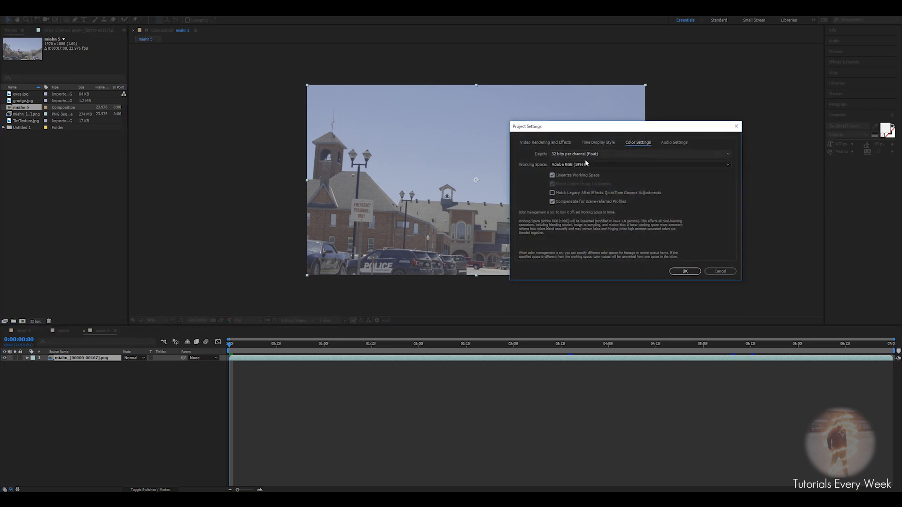
# Apply the project color settings with 32 bits per channel (float) depth and the Adobe RGB (1998) linearized working space
pyautogui.click(687, 272)
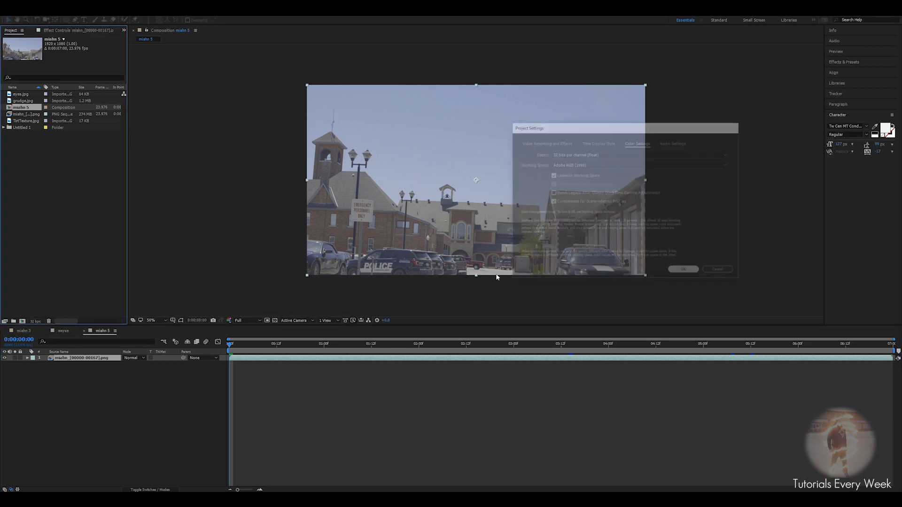
pyautogui.click(36, 322)
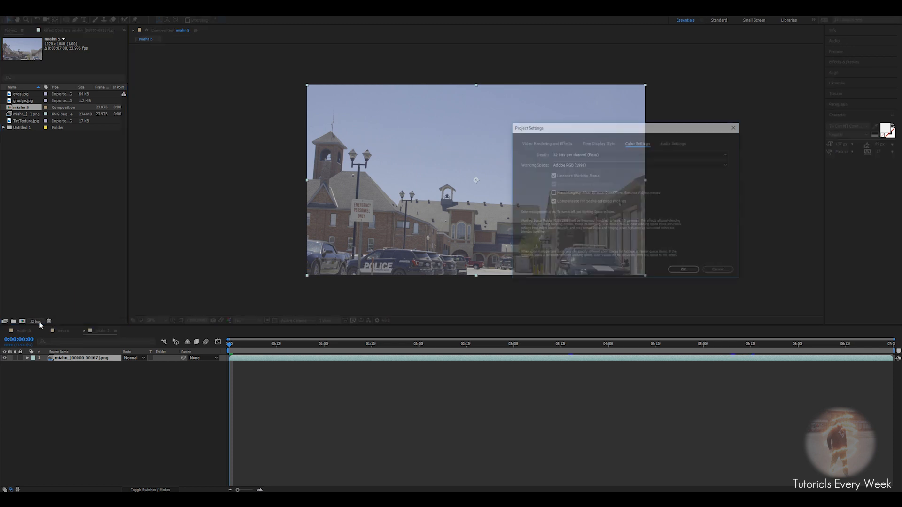
pyautogui.click(690, 273)
# Shorten the work area to end at about 0:00:05:12 and trim the composition to it
pyautogui.press(',')
pyautogui.moveTo(257, 346); pyautogui.dragTo(499, 350)
pyautogui.scroll(3, 484, 234)
pyautogui.moveTo(450, 227); pyautogui.dragTo(414, 200)
pyautogui.scroll(-3, 415, 218)
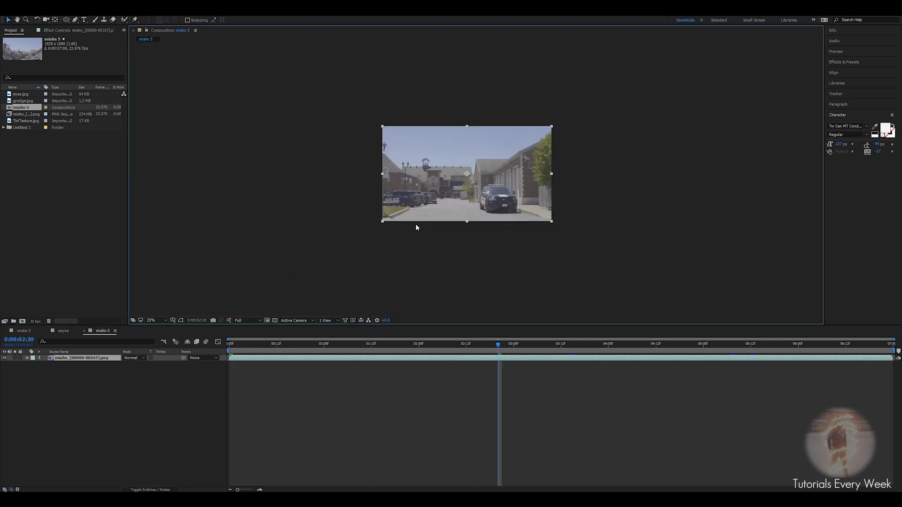
pyautogui.moveTo(514, 353); pyautogui.dragTo(751, 347)
pyautogui.moveTo(895, 352); pyautogui.dragTo(752, 351)
pyautogui.rightClick(752, 351)
pyautogui.click(770, 370)
# Send the image sequence to mocha AE and create the miahn project with frames 0 to 167, overwriting the existing project file
pyautogui.moveTo(668, 346); pyautogui.dragTo(608, 356)
pyautogui.press('.')
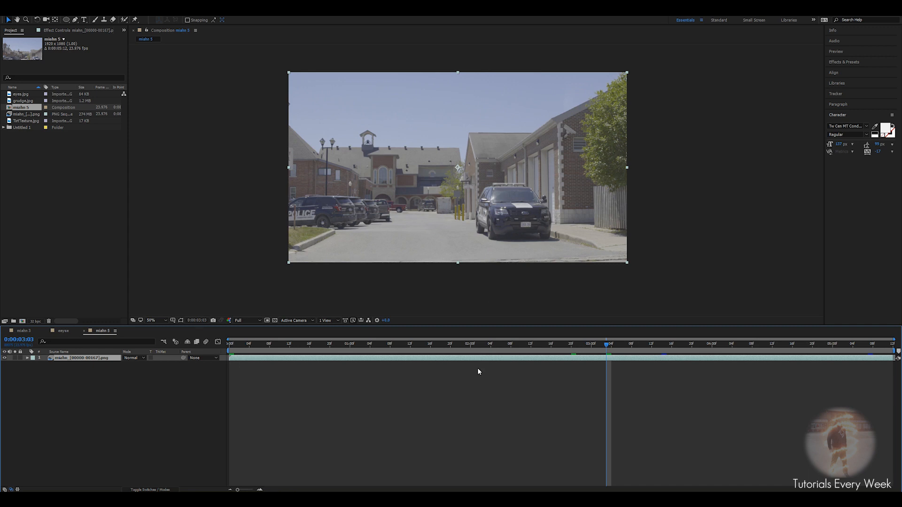
pyautogui.click(90, 7)
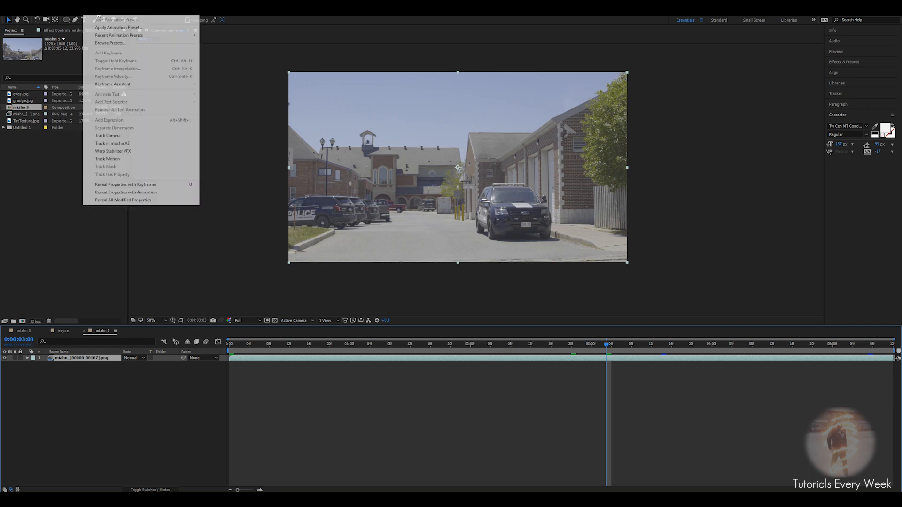
pyautogui.click(137, 143)
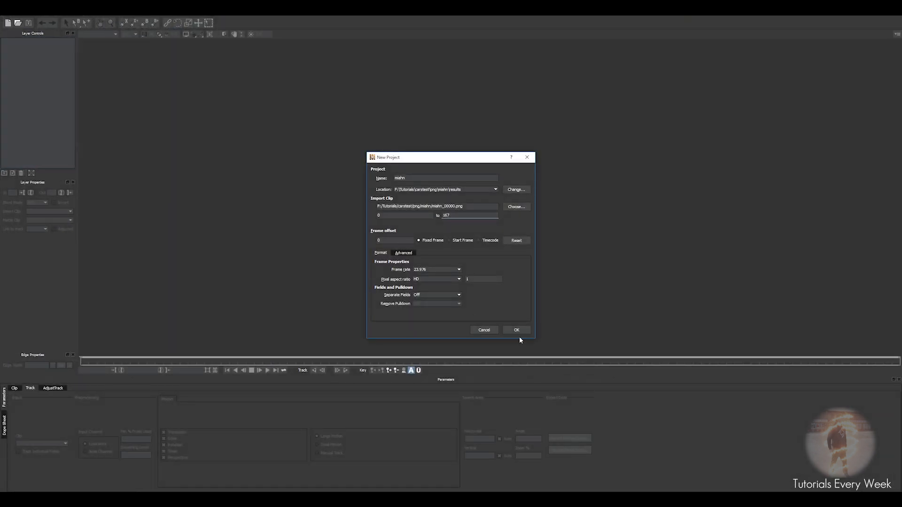
pyautogui.click(517, 329)
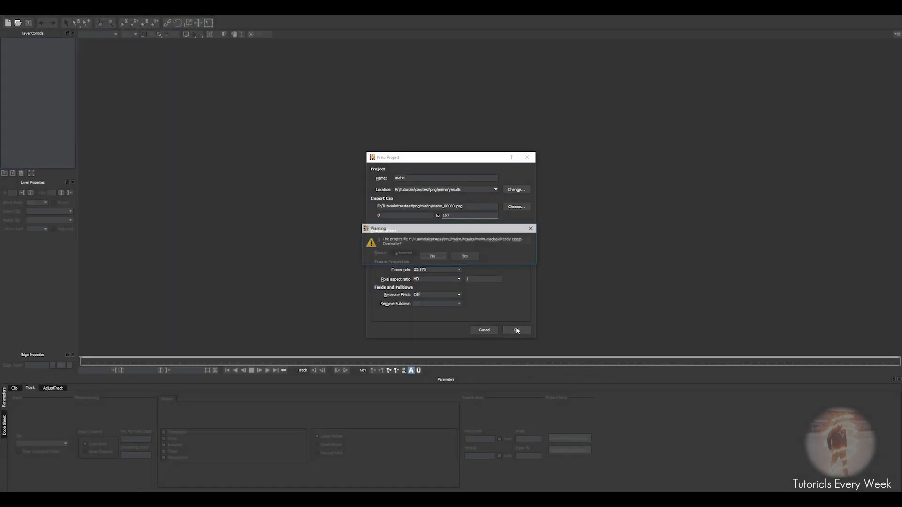
pyautogui.click(461, 259)
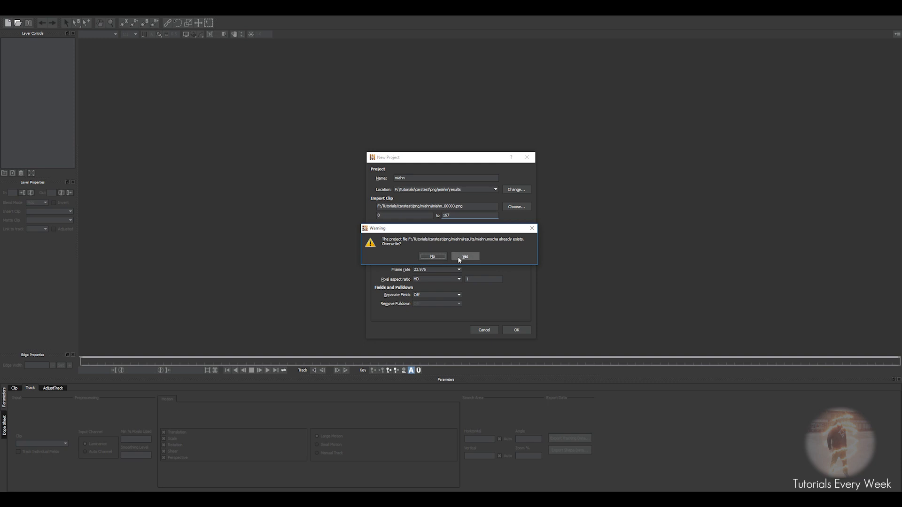
pyautogui.click(465, 260)
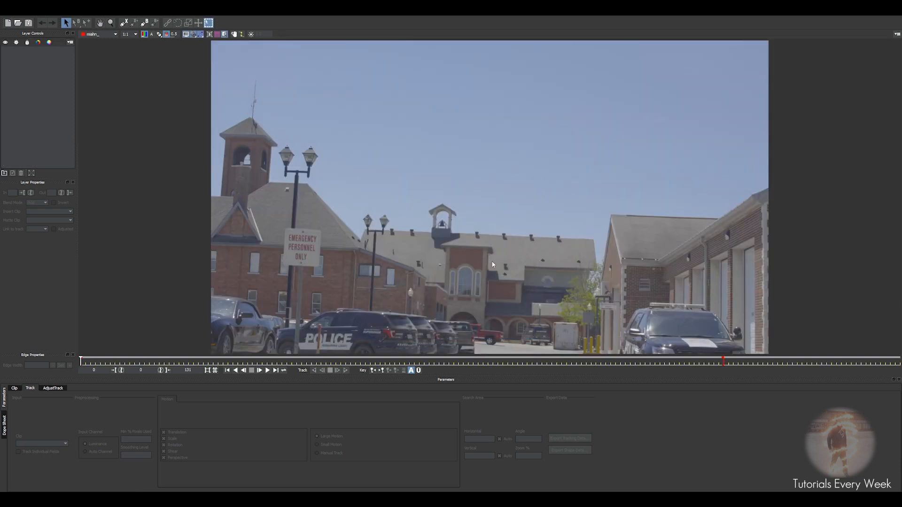
# Examine the parked police SUV across the clip and settle on a close view of its windshield at frame 55
pyautogui.press('z')
pyautogui.moveTo(550, 292); pyautogui.dragTo(508, 206)
pyautogui.press('x')
pyautogui.moveTo(576, 272); pyautogui.dragTo(409, 103)
pyautogui.press('x')
pyautogui.moveTo(505, 150); pyautogui.dragTo(410, 246)
pyautogui.moveTo(100, 364); pyautogui.dragTo(351, 359)
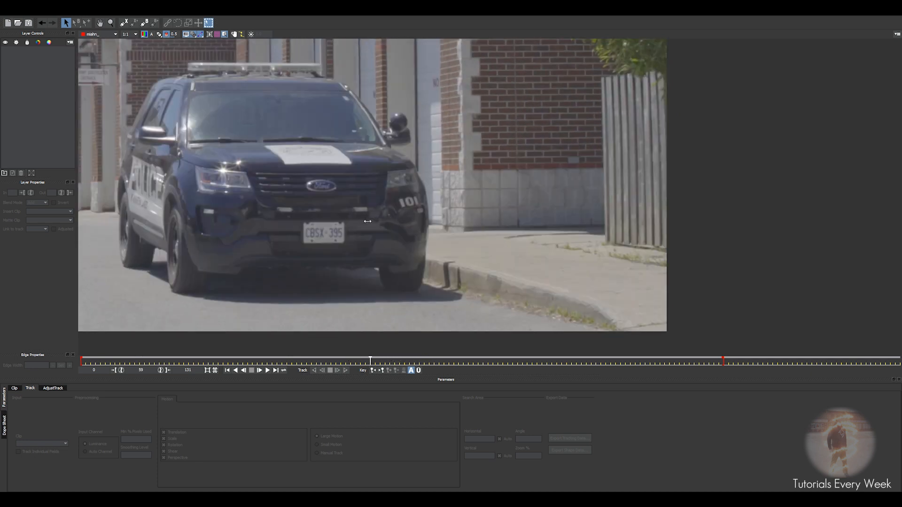
pyautogui.press('z')
pyautogui.moveTo(381, 220); pyautogui.dragTo(342, 183)
pyautogui.press('x')
pyautogui.moveTo(258, 153); pyautogui.dragTo(383, 287)
pyautogui.press('q')
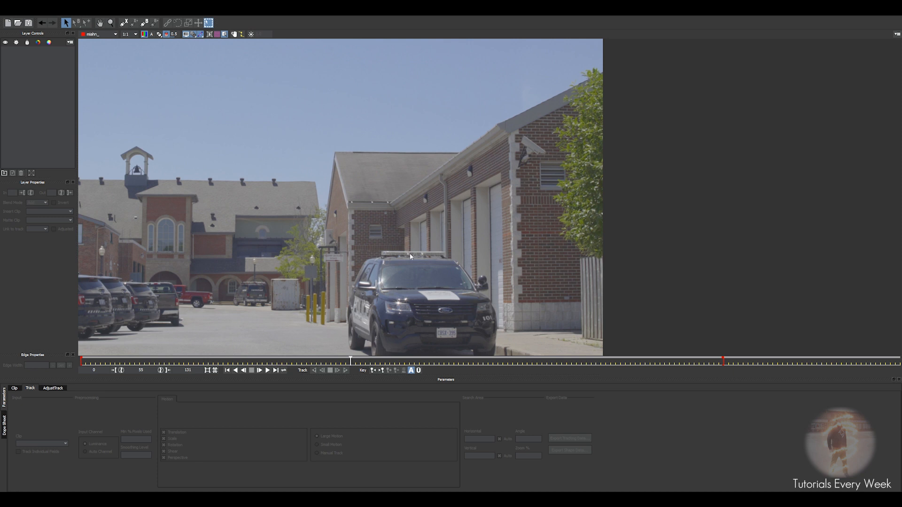
pyautogui.press('z')
pyautogui.moveTo(409, 296); pyautogui.dragTo(316, 249)
pyautogui.press('q')
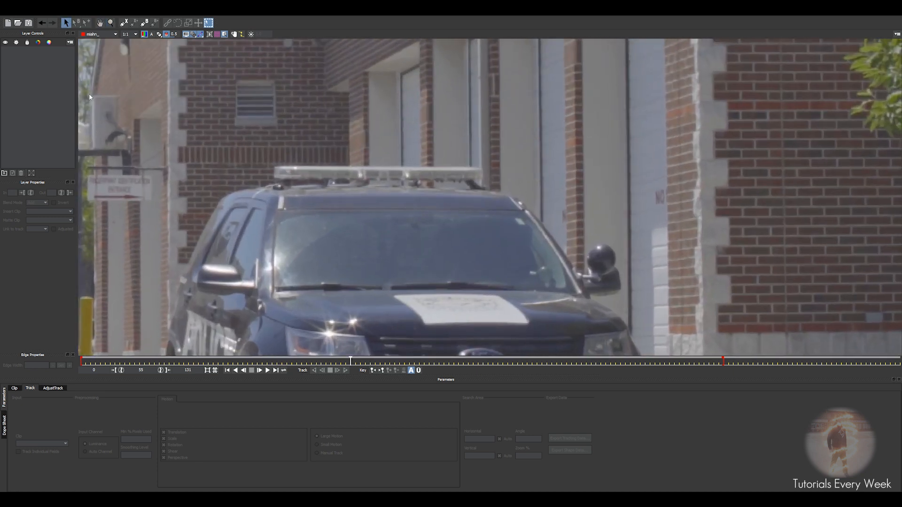
# Draw a closed X-Spline shape around the police SUV's windshield at frame 55
pyautogui.click(124, 23)
pyautogui.click(274, 292)
pyautogui.click(275, 240)
pyautogui.click(277, 208)
pyautogui.click(286, 209)
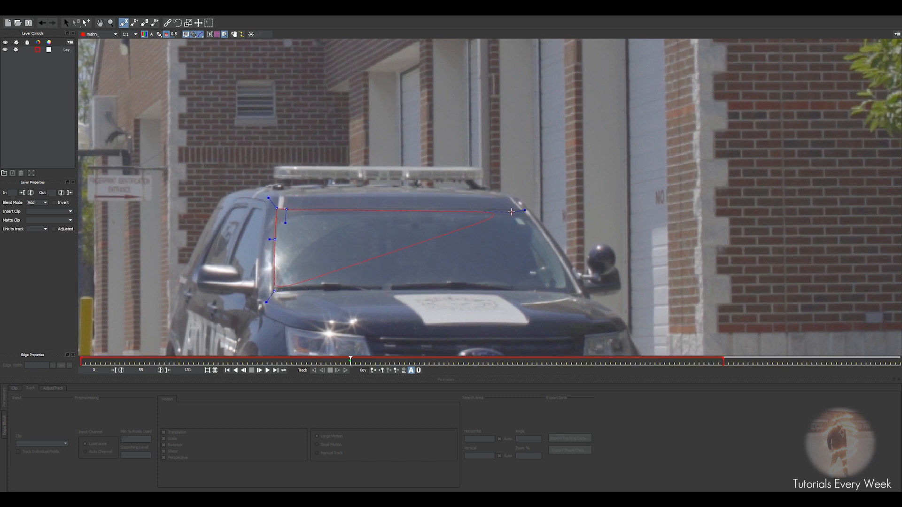
pyautogui.click(516, 211)
pyautogui.click(524, 211)
pyautogui.click(577, 292)
pyautogui.click(497, 288)
pyautogui.click(390, 290)
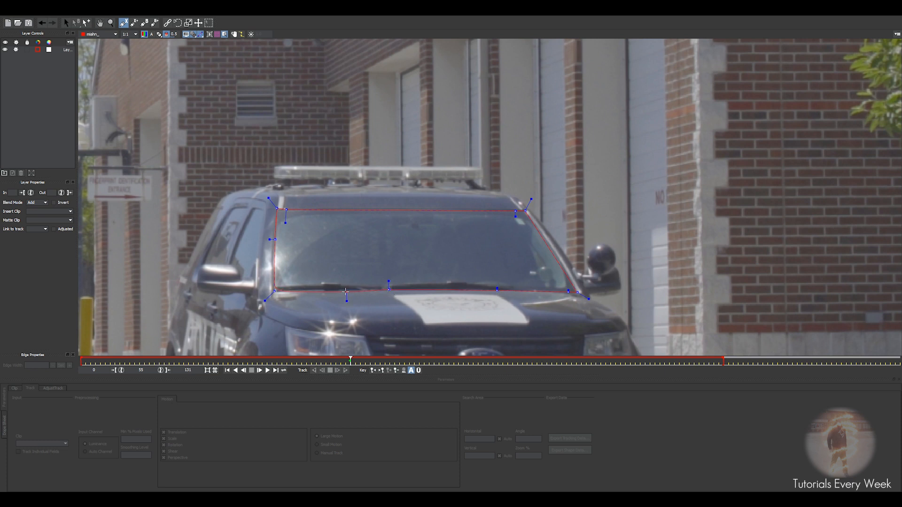
pyautogui.click(342, 290)
pyautogui.click(276, 290)
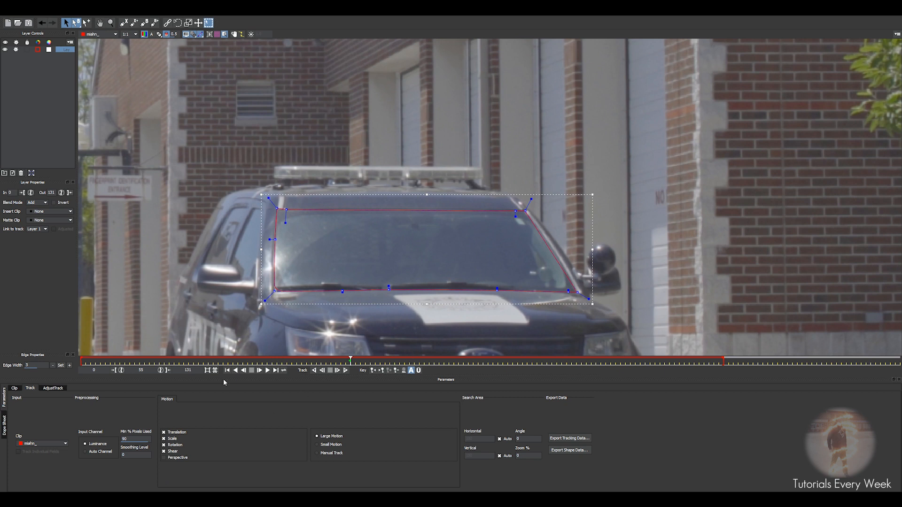
# Track the windshield shape forward to frame 95 and correct its points there to match the glass edges
pyautogui.click(347, 371)
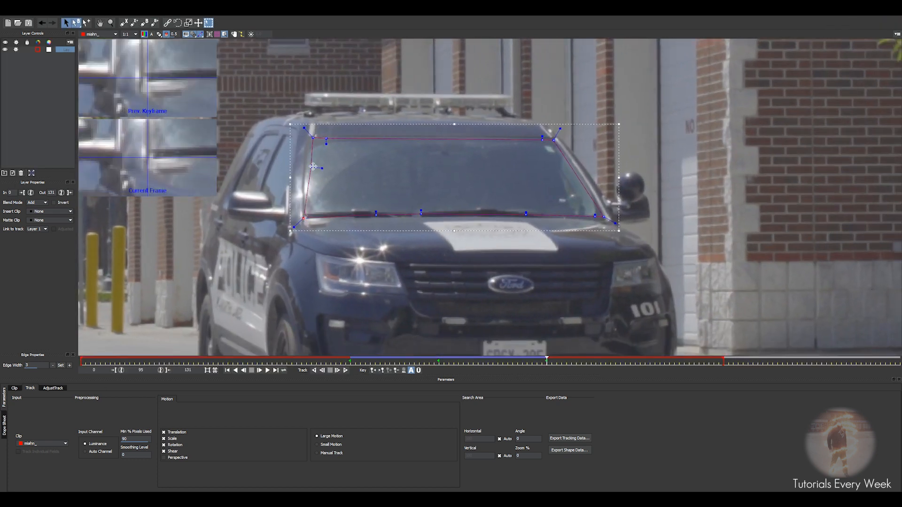
pyautogui.moveTo(313, 166); pyautogui.dragTo(306, 167)
pyautogui.moveTo(313, 138); pyautogui.dragTo(311, 139)
pyautogui.moveTo(327, 139); pyautogui.dragTo(329, 139)
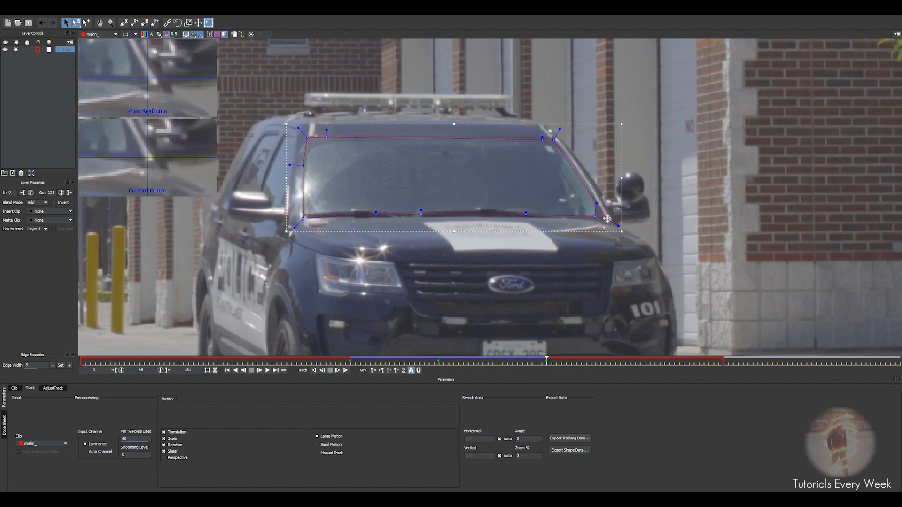
pyautogui.moveTo(376, 215); pyautogui.dragTo(374, 218)
pyautogui.moveTo(526, 214); pyautogui.dragTo(525, 214)
# Continue the forward track to frame 131 and nudge the shape's points back onto the windshield edges
pyautogui.click(346, 370)
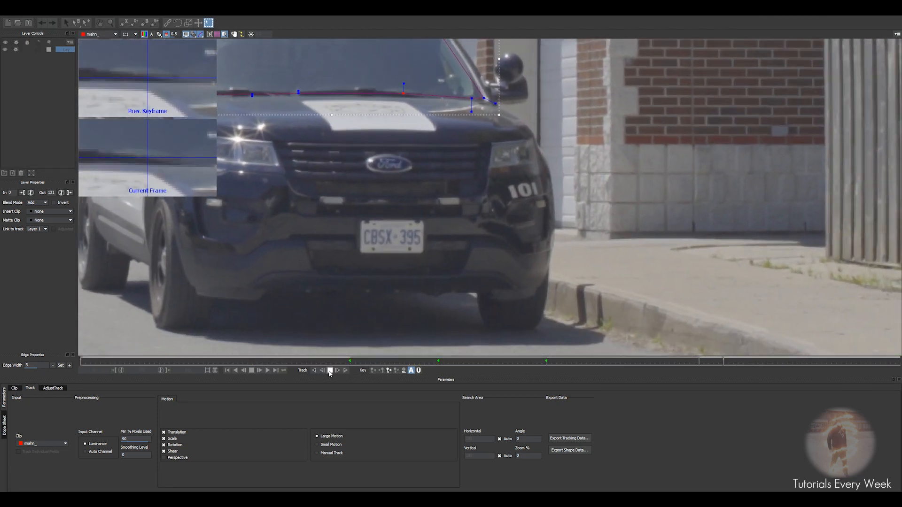
pyautogui.click(330, 371)
pyautogui.moveTo(664, 250); pyautogui.dragTo(667, 251)
pyautogui.moveTo(613, 173); pyautogui.dragTo(615, 172)
pyautogui.moveTo(387, 168); pyautogui.dragTo(381, 167)
# Return to frame 55, track the windshield shape backward to frame 0, and check the track
pyautogui.moveTo(724, 361); pyautogui.dragTo(350, 361)
pyautogui.click(313, 371)
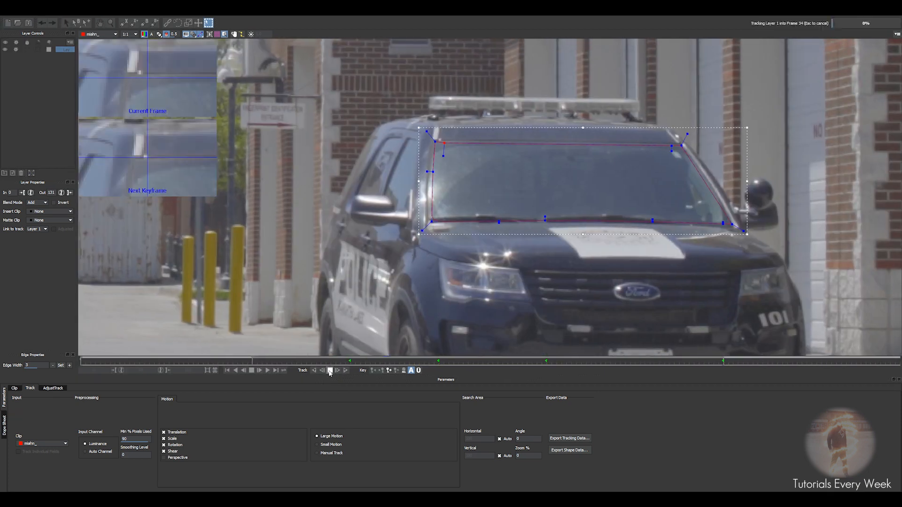
pyautogui.click(330, 371)
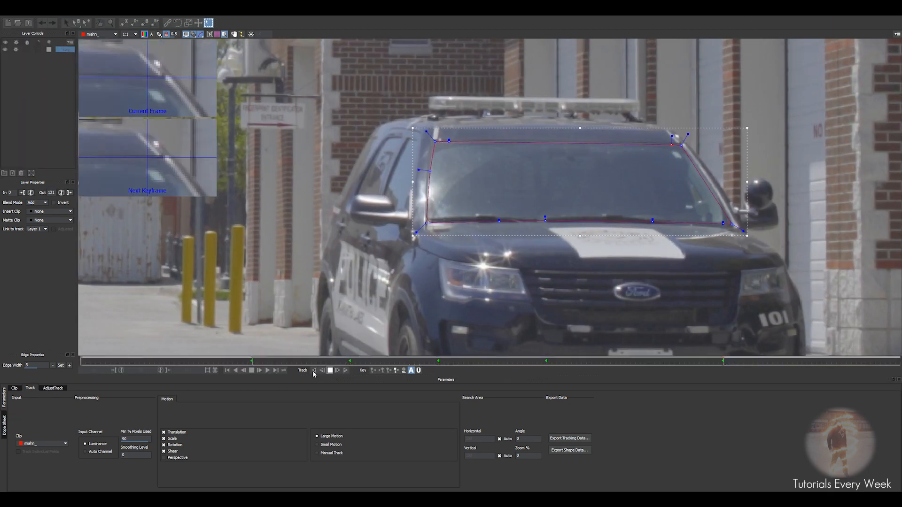
pyautogui.click(314, 370)
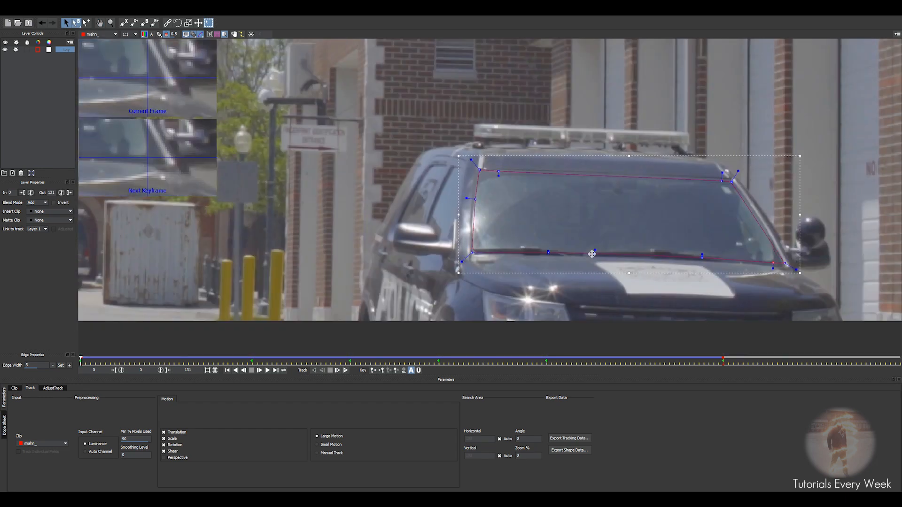
pyautogui.moveTo(83, 362); pyautogui.dragTo(302, 354)
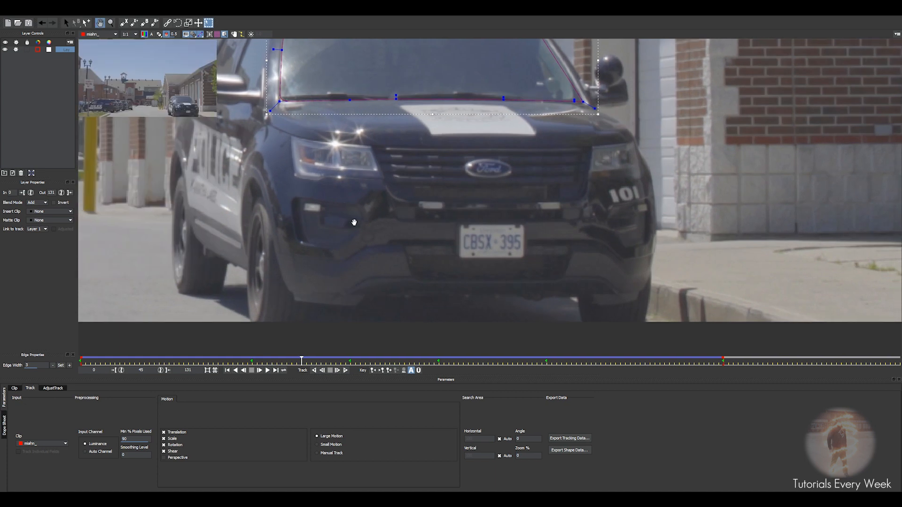
# Copy the selected layer's shape data to the clipboard as mocha shape data for AE and switch to After Effects
pyautogui.click(567, 452)
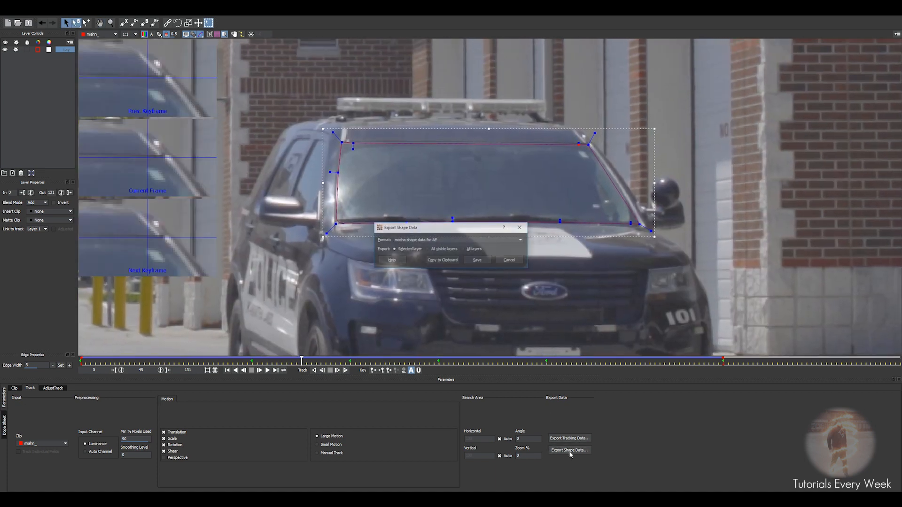
pyautogui.click(443, 262)
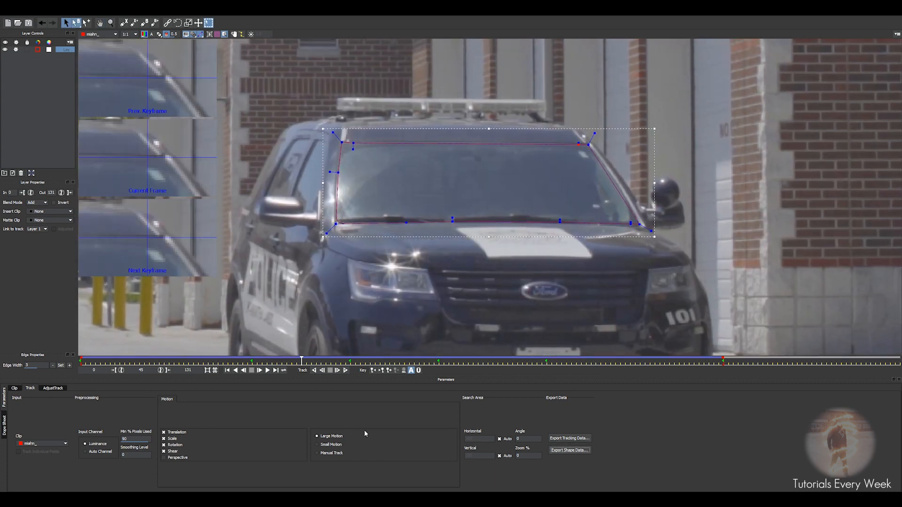
pyautogui.hotkey('alt', 'Tab')
# Go to the start of the composition and add a white comp-sized solid named "windShield Matte"
pyautogui.click(635, 359)
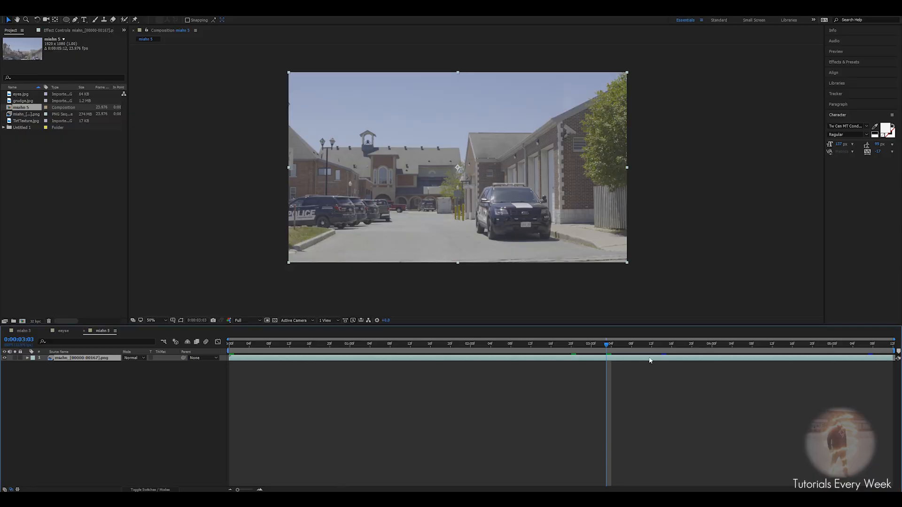
pyautogui.moveTo(606, 345); pyautogui.dragTo(216, 348)
pyautogui.rightClick(253, 370)
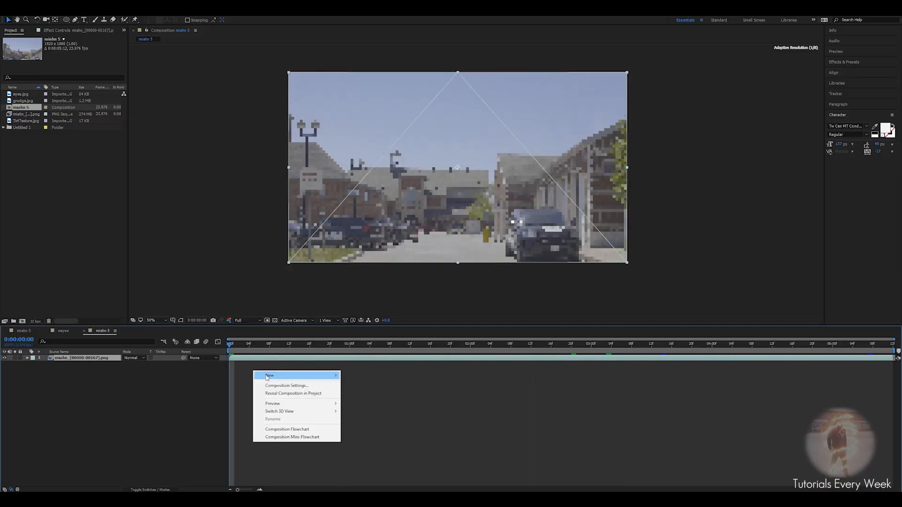
pyautogui.moveTo(269, 376)
pyautogui.click(357, 393)
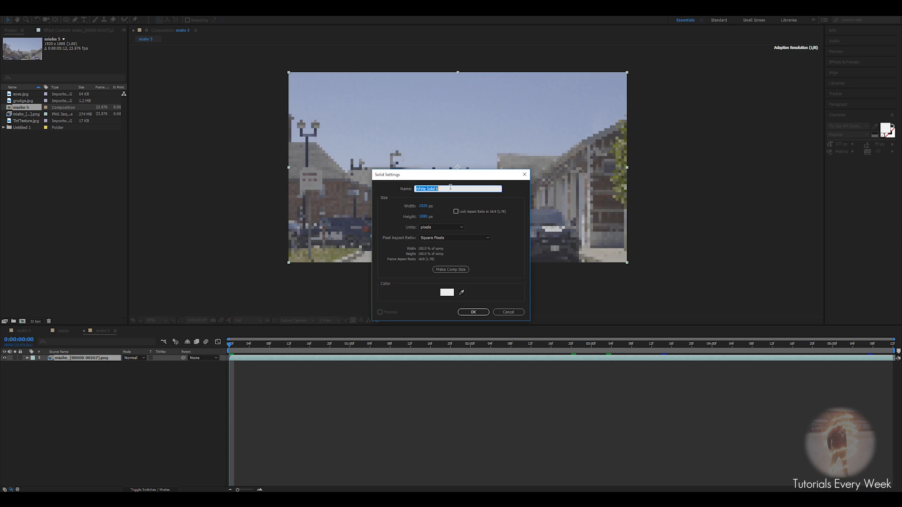
pyautogui.write('windShield Matte')
pyautogui.press('Return')
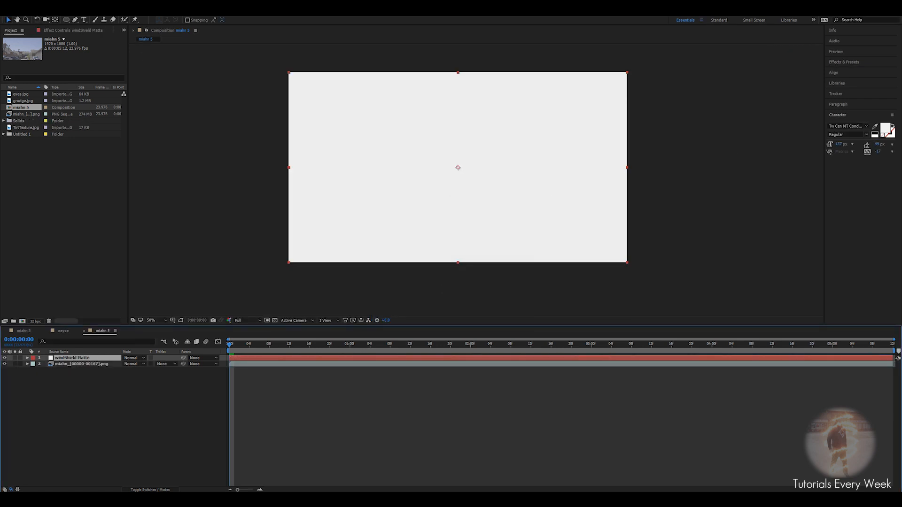
# Paste the mocha mask onto the windShield Matte solid and check its fit at 0:00:02:13
pyautogui.click(20, 11)
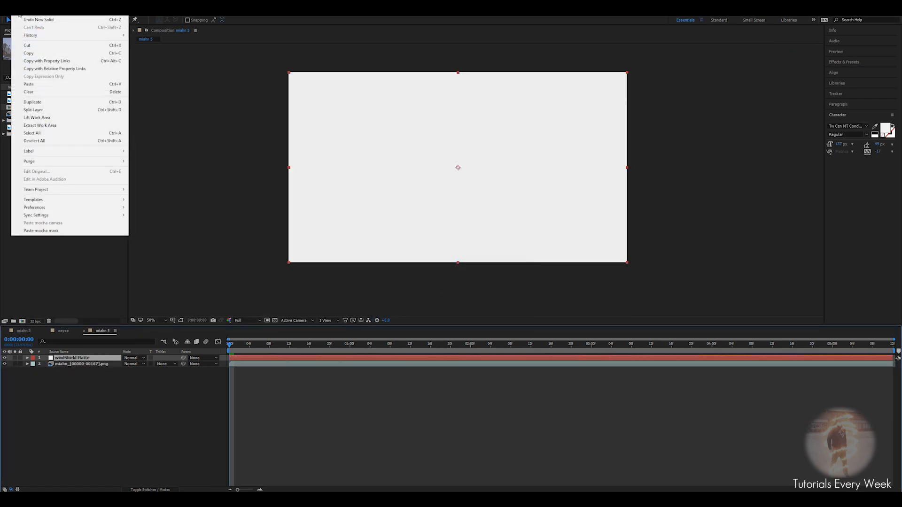
pyautogui.click(44, 230)
pyautogui.scroll(4, 370, 154)
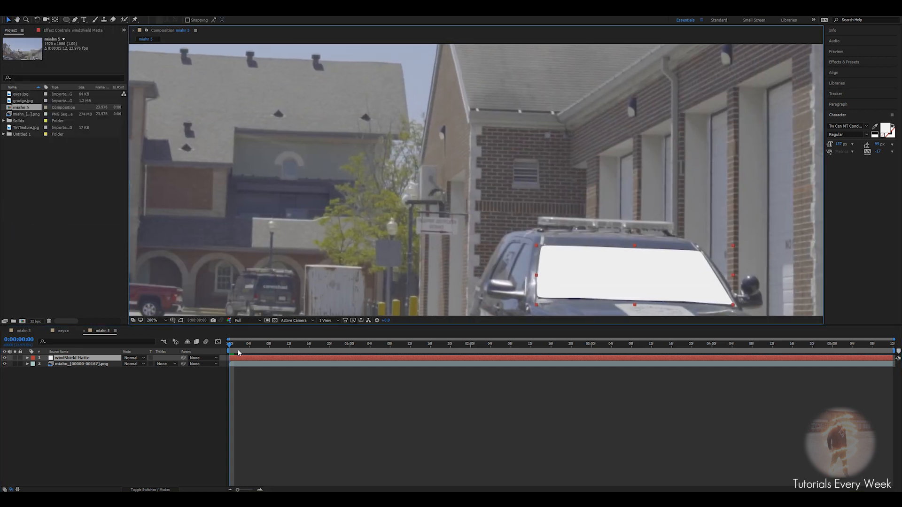
pyautogui.moveTo(239, 352); pyautogui.dragTo(536, 345)
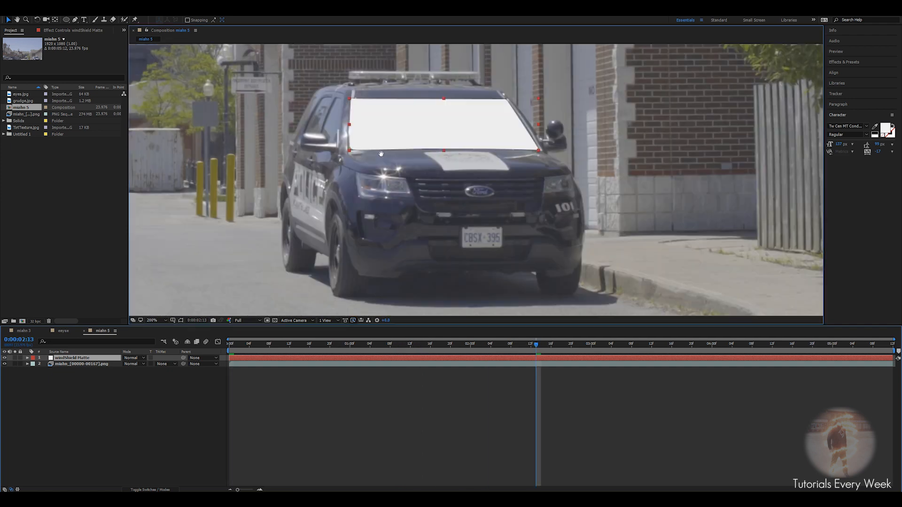
pyautogui.moveTo(380, 130); pyautogui.dragTo(407, 147)
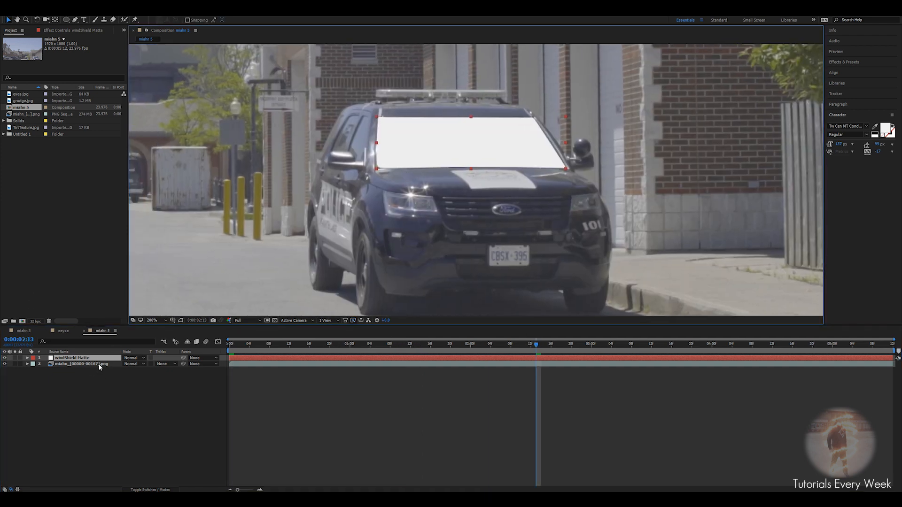
# Set the windShield Matte's mask feather to 5 pixels and inspect the softened edges
pyautogui.press('f')
pyautogui.click(132, 370)
pyautogui.write('5')
pyautogui.press('Return')
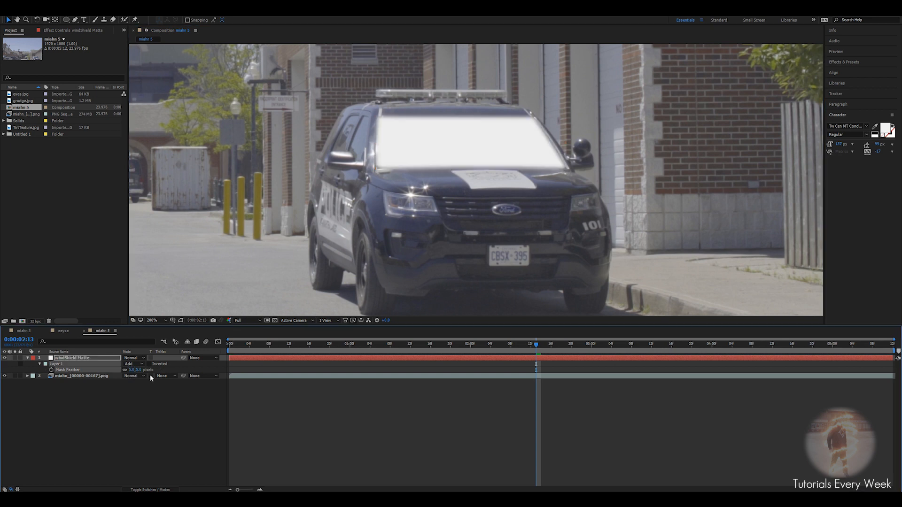
pyautogui.scroll(2, 451, 152)
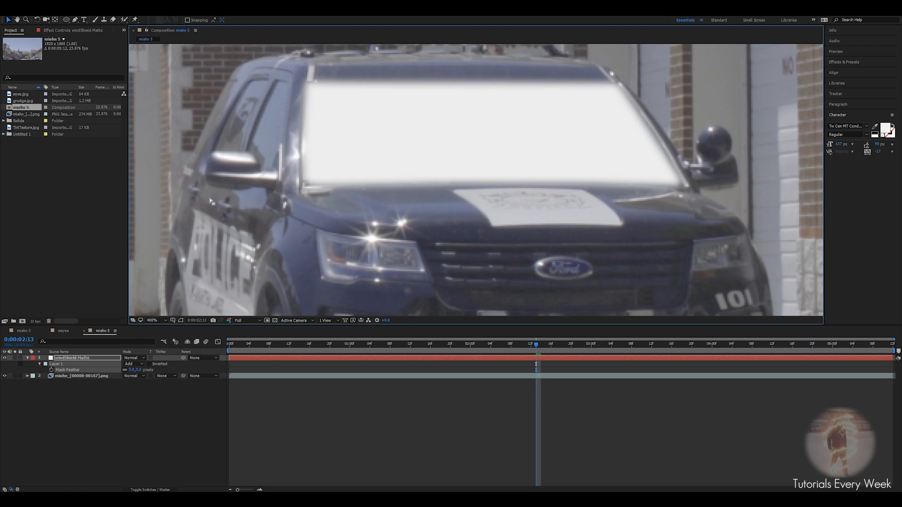
pyautogui.scroll(-1, 211, 198)
pyautogui.moveTo(263, 175); pyautogui.dragTo(254, 189)
pyautogui.moveTo(537, 345); pyautogui.dragTo(229, 372)
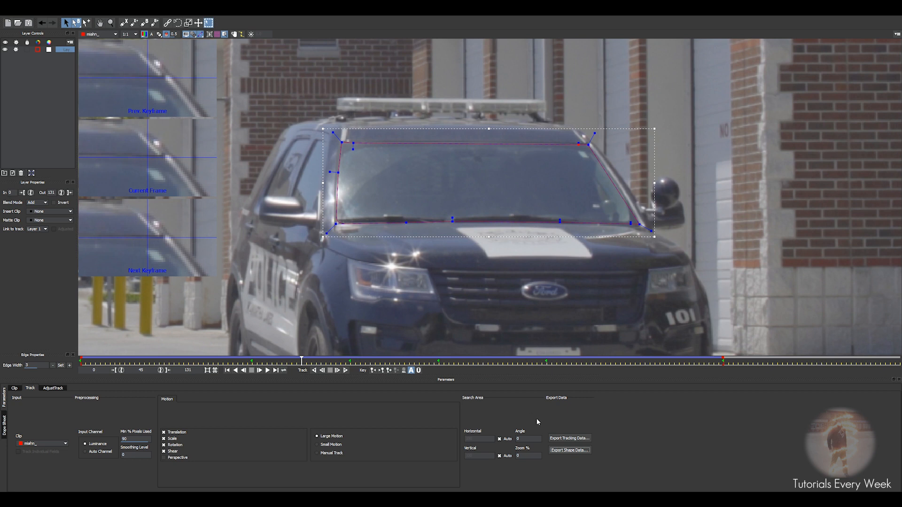
# Copy the tracked layer's tracking data to the clipboard from mocha and switch to After Effects
pyautogui.click(566, 440)
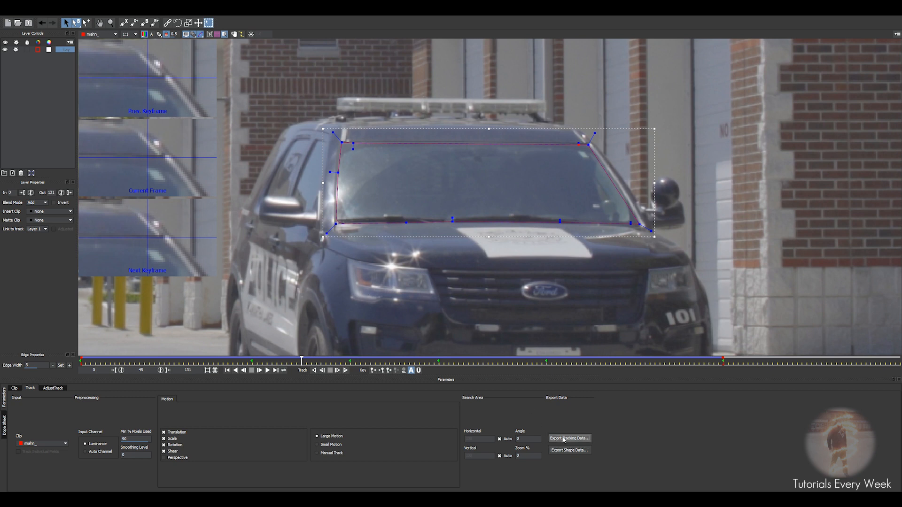
pyautogui.click(442, 262)
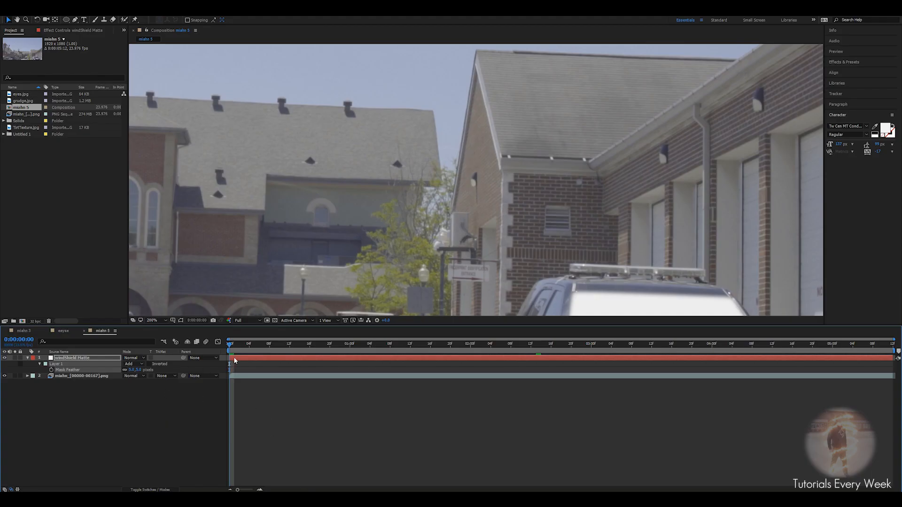
# Add a null object at the start of the composition and rename it TrackerNull
pyautogui.rightClick(236, 386)
pyautogui.moveTo(263, 391)
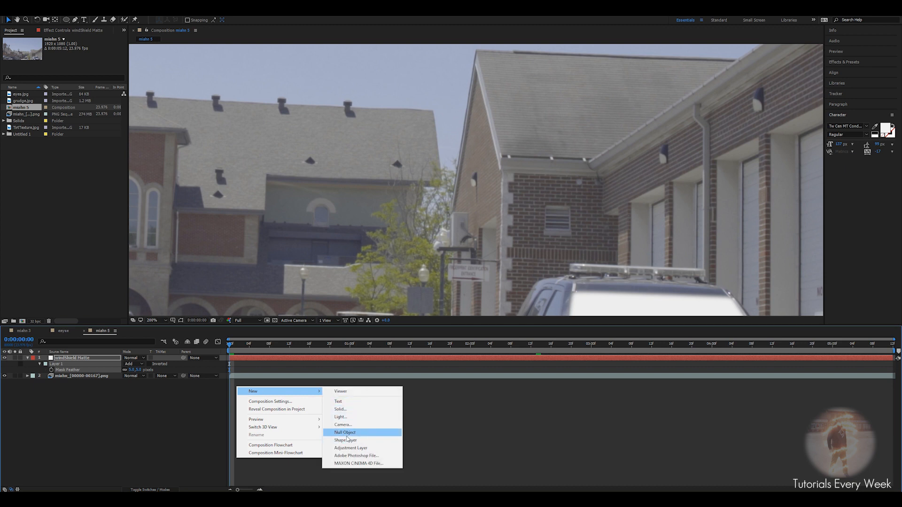
pyautogui.click(347, 433)
pyautogui.press('Return')
pyautogui.write('Tracker')
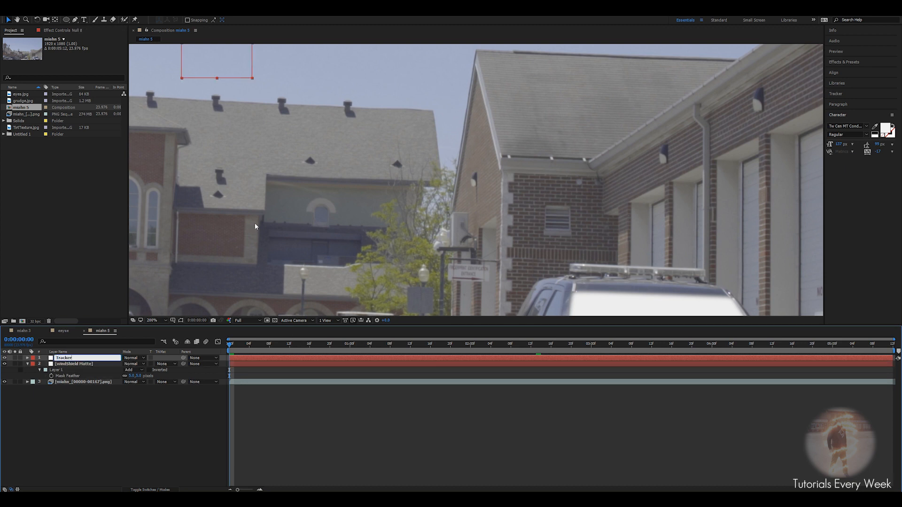
pyautogui.write('Null')
pyautogui.press('Return')
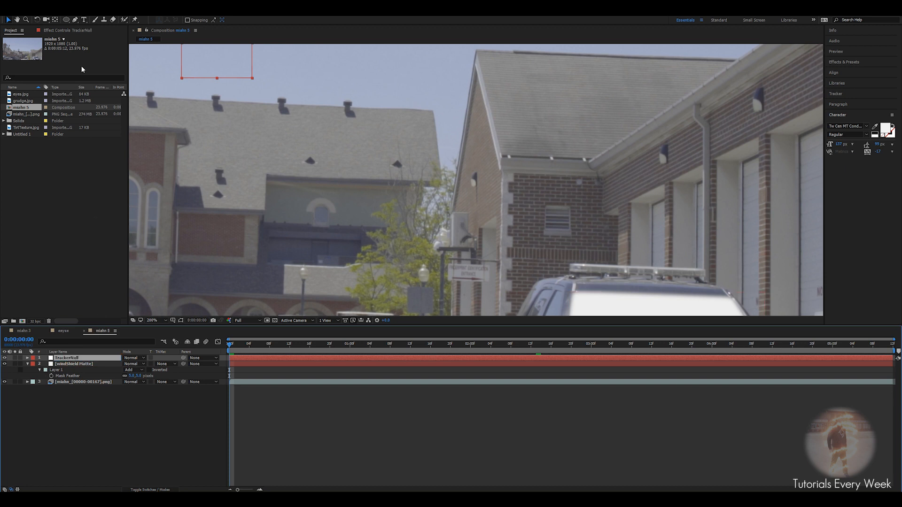
# Paste the mocha tracking data onto TrackerNull and check how it follows the SUV at 0:00:03:17
pyautogui.click(17, 11)
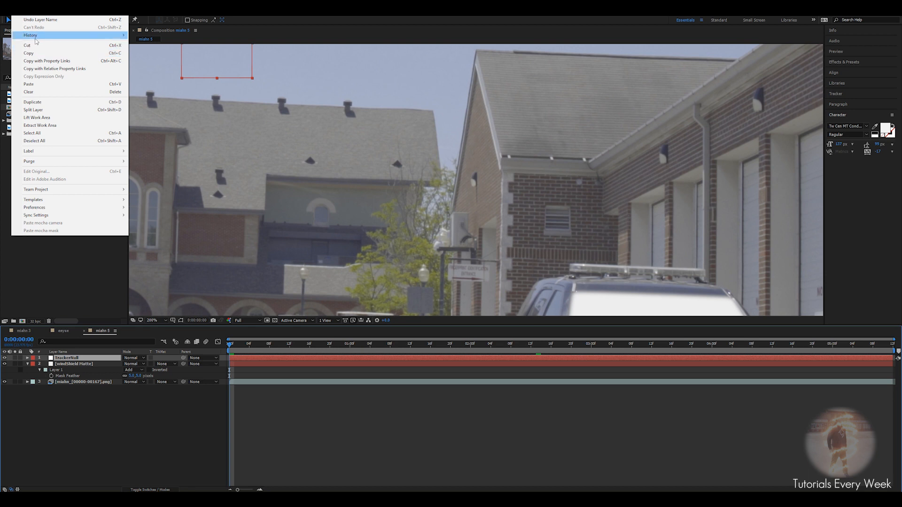
pyautogui.click(35, 86)
pyautogui.press(',')
pyautogui.press(',')
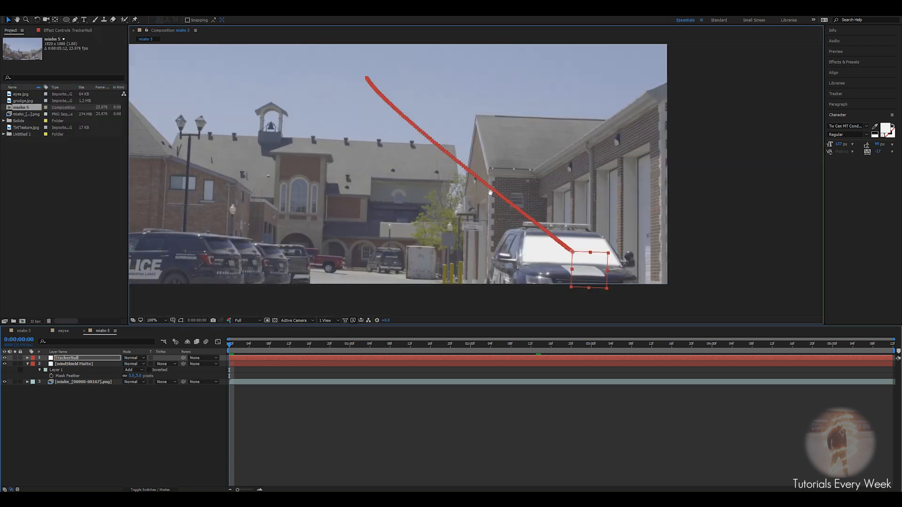
pyautogui.moveTo(229, 348); pyautogui.dragTo(678, 377)
pyautogui.moveTo(346, 128); pyautogui.dragTo(407, 208)
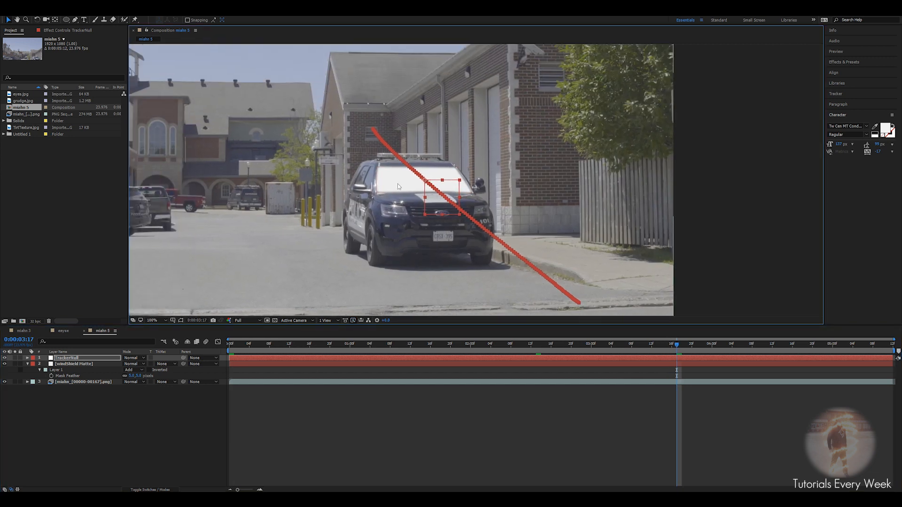
# Collapse the windShield Matte's properties and add a light pink comp-sized solid named EyesControl
pyautogui.click(27, 364)
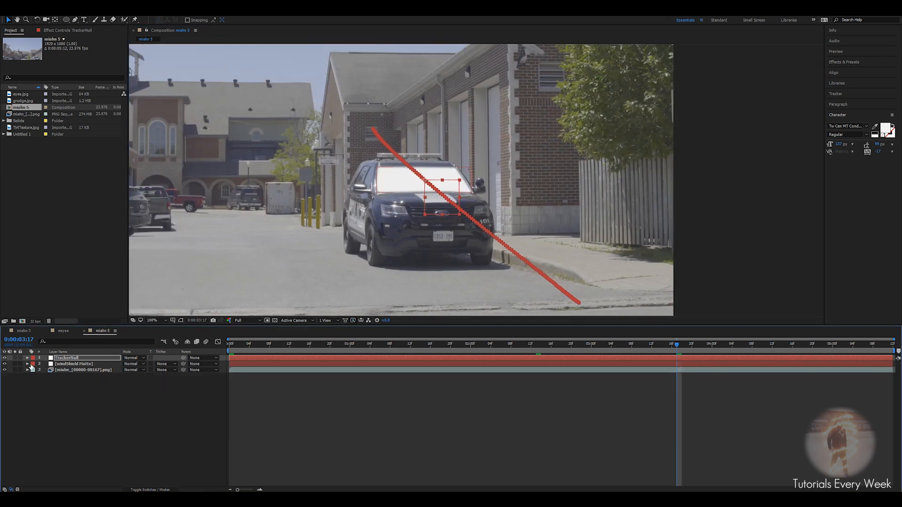
pyautogui.rightClick(323, 408)
pyautogui.moveTo(342, 416)
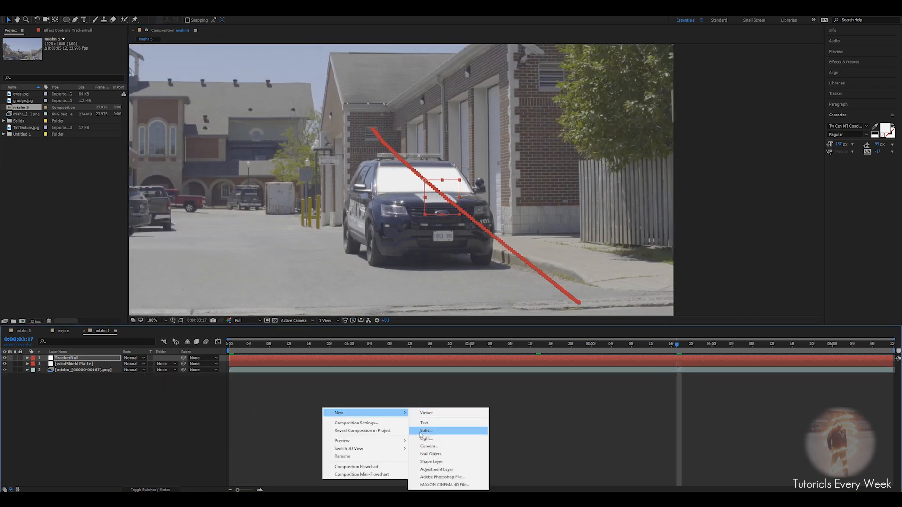
pyautogui.click(423, 432)
pyautogui.write('EyesControl')
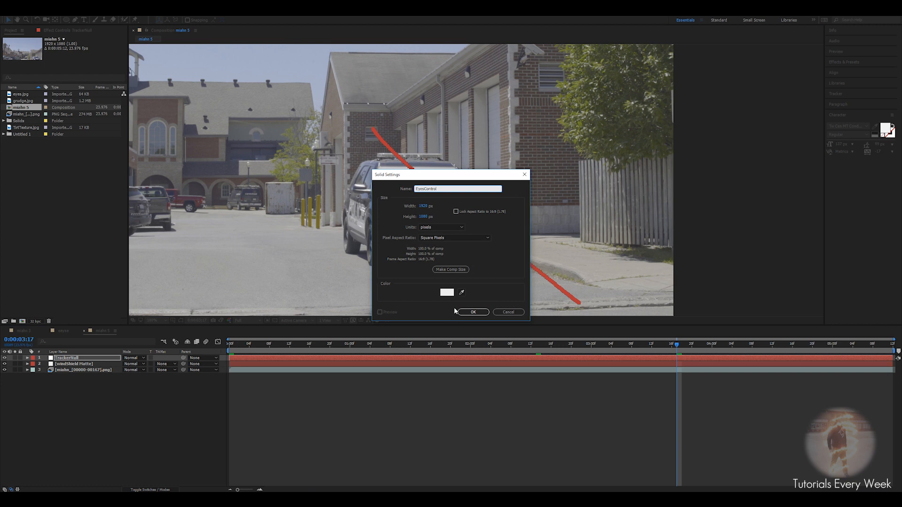
pyautogui.click(450, 292)
pyautogui.click(480, 323)
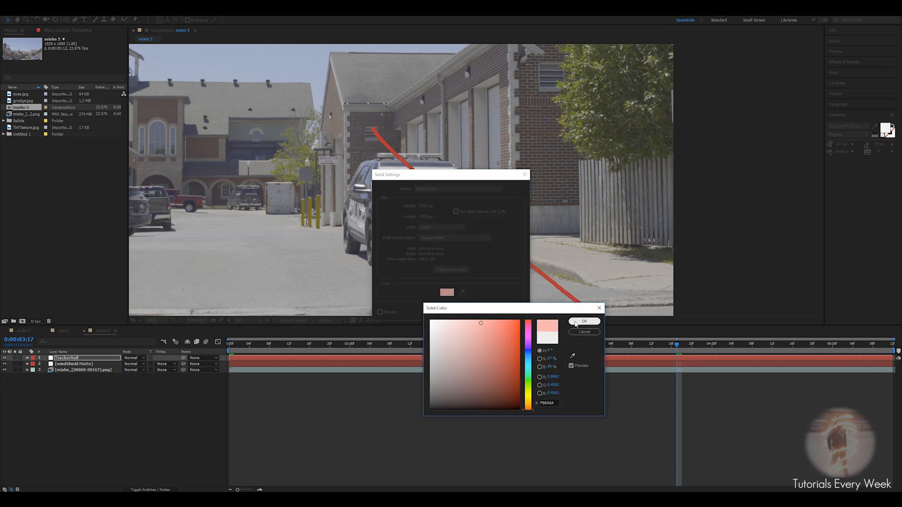
pyautogui.click(575, 322)
pyautogui.click(472, 314)
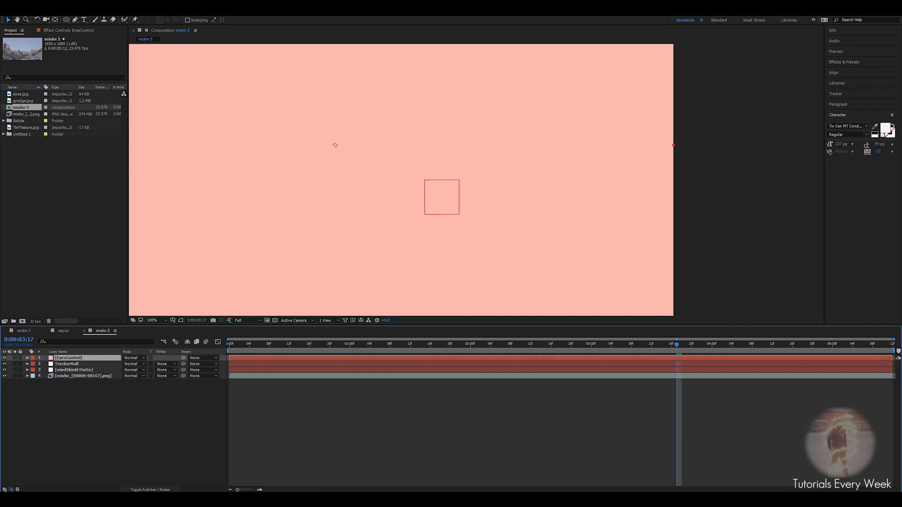
# Parent EyesControl to TrackerNull, snapping it to the null's position, and scale the solid to 16%
pyautogui.click(158, 490)
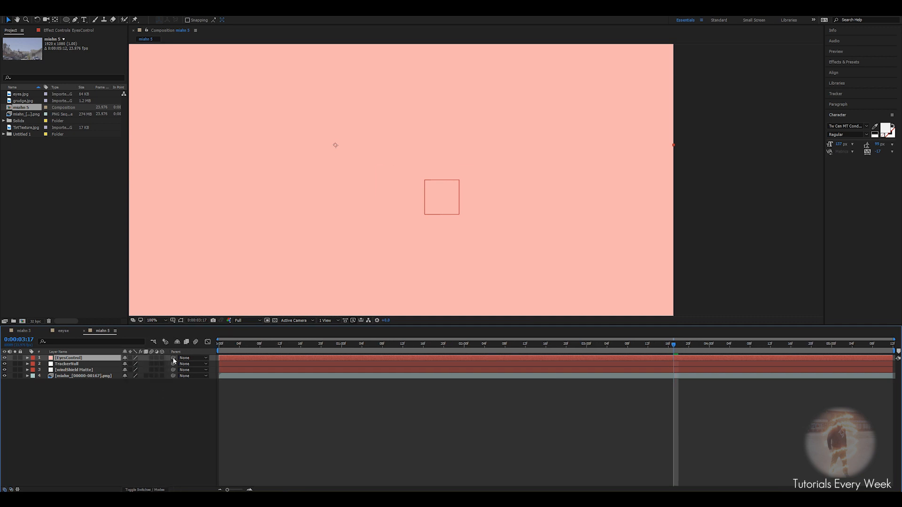
pyautogui.moveTo(173, 359); pyautogui.dragTo(75, 365)
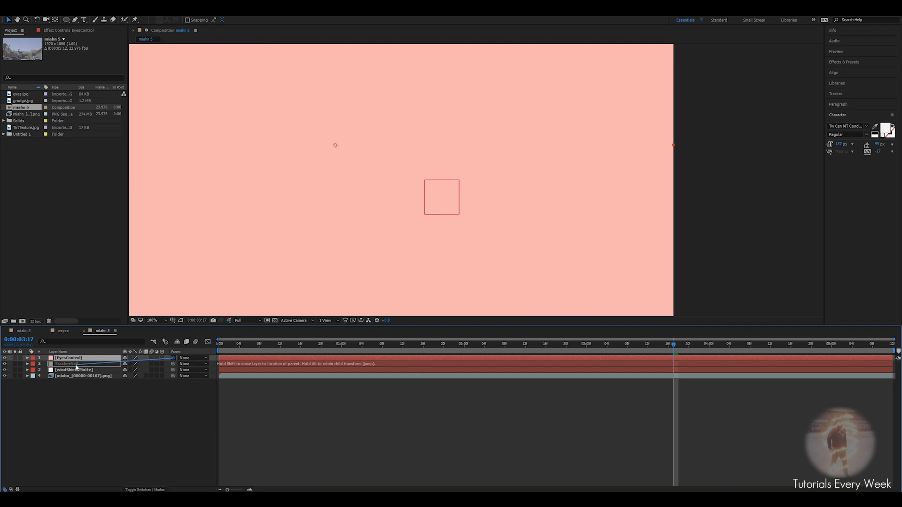
pyautogui.moveTo(76, 367); pyautogui.dragTo(76, 365)
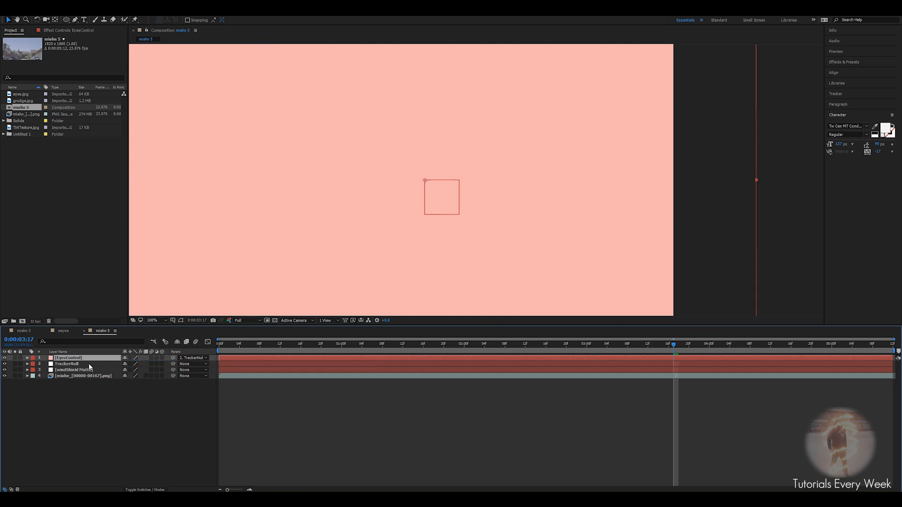
pyautogui.press('s')
pyautogui.moveTo(133, 364); pyautogui.dragTo(100, 362)
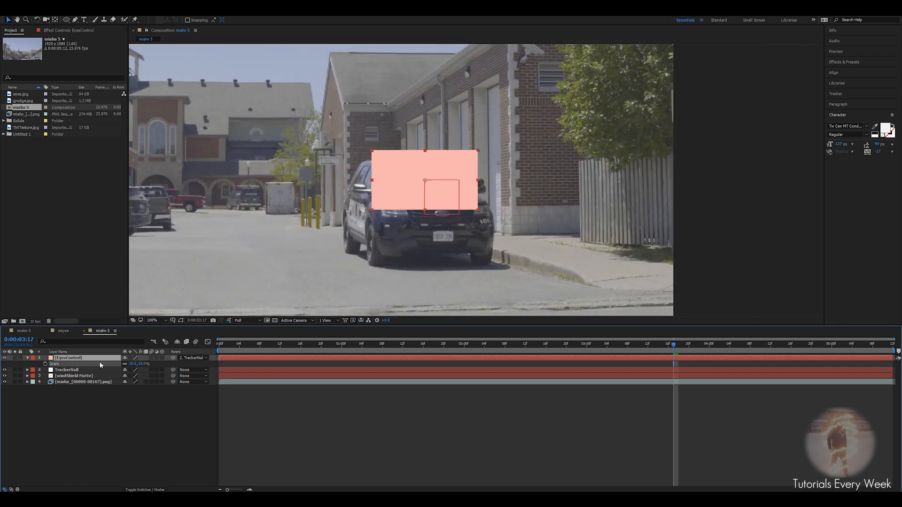
# Place the EyesControl layer directly below windShield Matte and hide the matte layer
pyautogui.moveTo(71, 357); pyautogui.dragTo(72, 380)
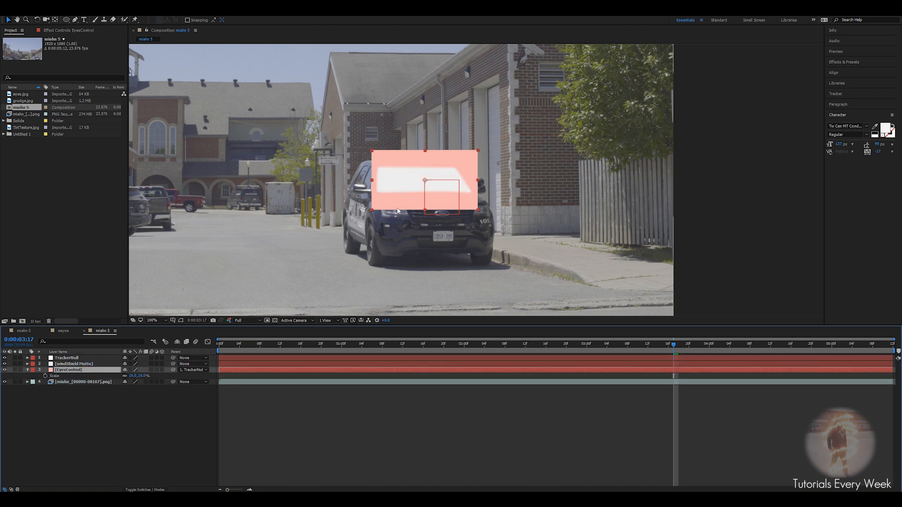
pyautogui.scroll(1, 419, 217)
pyautogui.moveTo(418, 217); pyautogui.dragTo(502, 229)
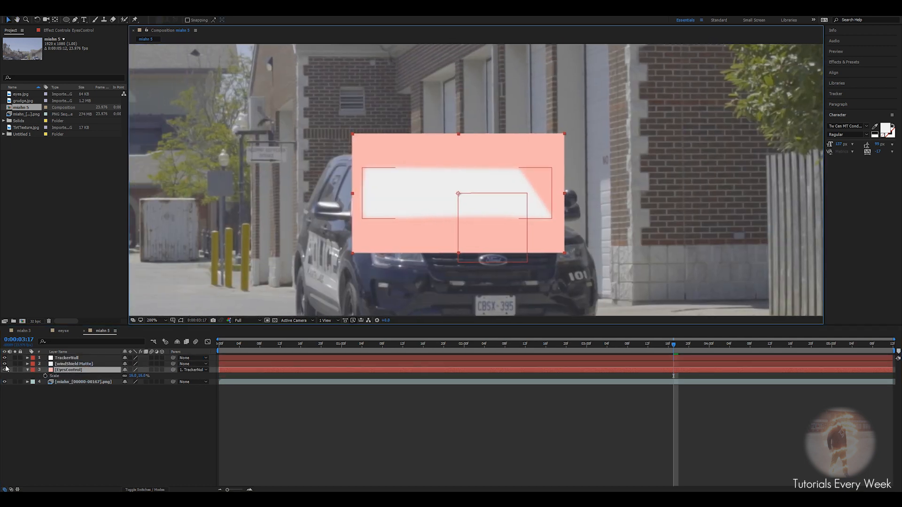
pyautogui.click(5, 370)
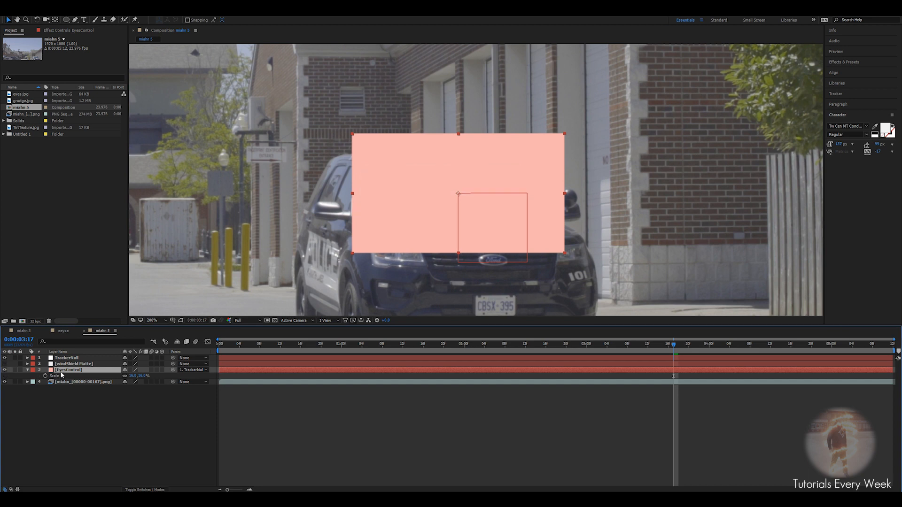
# Apply the Corner Pin effect to the EyesControl layer
pyautogui.hotkey('ctrl', 'space')
pyautogui.write('cor')
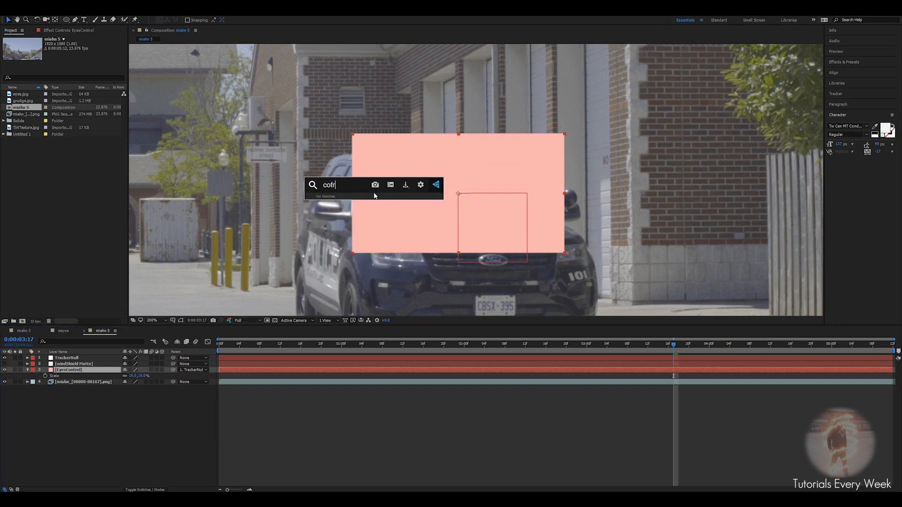
pyautogui.write('ner')
pyautogui.press('Return')
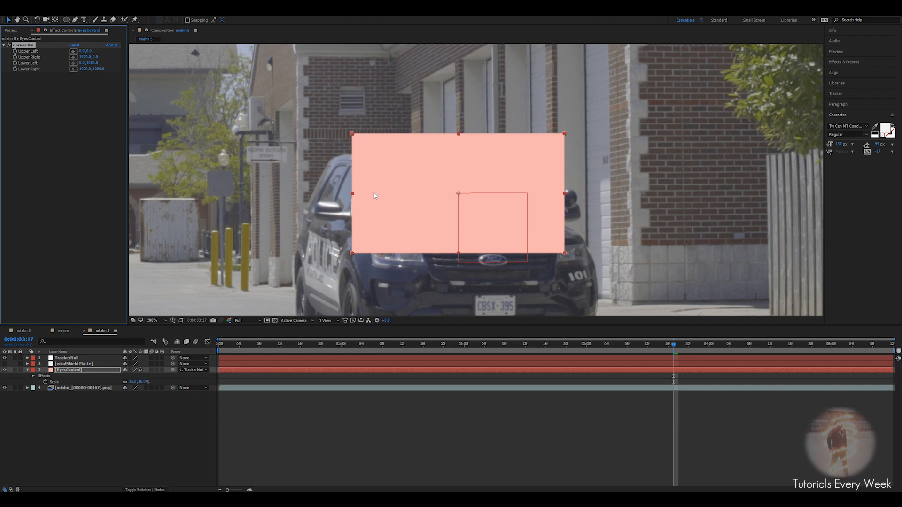
# Fit EyesControl's upper-left and lower-left corner pins to the matching corners of the SUV's windshield
pyautogui.press('.')
pyautogui.moveTo(227, 88); pyautogui.dragTo(252, 151)
pyautogui.moveTo(293, 222); pyautogui.dragTo(330, 129)
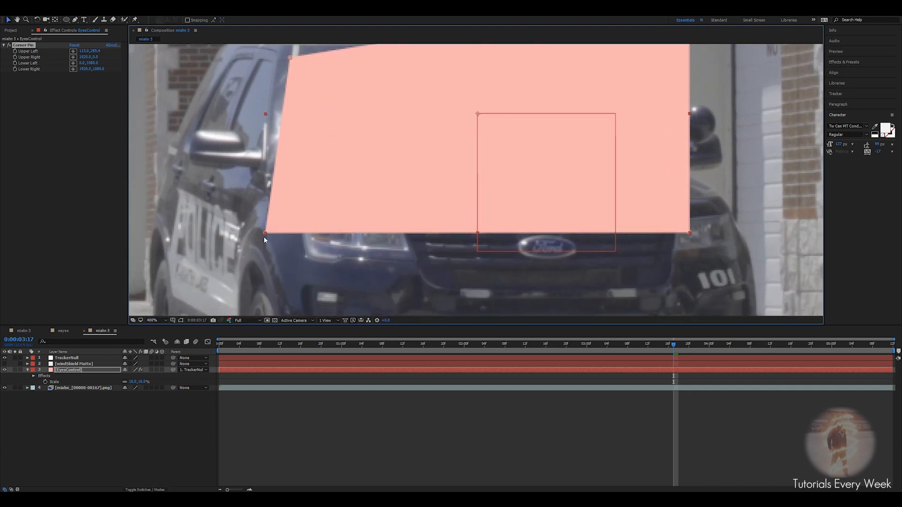
pyautogui.moveTo(266, 233); pyautogui.dragTo(279, 168)
pyautogui.moveTo(380, 169); pyautogui.dragTo(269, 218)
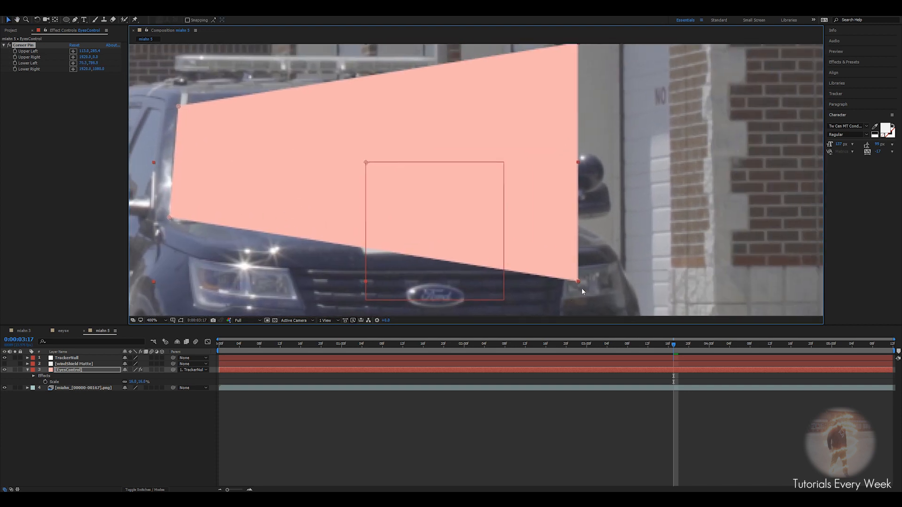
# Fit EyesControl's lower-right and upper-right corner pins to the windshield's corners so the solid covers the glass up to the pillar
pyautogui.moveTo(575, 278); pyautogui.dragTo(564, 218)
pyautogui.moveTo(565, 82); pyautogui.dragTo(552, 106)
pyautogui.moveTo(564, 66); pyautogui.dragTo(466, 141)
pyautogui.hotkey('ctrl', 'z')
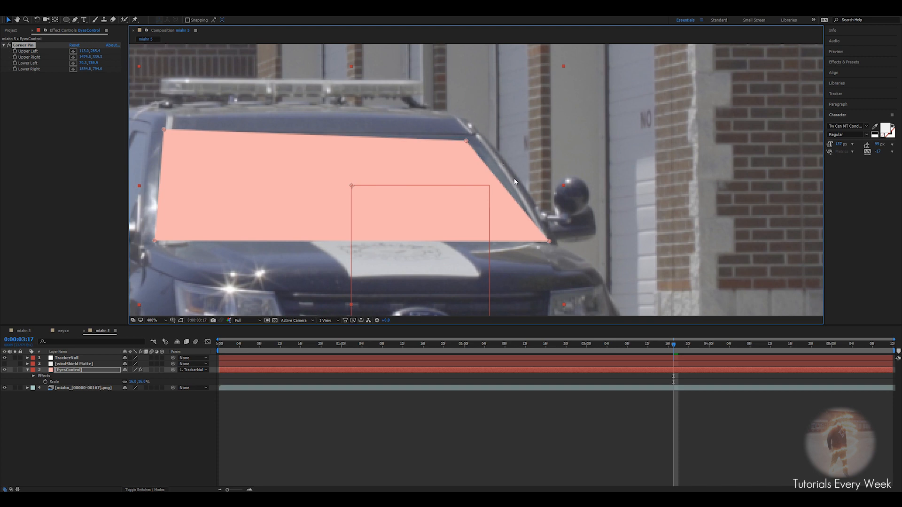
pyautogui.moveTo(466, 141); pyautogui.dragTo(477, 132)
pyautogui.moveTo(550, 242); pyautogui.dragTo(553, 242)
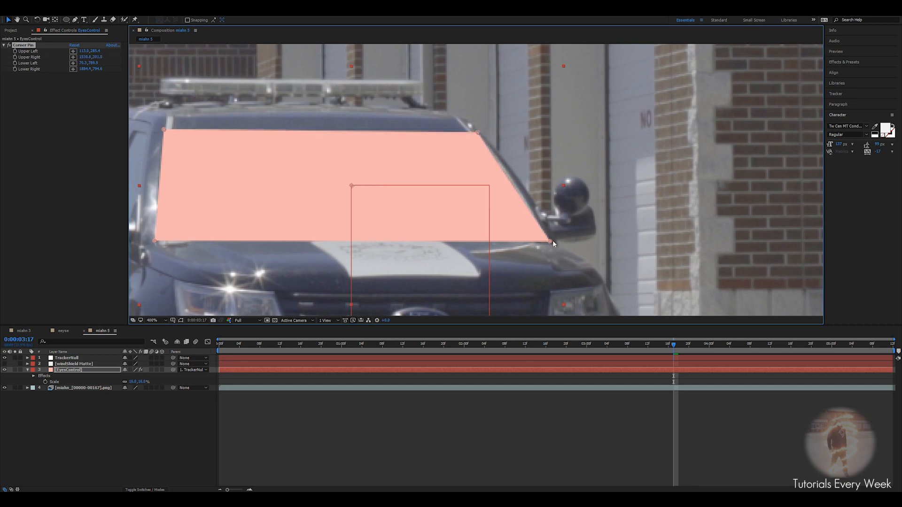
pyautogui.moveTo(339, 224); pyautogui.dragTo(375, 208)
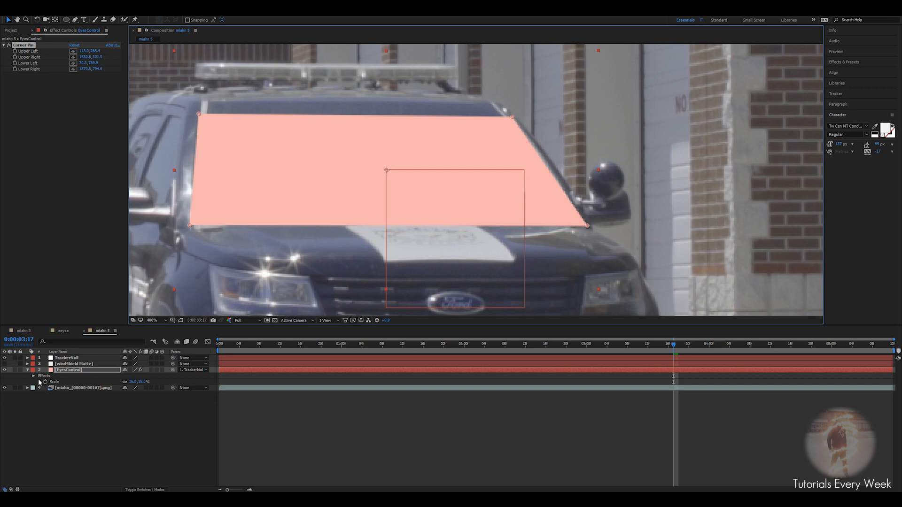
# Set EyesControl's track matte to Alpha Matte using windShield Matte and check the masked solid at 0:00:04:08
pyautogui.click(27, 371)
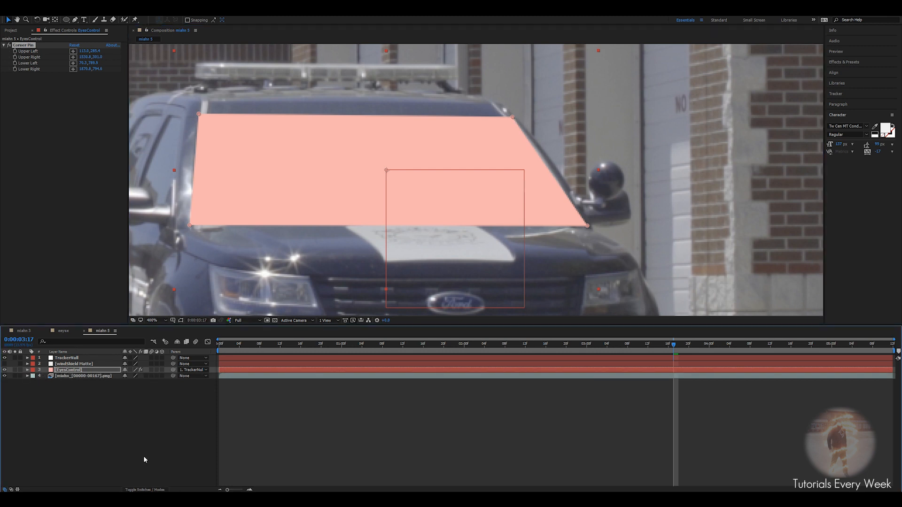
pyautogui.click(146, 490)
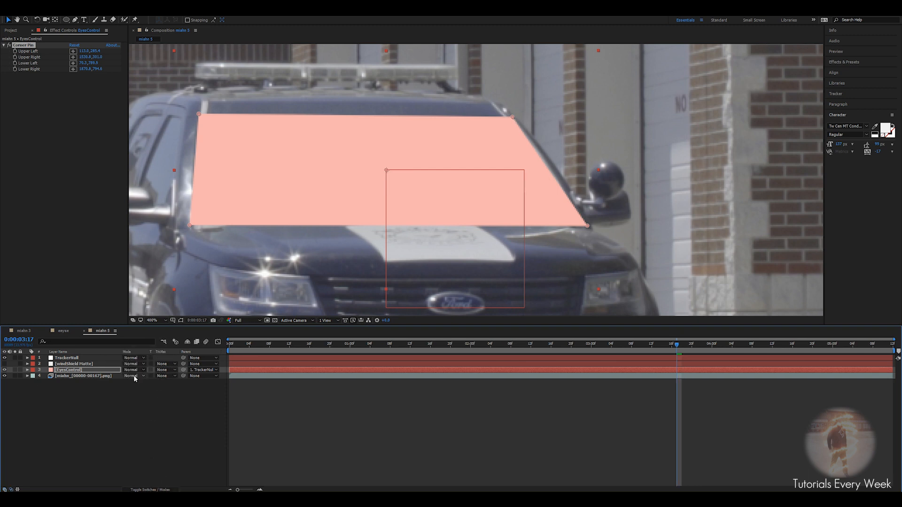
pyautogui.click(164, 370)
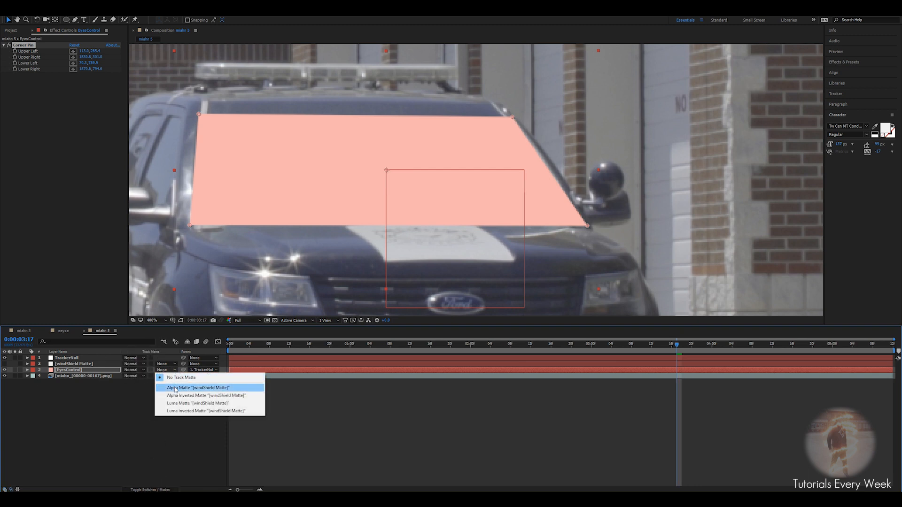
pyautogui.click(175, 389)
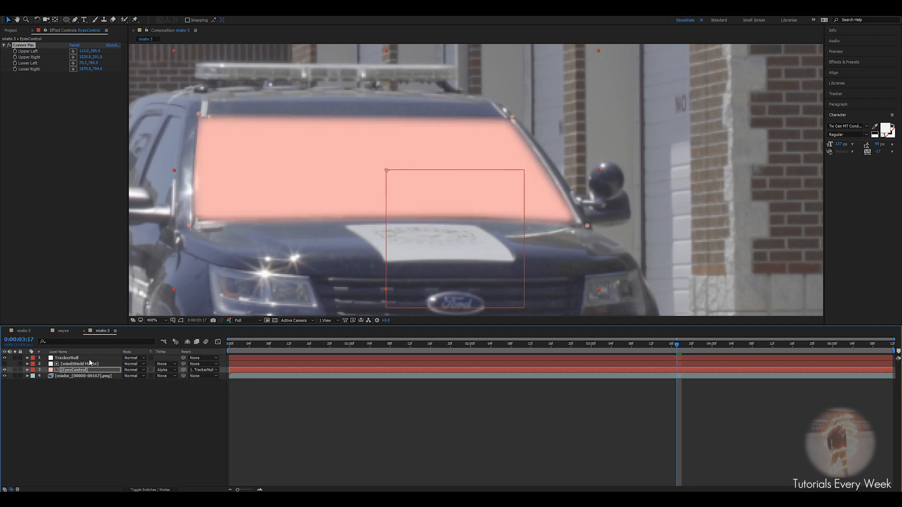
pyautogui.moveTo(316, 194); pyautogui.dragTo(345, 192)
pyautogui.click(78, 370)
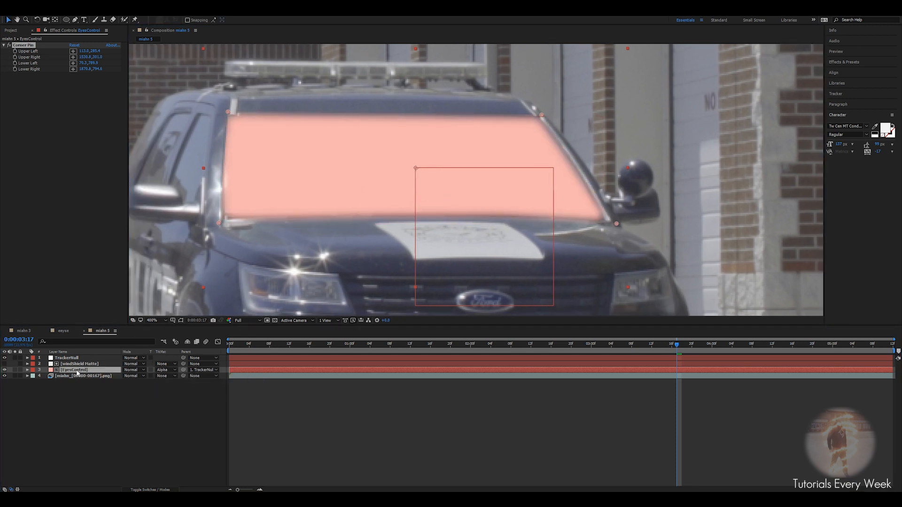
pyautogui.click(85, 365)
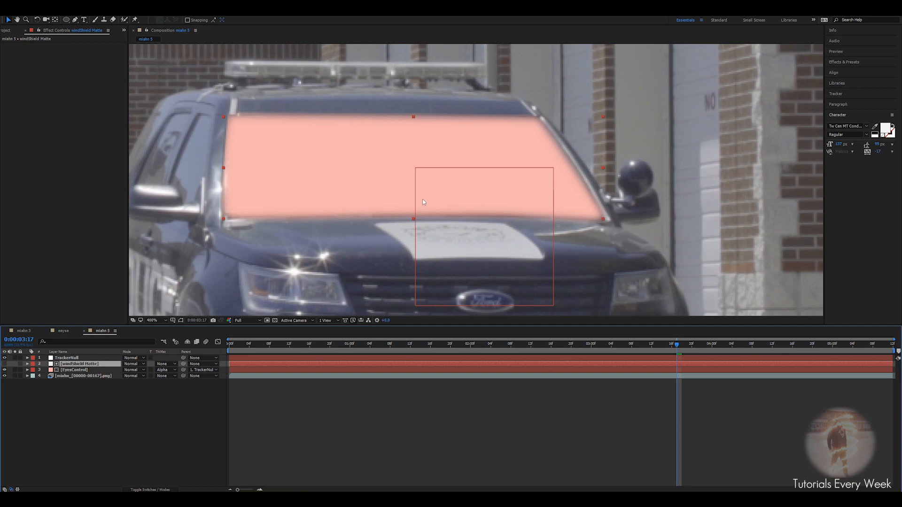
pyautogui.press(',')
pyautogui.moveTo(675, 354); pyautogui.dragTo(752, 358)
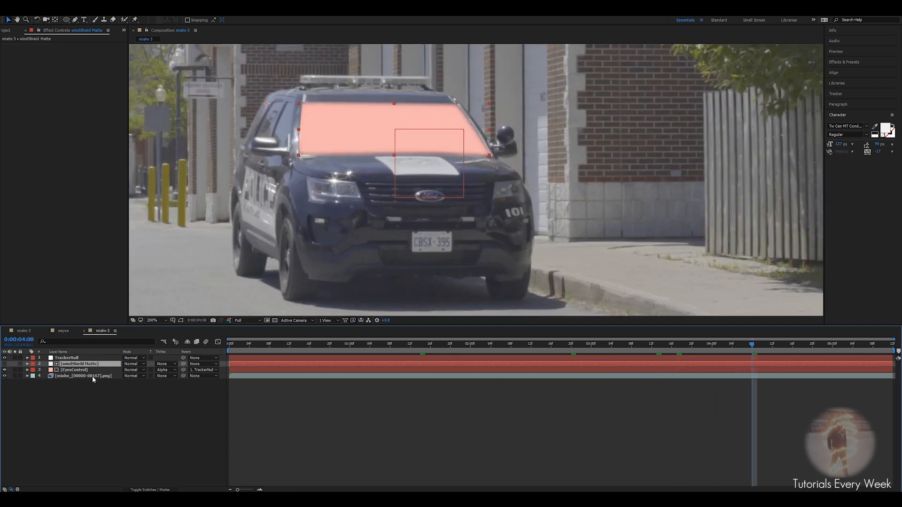
# Pre-compose the EyesControl layer as EyeControlComp, leaving all attributes in miahn 5
pyautogui.click(75, 370)
pyautogui.rightClick(80, 369)
pyautogui.click(106, 306)
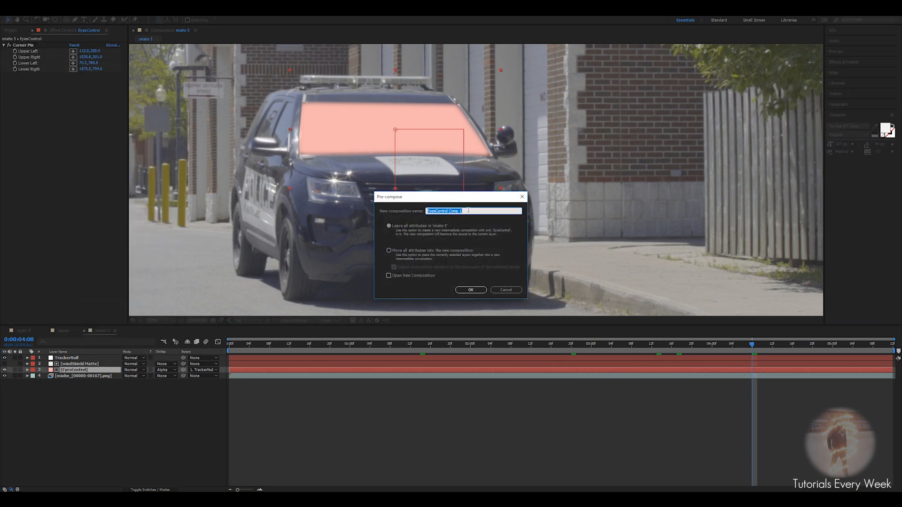
pyautogui.write('E')
pyautogui.press('Return')
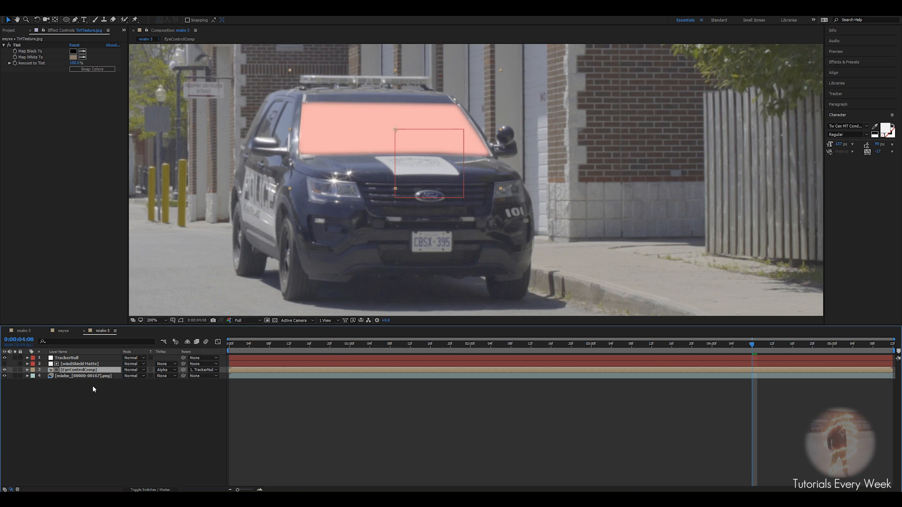
# Lock the miahn 5 viewer, open EyeControlComp, and dock its viewer beside it so both compositions show side by side
pyautogui.click(148, 33)
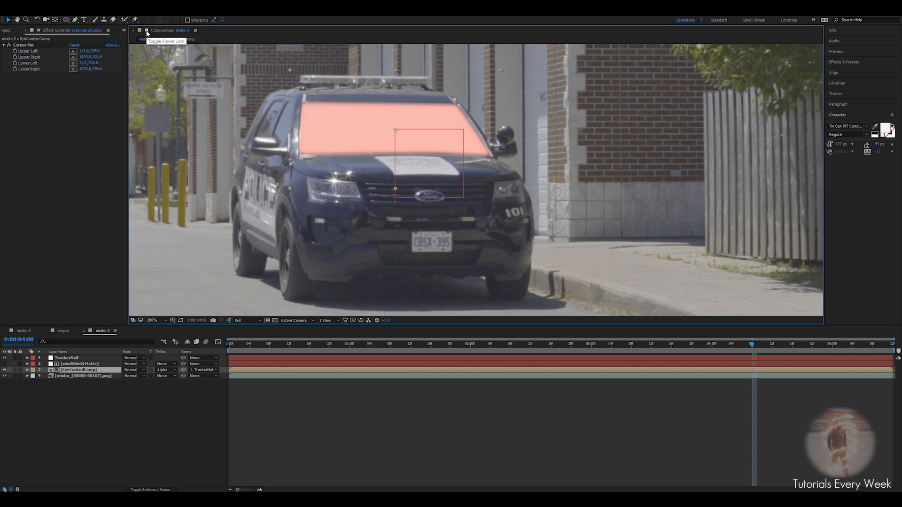
pyautogui.doubleClick(269, 373)
pyautogui.scroll(-2, 483, 222)
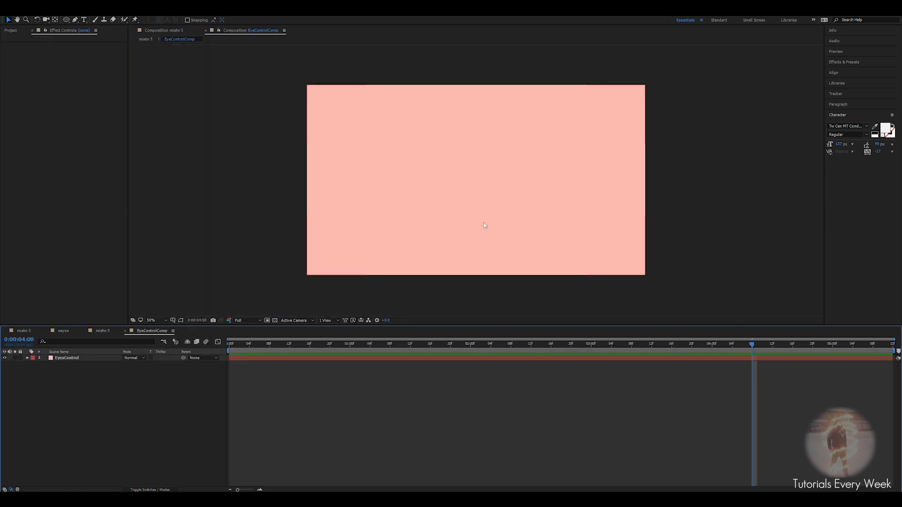
pyautogui.moveTo(242, 33); pyautogui.dragTo(813, 165)
pyautogui.scroll(-1, 335, 167)
pyautogui.scroll(-2, 667, 196)
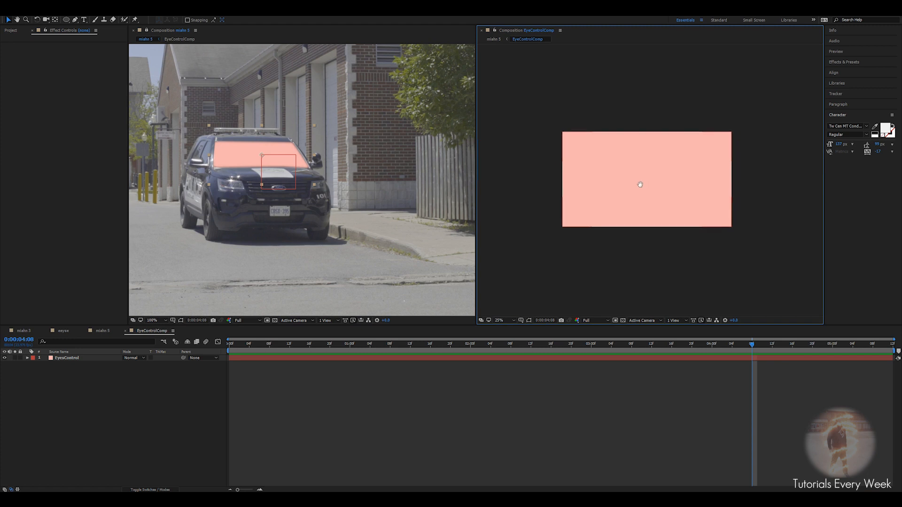
# Apply the Gradient Ramp effect to the EyesControl layer inside EyeControlComp
pyautogui.click(94, 358)
pyautogui.scroll(2, 593, 215)
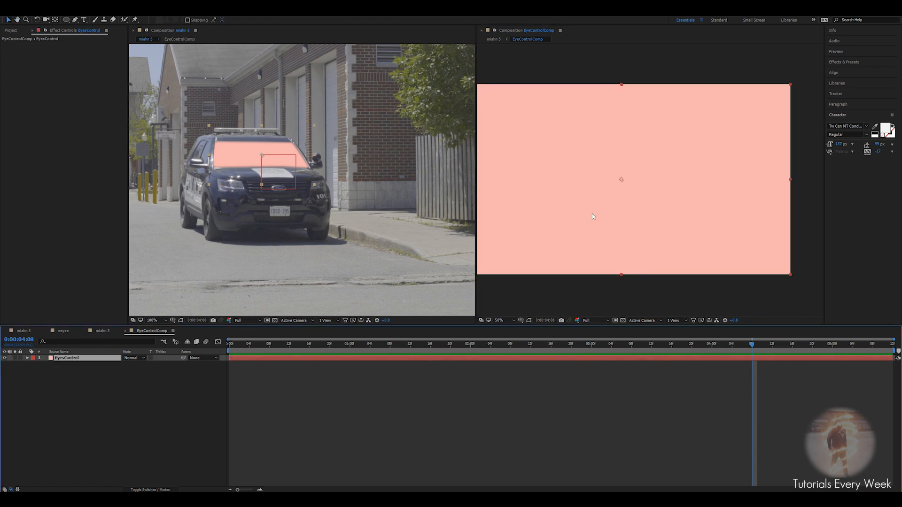
pyautogui.hotkey('ctrl', 'space')
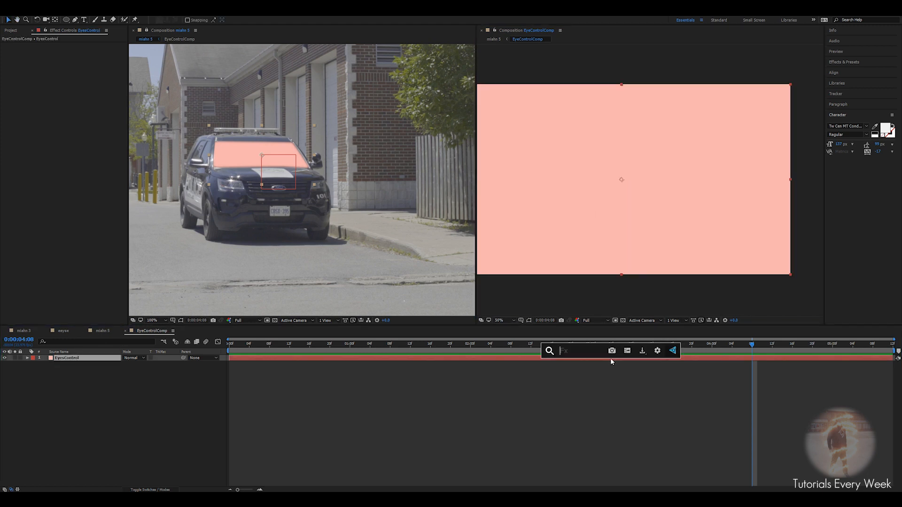
pyautogui.write('gra')
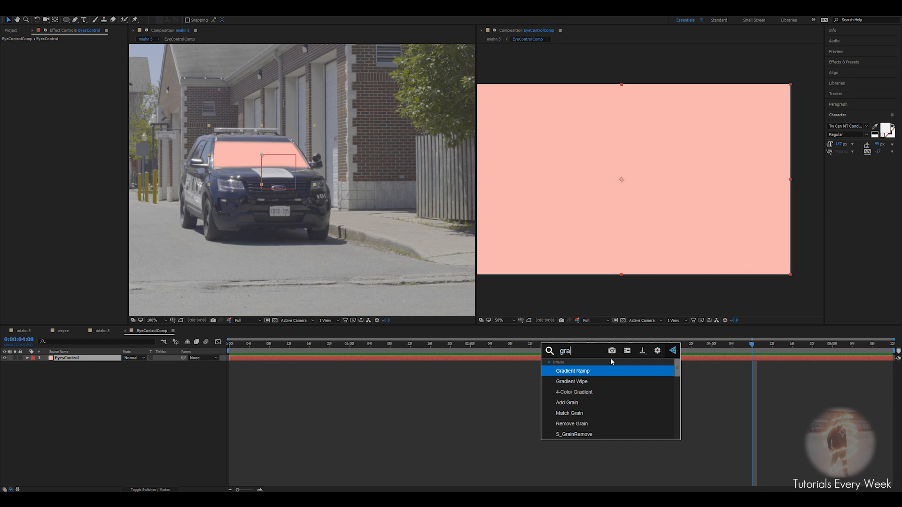
pyautogui.press('Return')
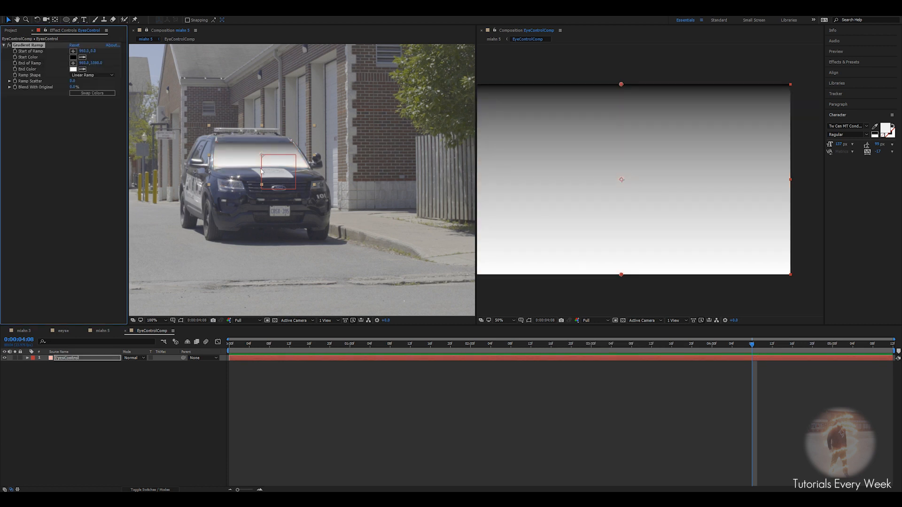
pyautogui.moveTo(247, 178); pyautogui.dragTo(306, 195)
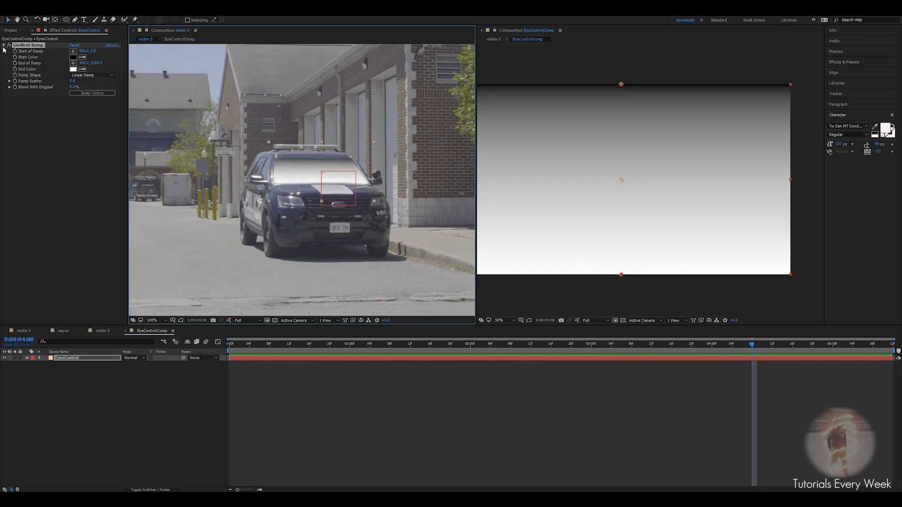
# Temporarily hide EyesControl to inspect the real windshield's shading, and show the layer again
pyautogui.click(4, 359)
pyautogui.scroll(2, 313, 213)
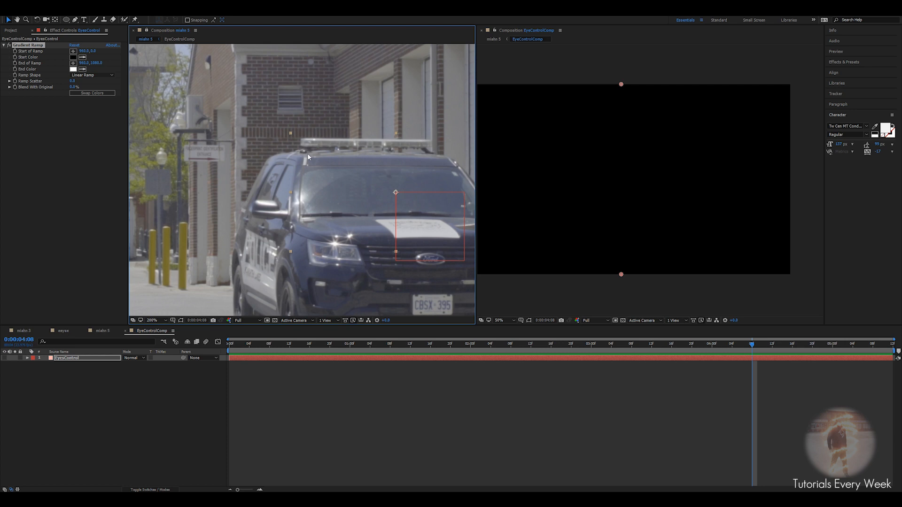
pyautogui.moveTo(339, 193); pyautogui.dragTo(260, 198)
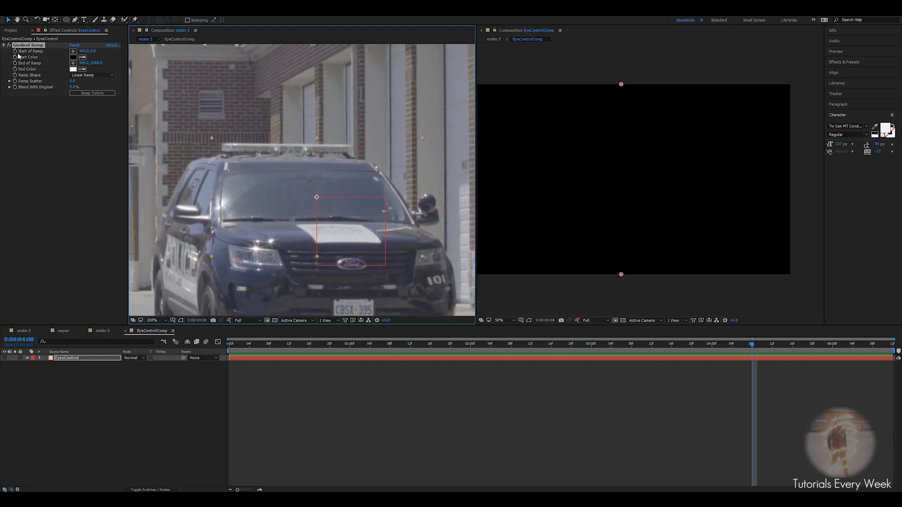
pyautogui.click(4, 358)
# Swap the Gradient Ramp colors and move the End of Ramp point below the composition to about (988, 1518)
pyautogui.click(94, 94)
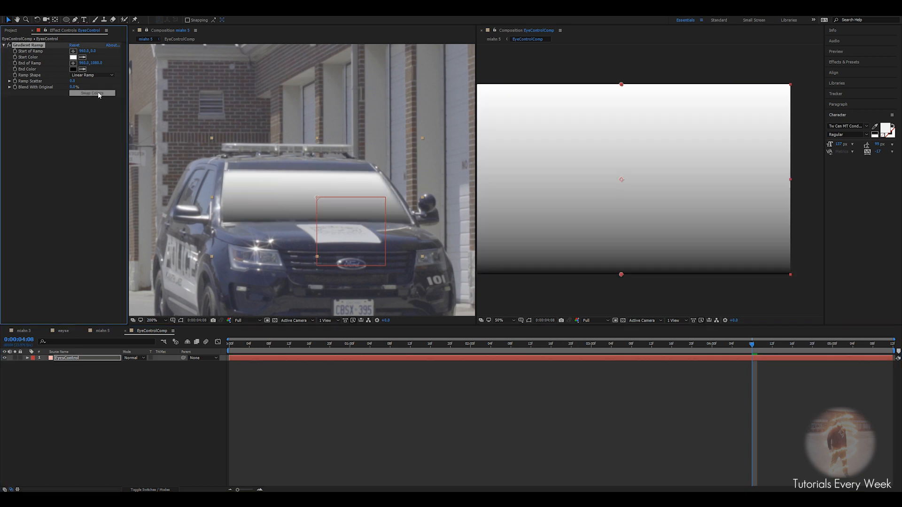
pyautogui.scroll(-2, 640, 256)
pyautogui.moveTo(633, 216); pyautogui.dragTo(635, 254)
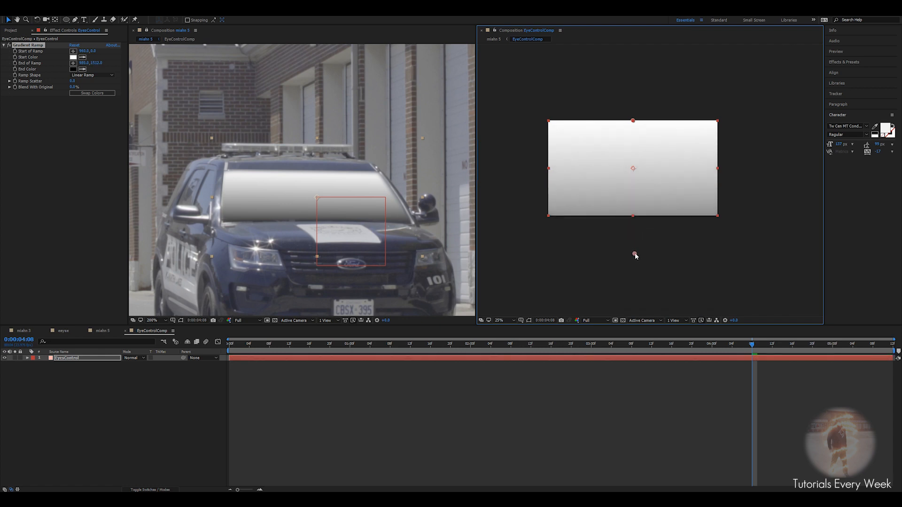
# Sample the ramp's Start Color from several spots on the SUV's dark bodywork, comparing the tint on the windshield
pyautogui.click(82, 57)
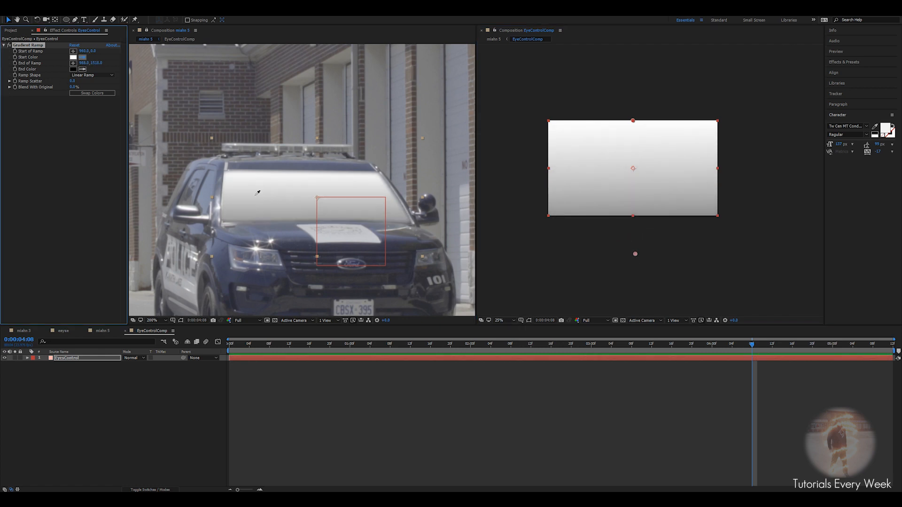
pyautogui.click(221, 260)
pyautogui.scroll(2, 264, 211)
pyautogui.moveTo(264, 210); pyautogui.dragTo(384, 127)
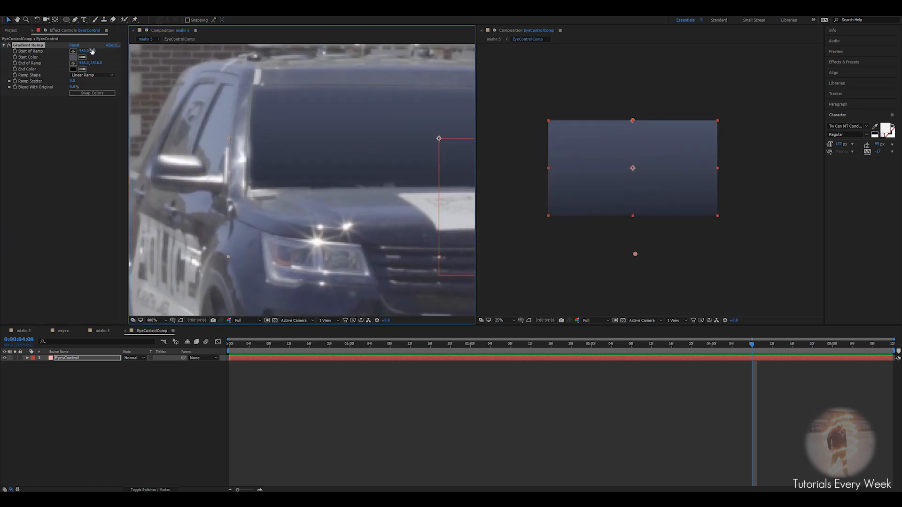
pyautogui.click(83, 56)
pyautogui.click(239, 248)
pyautogui.moveTo(239, 248); pyautogui.dragTo(234, 196)
pyautogui.click(83, 57)
pyautogui.click(200, 101)
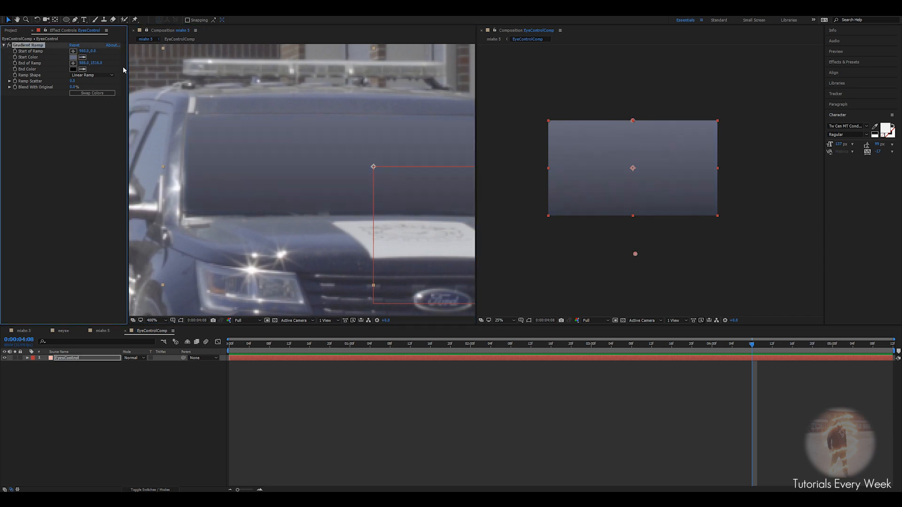
pyautogui.click(82, 57)
pyautogui.click(229, 205)
pyautogui.press('/')
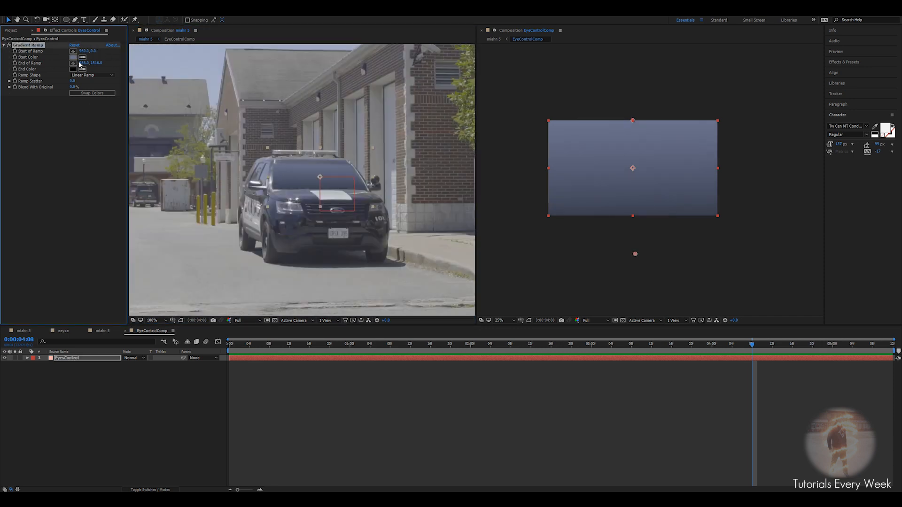
# Adjust the ramp's Start Color to a lighter blue-gray in the color picker
pyautogui.press('.')
pyautogui.press('.')
pyautogui.click(74, 57)
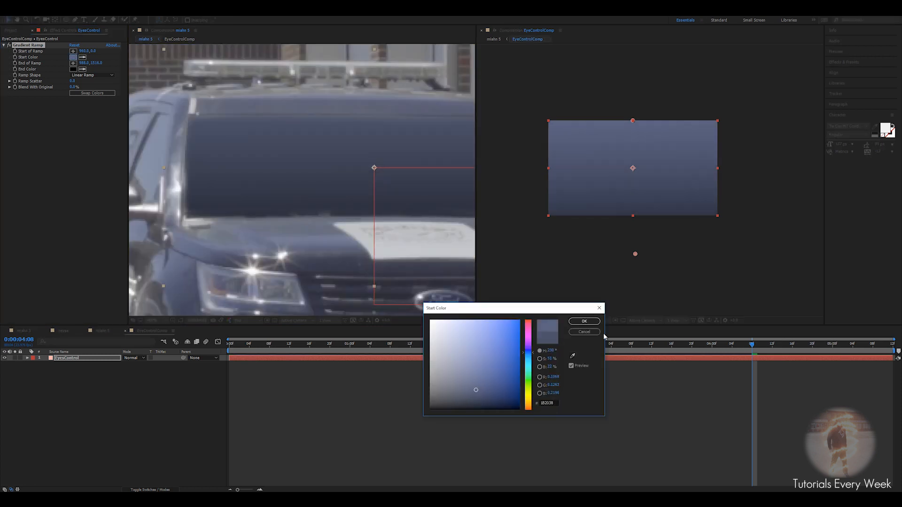
pyautogui.click(586, 322)
pyautogui.scroll(-2, 223, 150)
pyautogui.scroll(1, 222, 149)
pyautogui.click(73, 56)
pyautogui.click(476, 383)
pyautogui.click(587, 321)
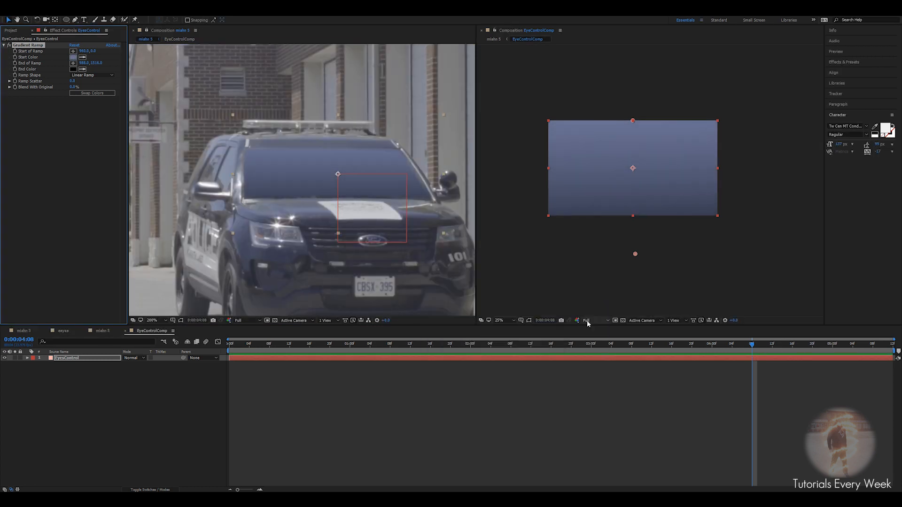
# Resample the ramp's Start Color from the SUV's fender beside the headlight
pyautogui.click(250, 227)
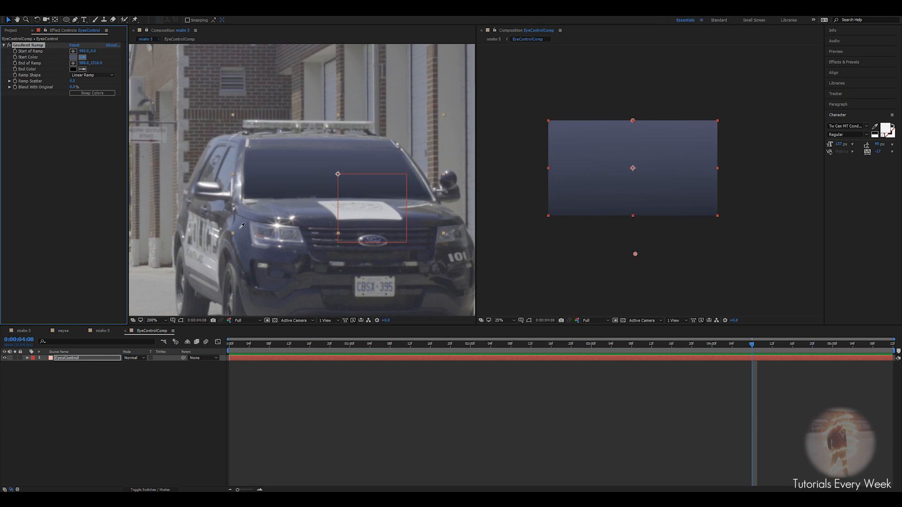
pyautogui.scroll(-1, 294, 193)
pyautogui.scroll(1, 294, 192)
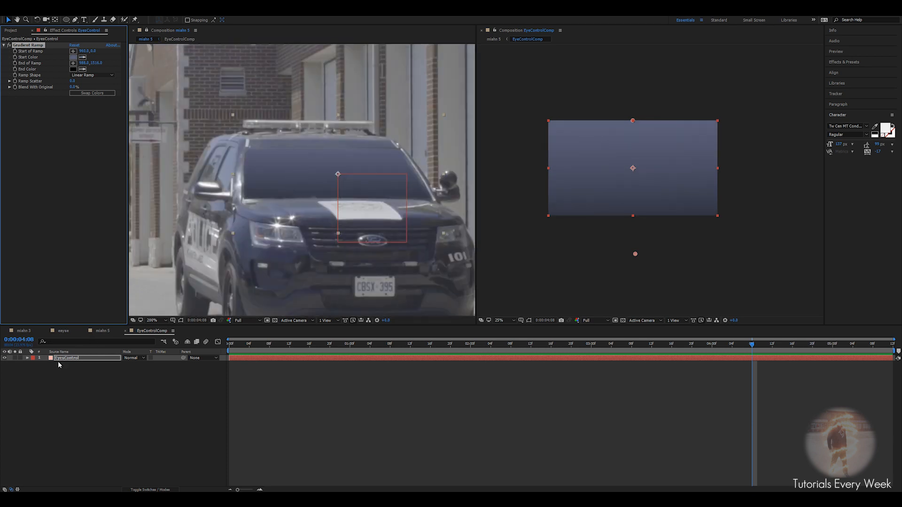
# With the Pen tool, draw a mask edge on EyesControl across the middle, straight at first, notched near the center, and raised beyond it
pyautogui.press('Return')
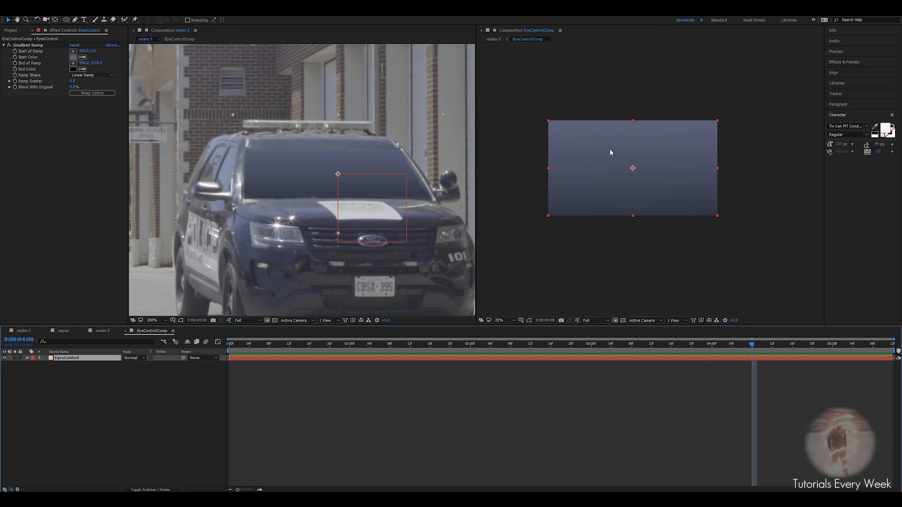
pyautogui.press('g')
pyautogui.moveTo(570, 163); pyautogui.dragTo(707, 178)
pyautogui.scroll(1, 552, 176)
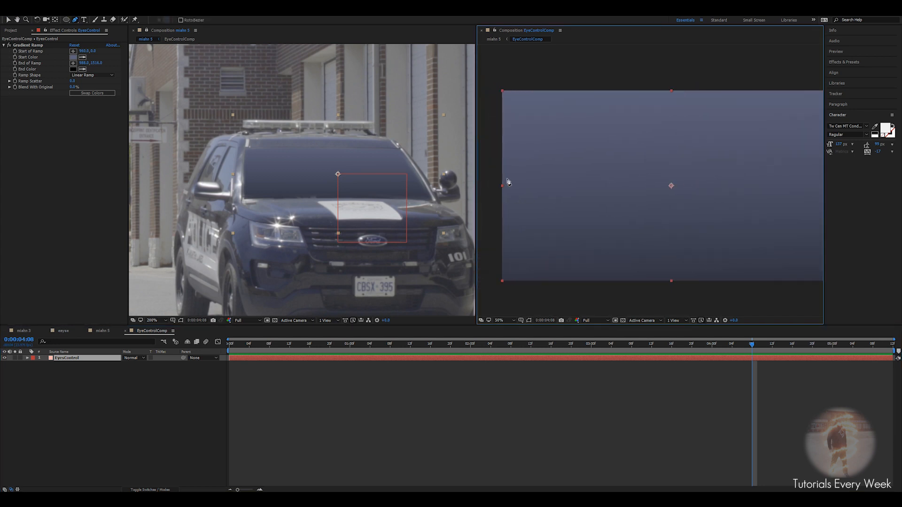
pyautogui.scroll(-1, 519, 181)
pyautogui.click(568, 181)
pyautogui.click(613, 181)
pyautogui.click(642, 181)
pyautogui.click(657, 181)
pyautogui.moveTo(668, 192)
pyautogui.mouseDown()
pyautogui.moveTo(674, 199)
pyautogui.moveTo(677, 180)
pyautogui.mouseUp()
pyautogui.click(676, 171)
pyautogui.click(713, 168)
pyautogui.click(727, 172)
# Extend the mask path past the solid's right edge and close it around the area above so only the upper part remains
pyautogui.rightClick(728, 172)
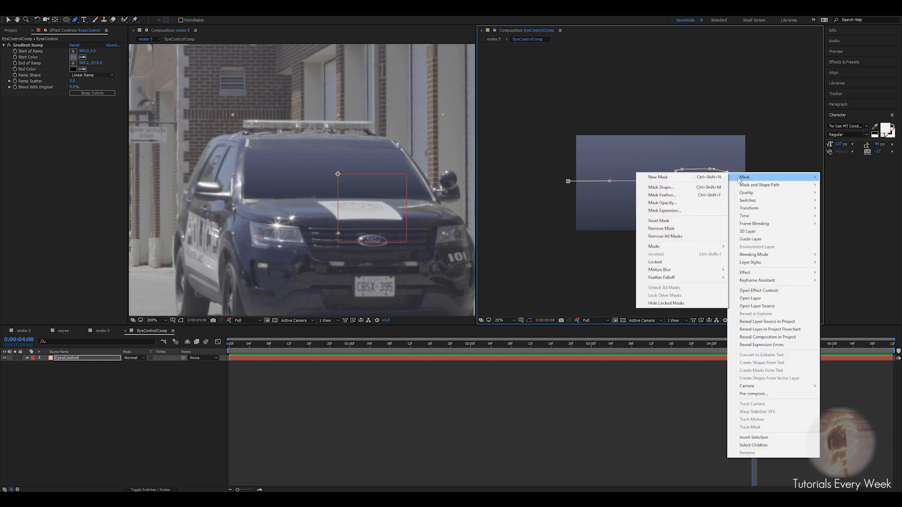
pyautogui.click(757, 163)
pyautogui.hotkey('ctrl', 'z')
pyautogui.click(752, 172)
pyautogui.click(757, 117)
pyautogui.click(556, 105)
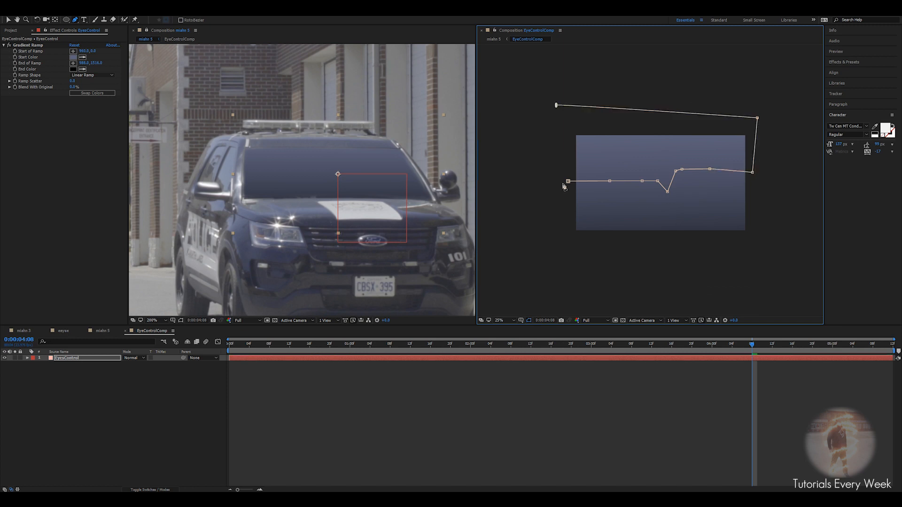
pyautogui.click(568, 182)
pyautogui.scroll(2, 354, 180)
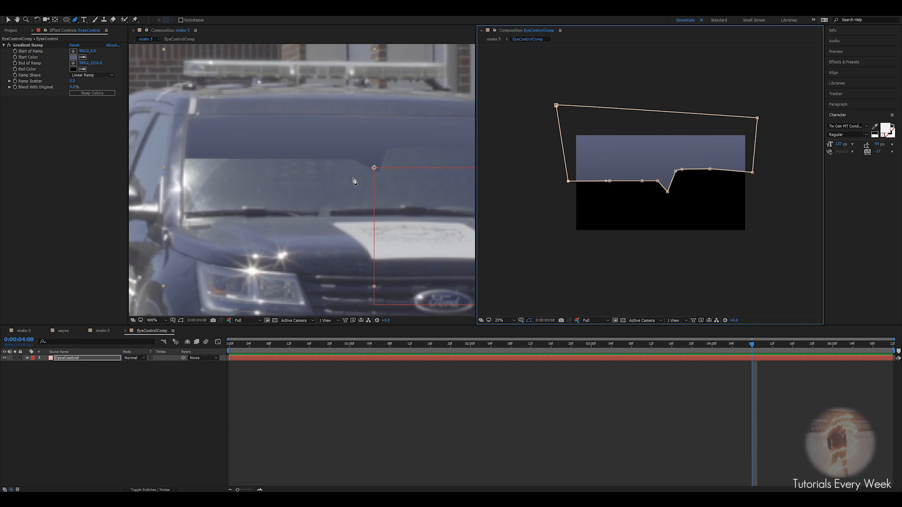
# Draw a second closed mask as a thin strip along the bottom edge of EyesControl
pyautogui.moveTo(567, 234); pyautogui.dragTo(573, 221)
pyautogui.moveTo(638, 220); pyautogui.dragTo(642, 219)
pyautogui.click(761, 228)
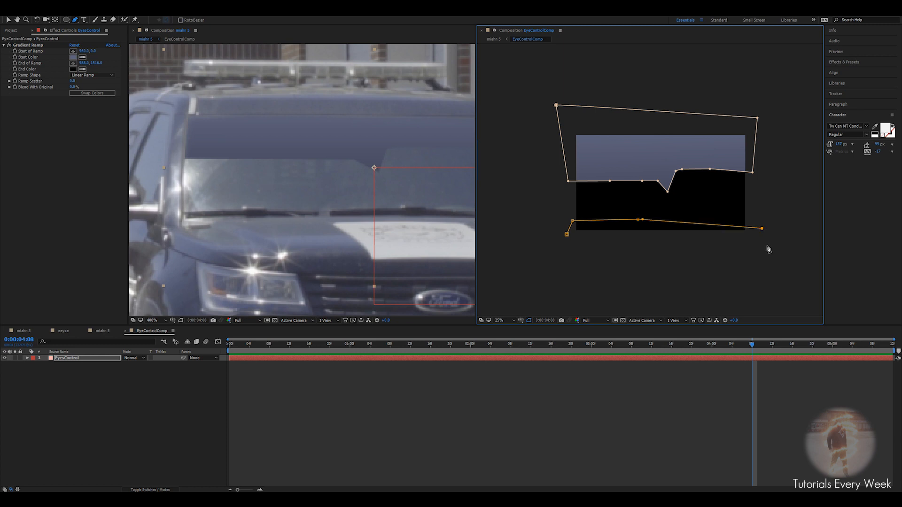
pyautogui.moveTo(767, 246); pyautogui.dragTo(764, 221)
pyautogui.click(566, 234)
# Reshape the strip mask's upper edge into a shallow peak by lowering its side points and raising the middle point
pyautogui.moveTo(365, 244); pyautogui.dragTo(255, 241)
pyautogui.scroll(-1, 330, 241)
pyautogui.moveTo(764, 221); pyautogui.dragTo(762, 225)
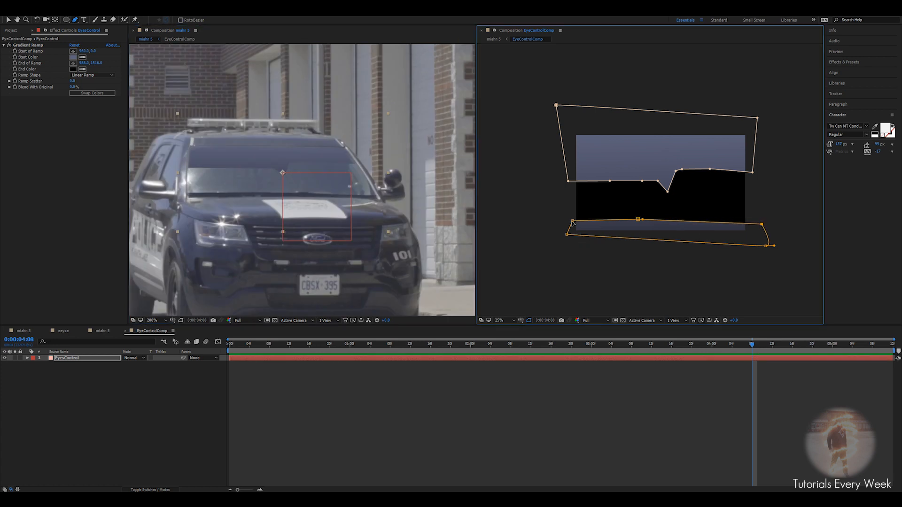
pyautogui.moveTo(573, 221); pyautogui.dragTo(573, 228)
pyautogui.moveTo(637, 220); pyautogui.dragTo(660, 217)
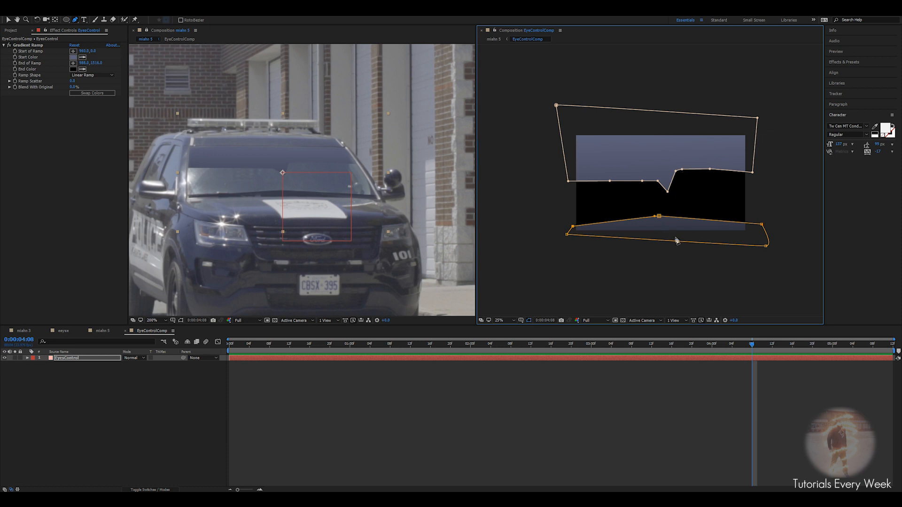
pyautogui.scroll(2, 658, 200)
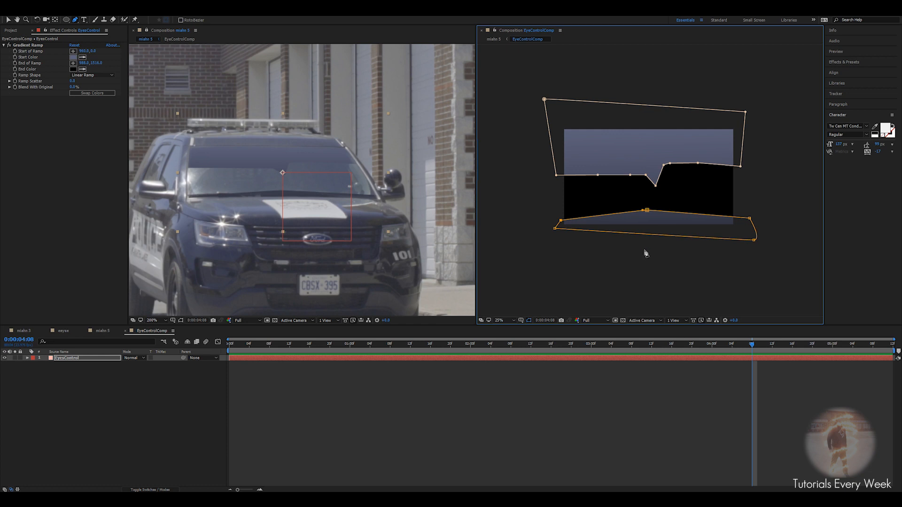
# Set the Mask Feather of Mask 1 and Mask 2 to 20 pixels and inspect the softened edges
pyautogui.click(66, 360)
pyautogui.press('f')
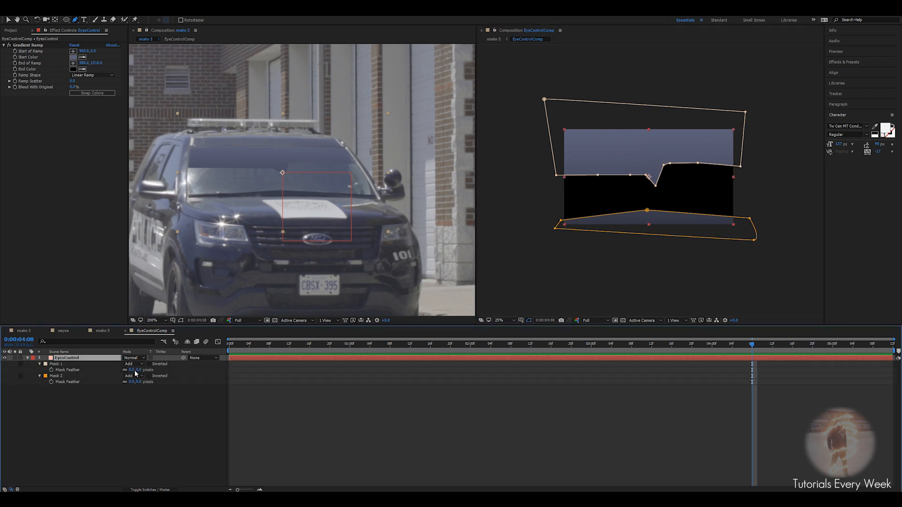
pyautogui.click(133, 369)
pyautogui.write('20')
pyautogui.press('Tab')
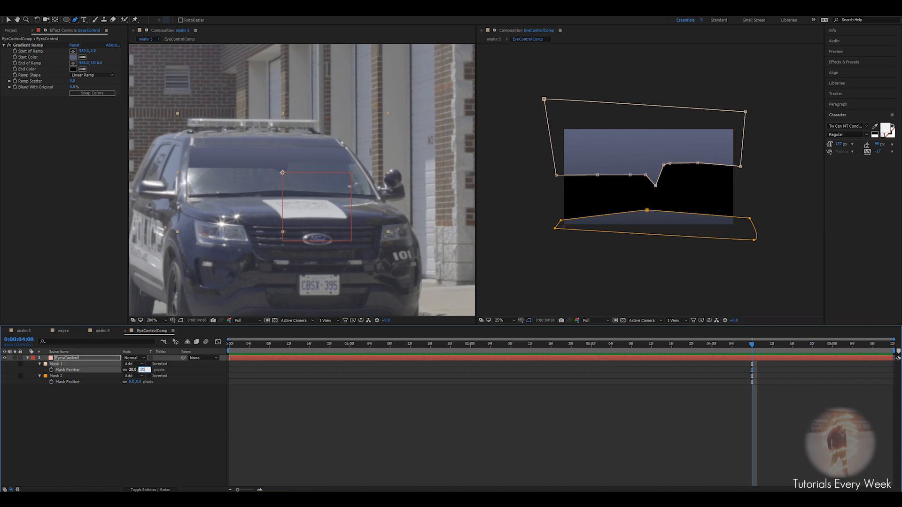
pyautogui.press('Tab')
pyautogui.write('20')
pyautogui.press('Return')
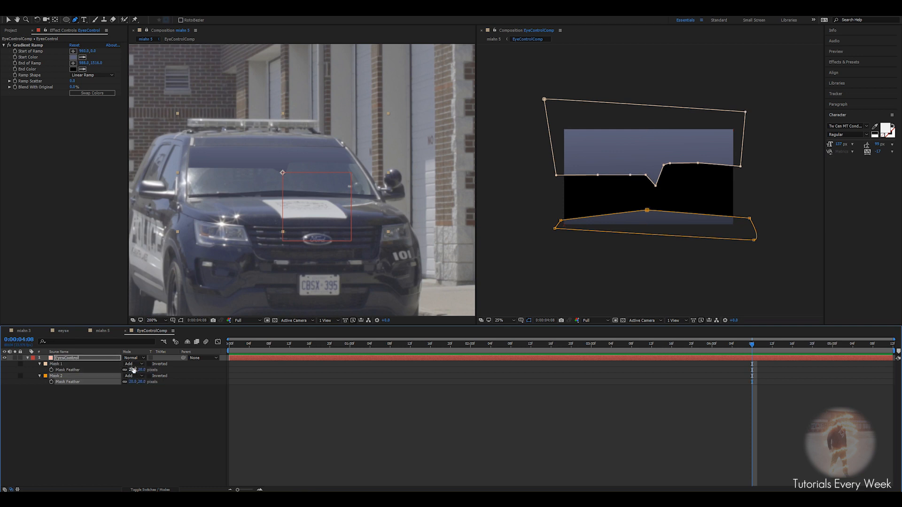
pyautogui.click(587, 397)
pyautogui.scroll(2, 602, 182)
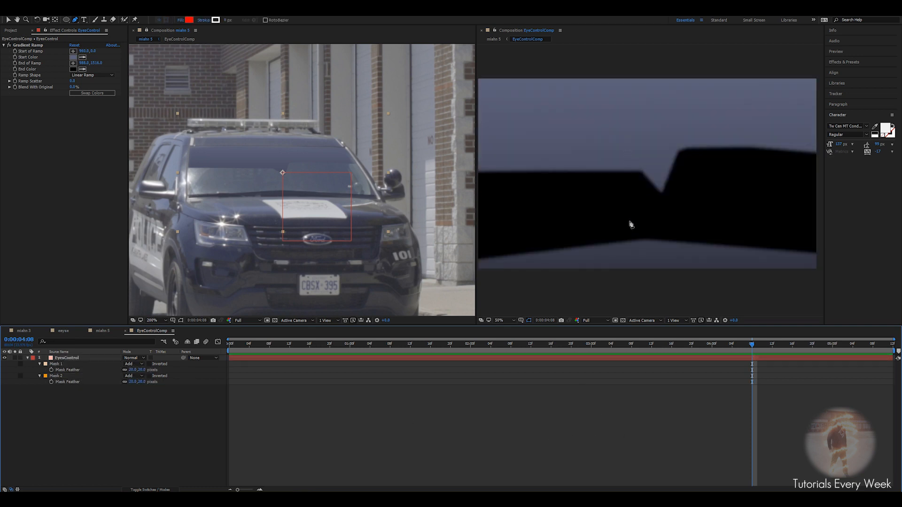
# Create an off-white solid named Eye White in EyeControlComp and place it beneath the EyesControl layer
pyautogui.rightClick(454, 404)
pyautogui.moveTo(474, 405)
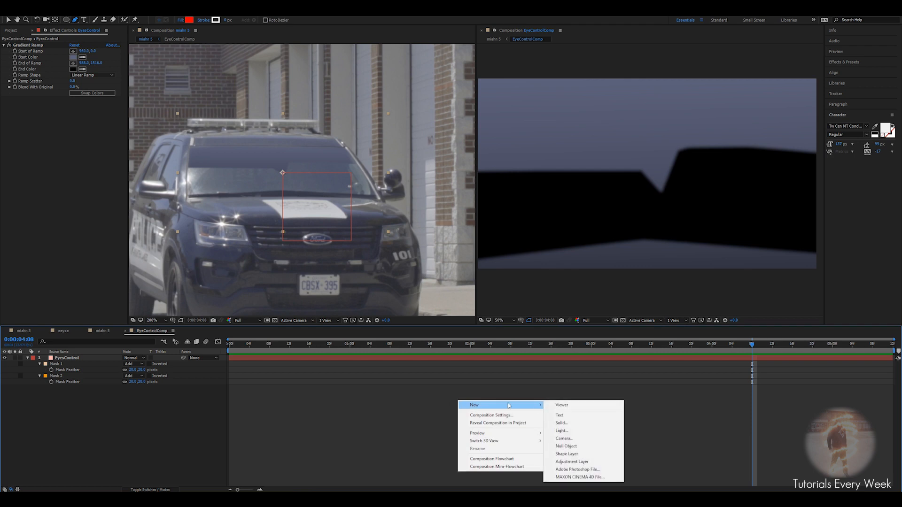
pyautogui.click(562, 423)
pyautogui.click(447, 293)
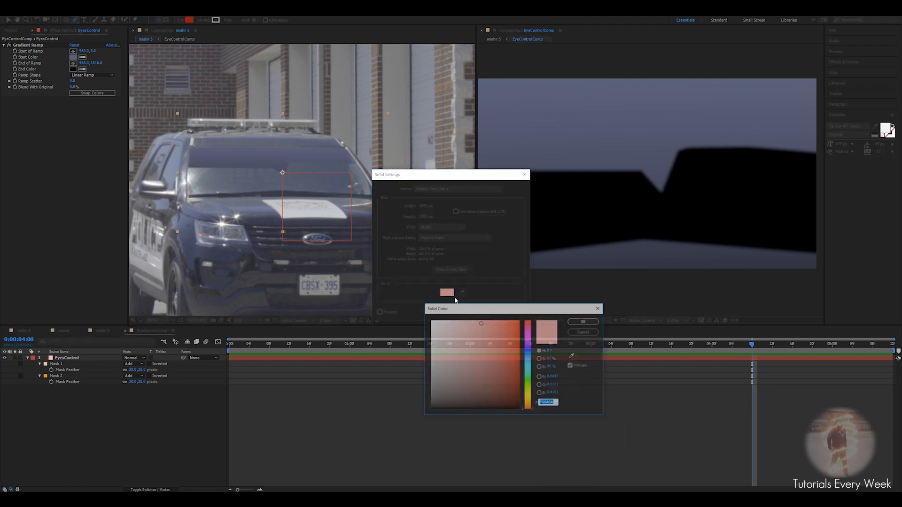
pyautogui.moveTo(453, 346); pyautogui.dragTo(430, 332)
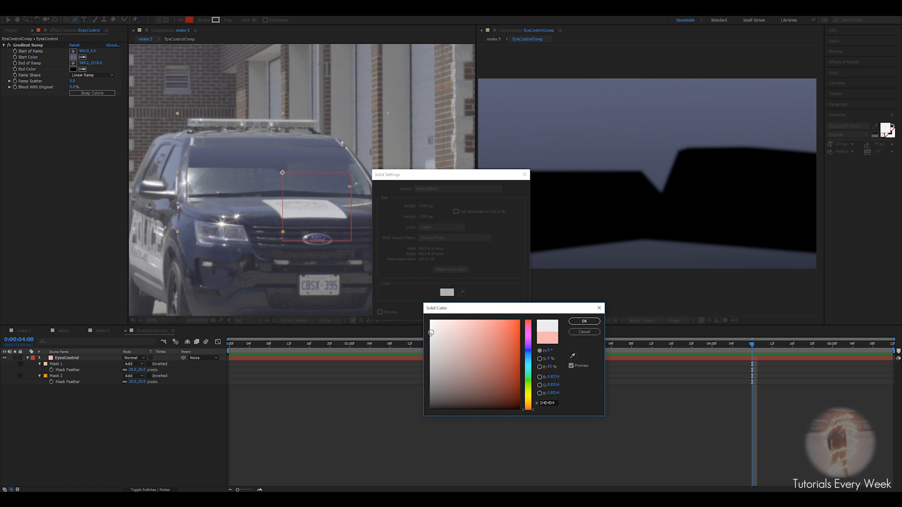
pyautogui.click(583, 321)
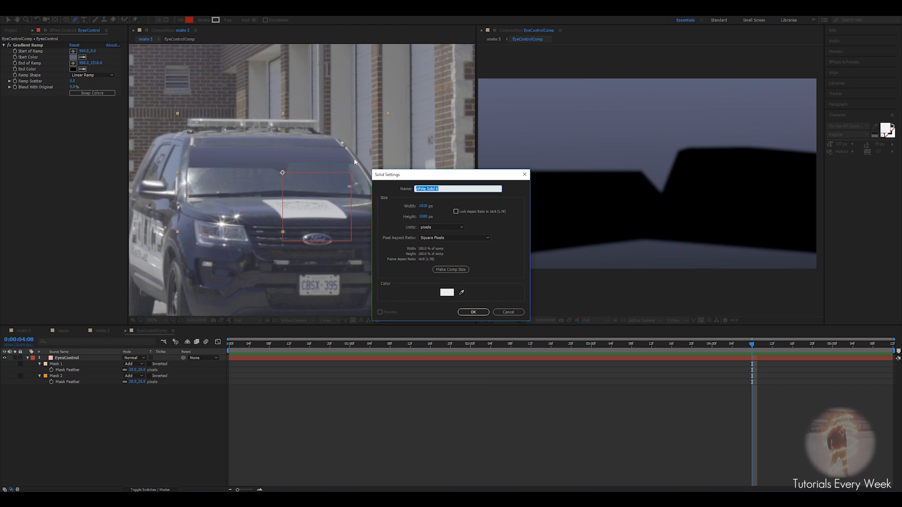
pyautogui.write('Eye White')
pyautogui.press('Return')
pyautogui.moveTo(85, 362); pyautogui.dragTo(85, 389)
pyautogui.press(',')
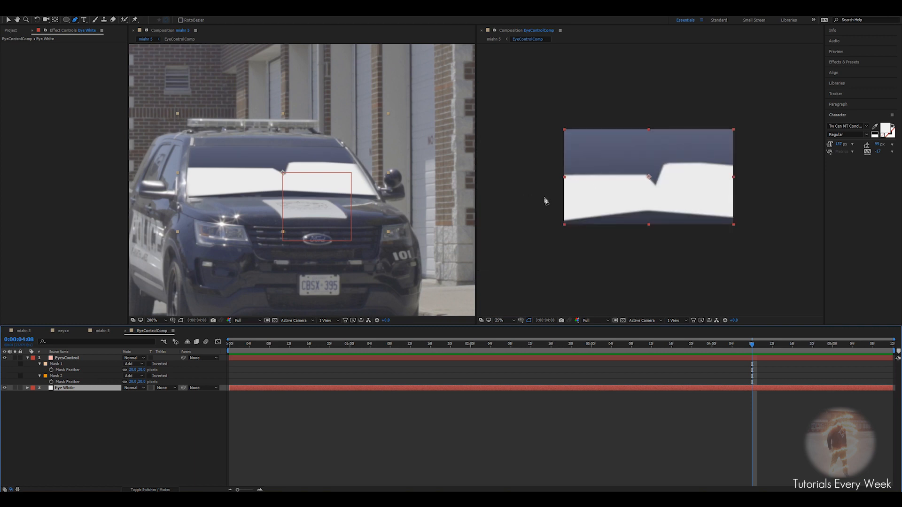
# Lower the whole bottom edge of EyesControl's upper mask so the eyelid covers slightly more of the eye white
pyautogui.click(27, 358)
pyautogui.click(69, 358)
pyautogui.press('.')
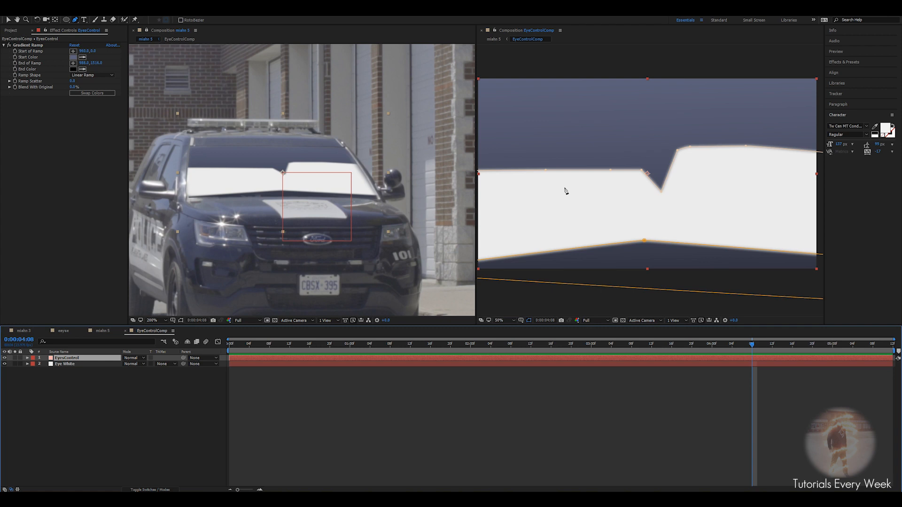
pyautogui.press('v')
pyautogui.press(',')
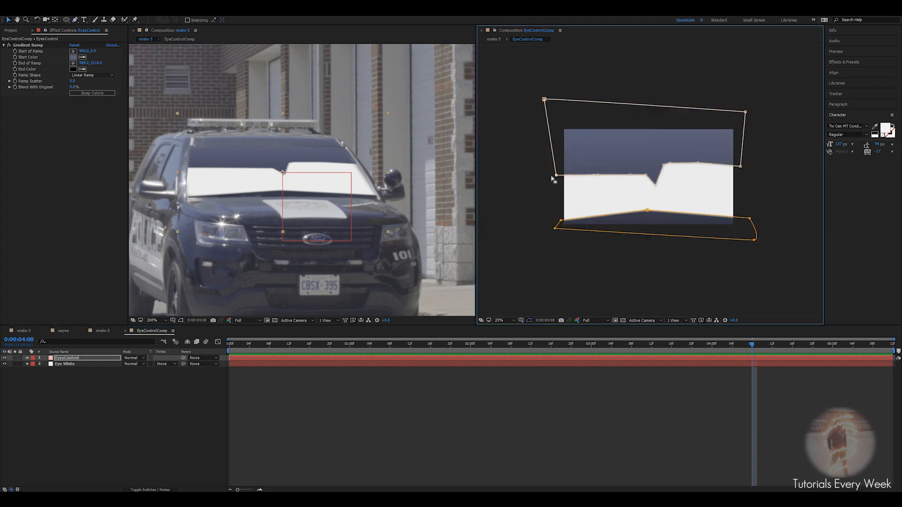
pyautogui.moveTo(525, 145); pyautogui.dragTo(785, 207)
pyautogui.moveTo(668, 174)
pyautogui.mouseDown()
pyautogui.moveTo(671, 182)
pyautogui.moveTo(666, 173)
pyautogui.mouseUp()
pyautogui.press('.')
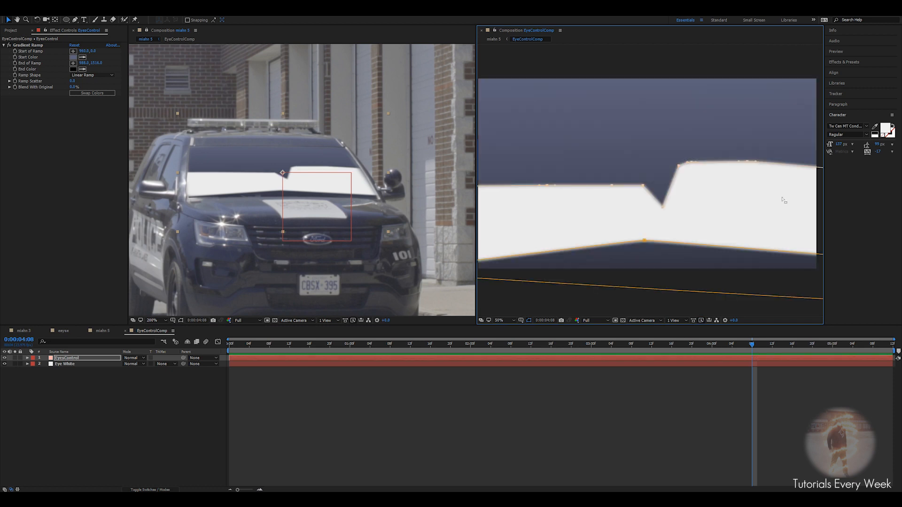
# Soften the eyelid's central notch by moving its right corner points outward and raising the lowest point for a gentler slope
pyautogui.press(',')
pyautogui.moveTo(639, 184); pyautogui.dragTo(655, 174)
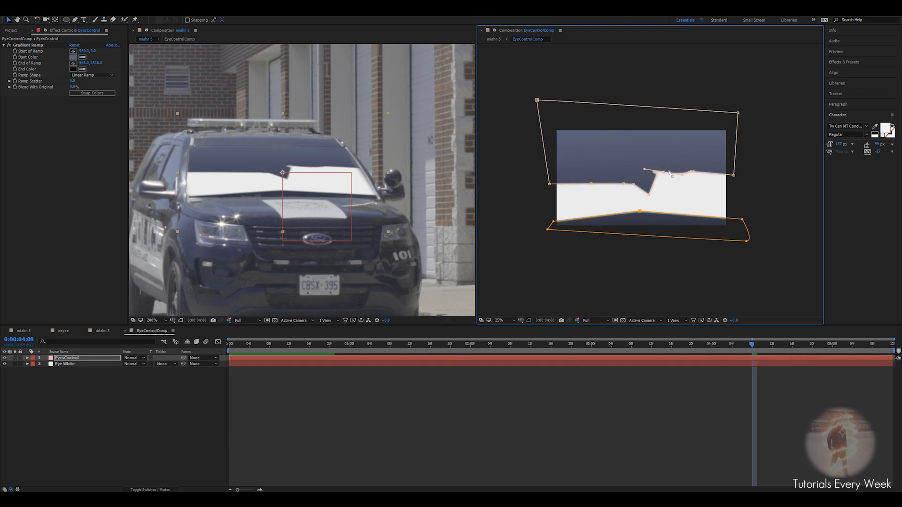
pyautogui.scroll(2, 662, 178)
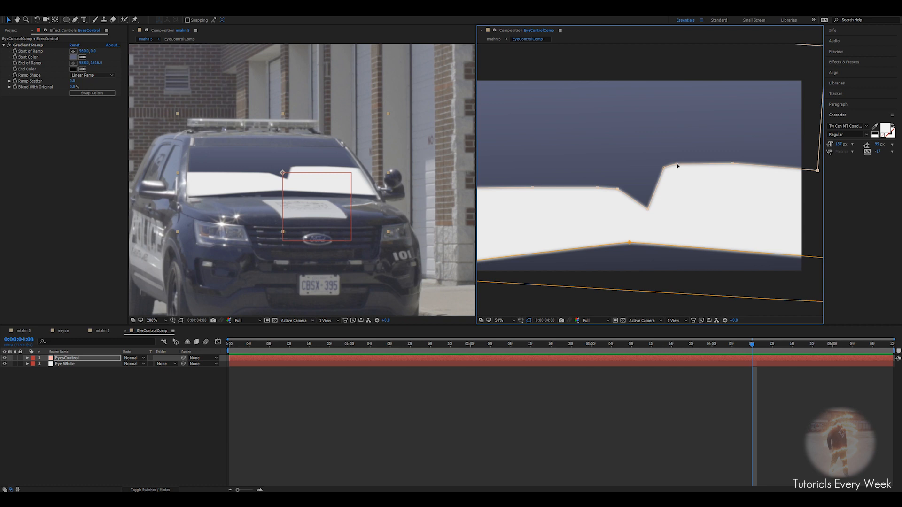
pyautogui.moveTo(664, 169); pyautogui.dragTo(681, 173)
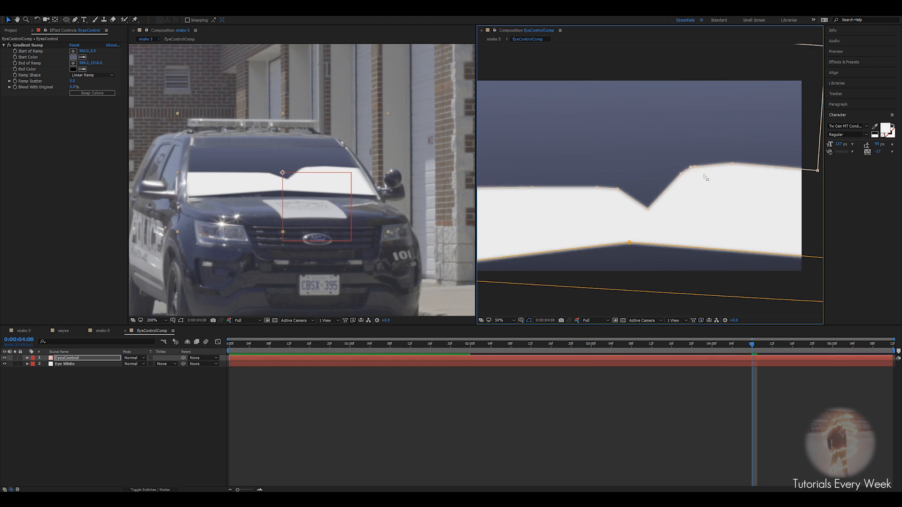
pyautogui.scroll(-2, 712, 178)
pyautogui.click(549, 382)
pyautogui.click(606, 357)
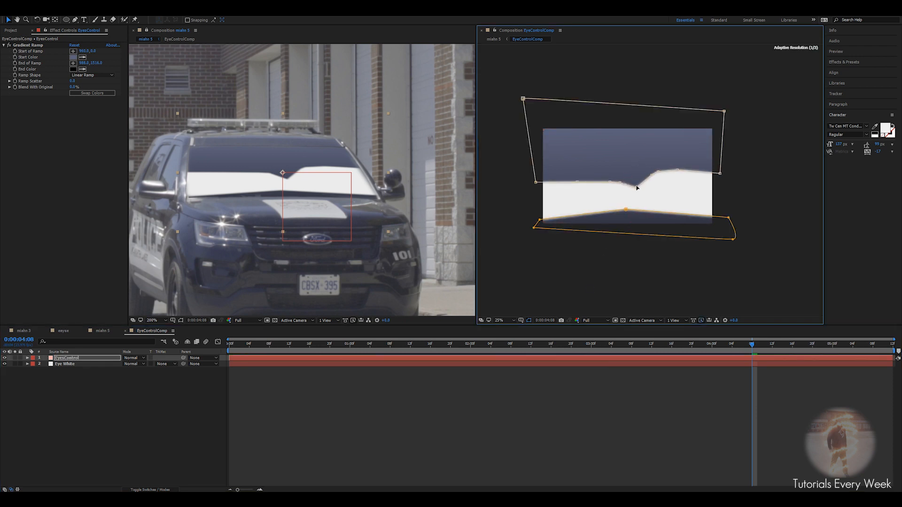
pyautogui.click(604, 382)
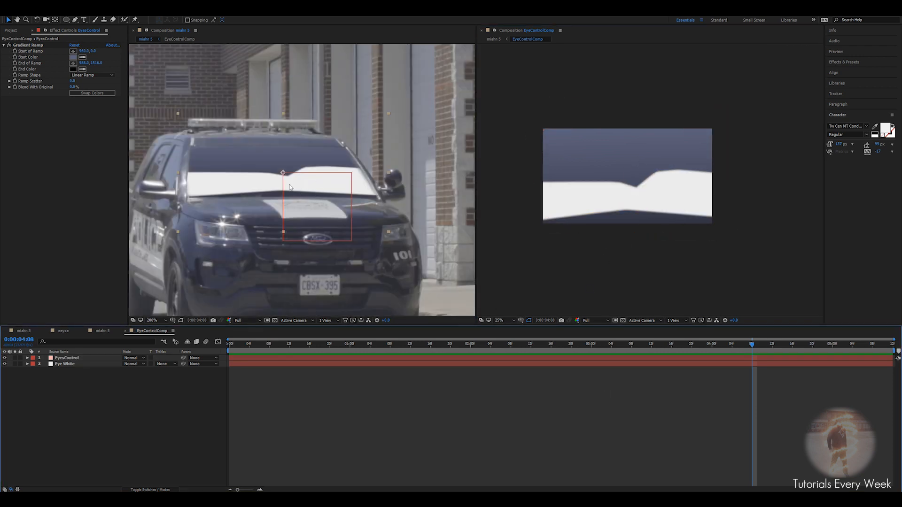
# Apply a Glow effect to EyesControl and increase its Glow Radius so shading spreads softly from the eyelid edges
pyautogui.click(70, 359)
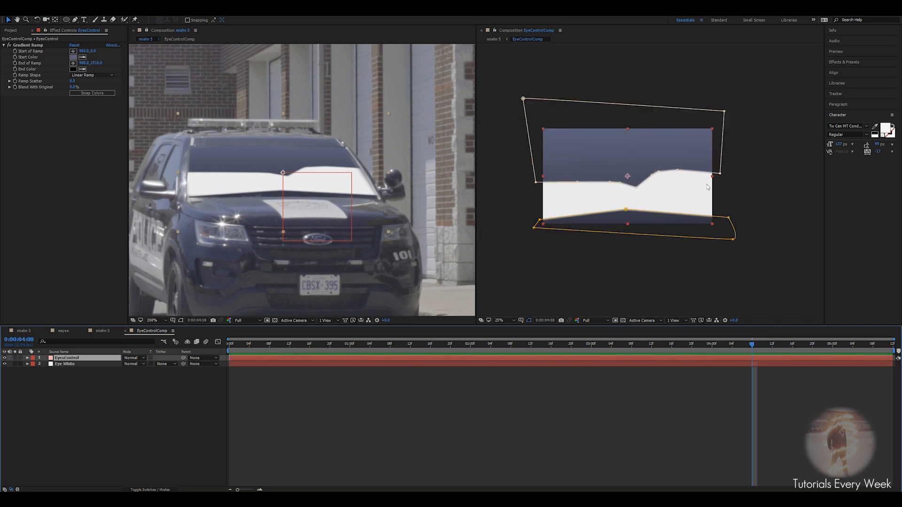
pyautogui.moveTo(677, 189); pyautogui.dragTo(702, 184)
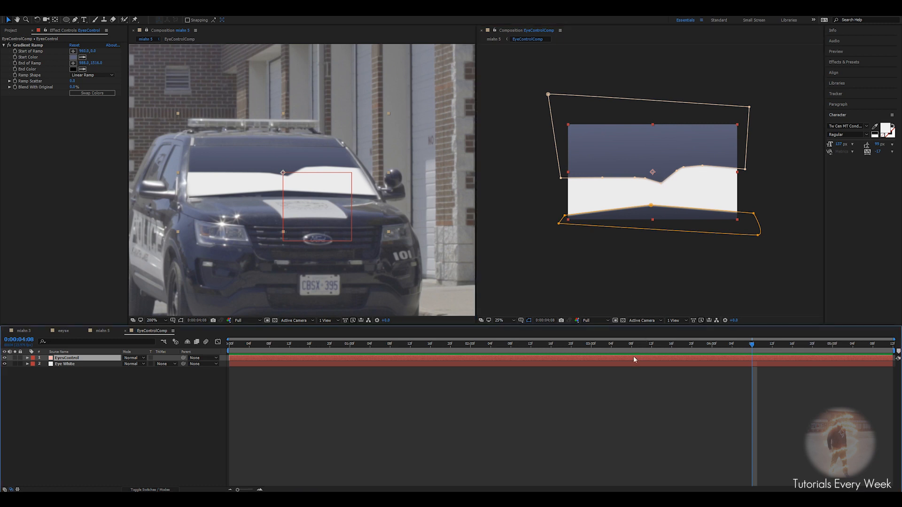
pyautogui.hotkey('ctrl', 'space')
pyautogui.write('glow')
pyautogui.press('Return')
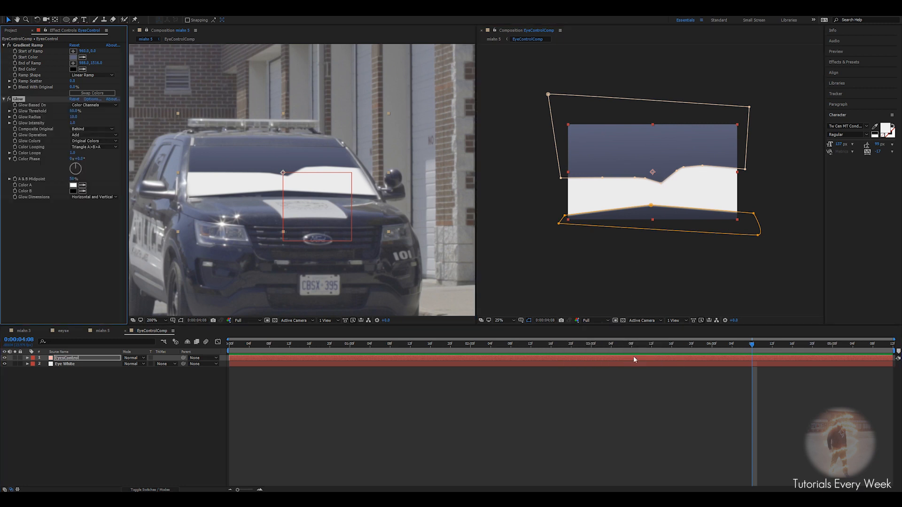
pyautogui.press('.')
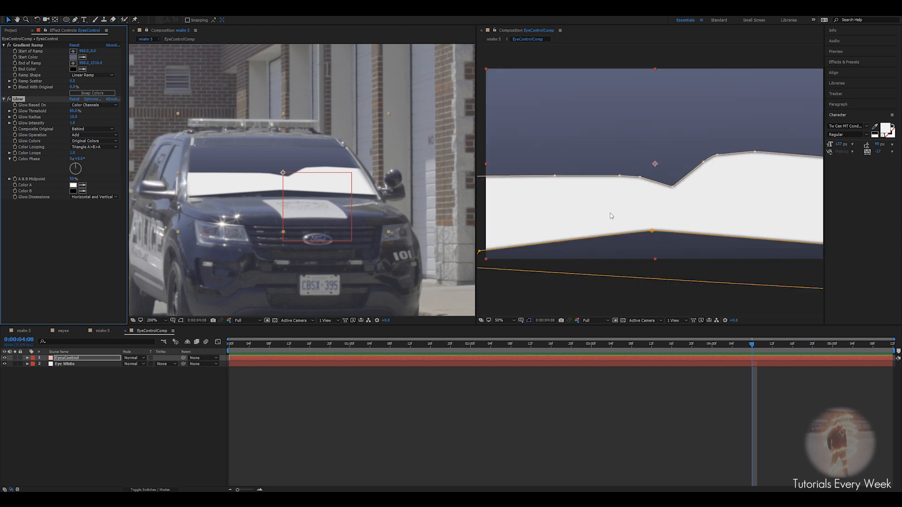
pyautogui.click(530, 323)
pyautogui.press('.')
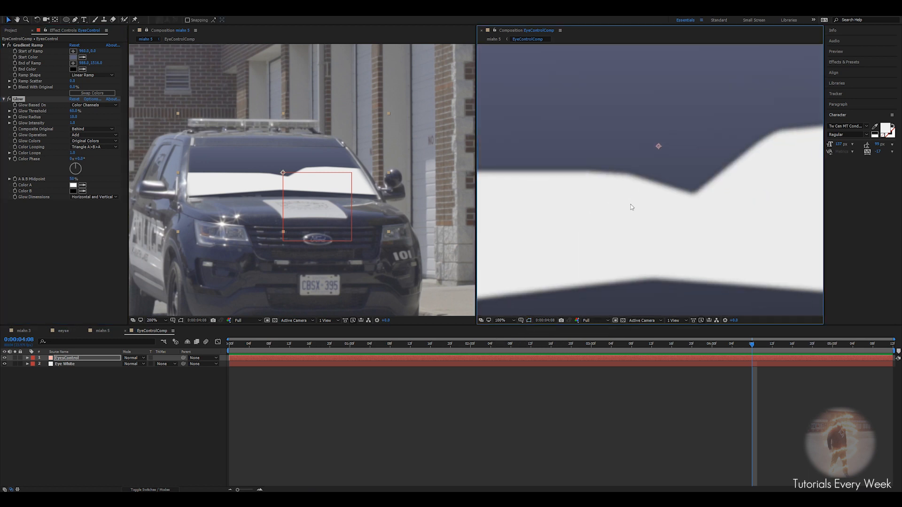
pyautogui.moveTo(74, 117); pyautogui.dragTo(112, 120)
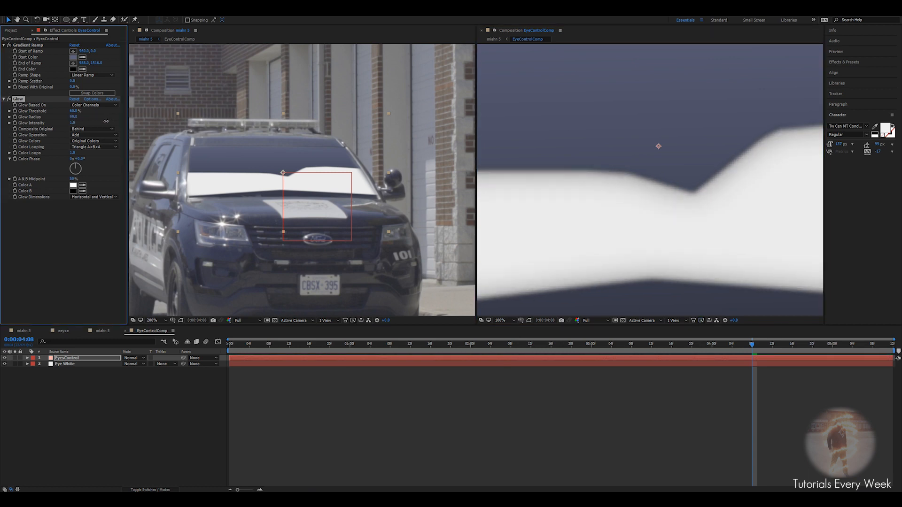
pyautogui.scroll(-4, 767, 198)
pyautogui.scroll(3, 738, 206)
pyautogui.scroll(-2, 799, 170)
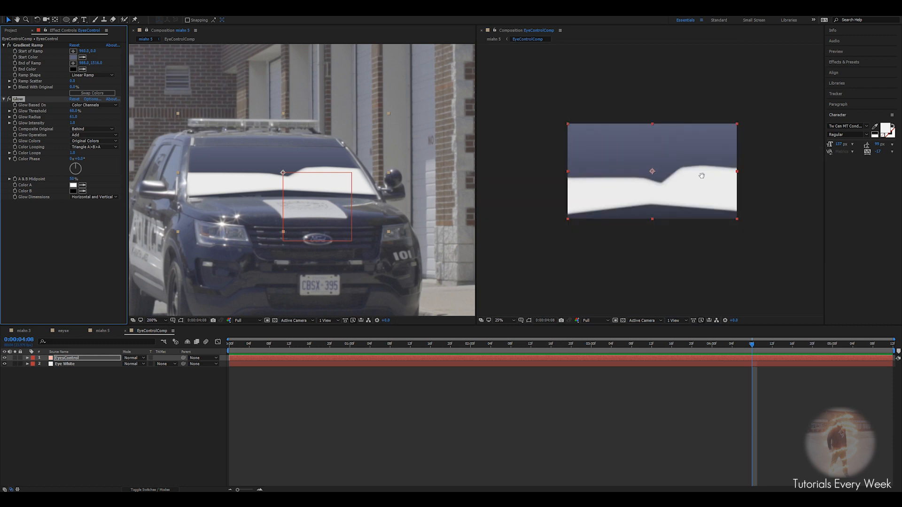
# Duplicate the Glow effect on EyesControl, give the copy a much larger Glow Radius, and save the project
pyautogui.click(34, 98)
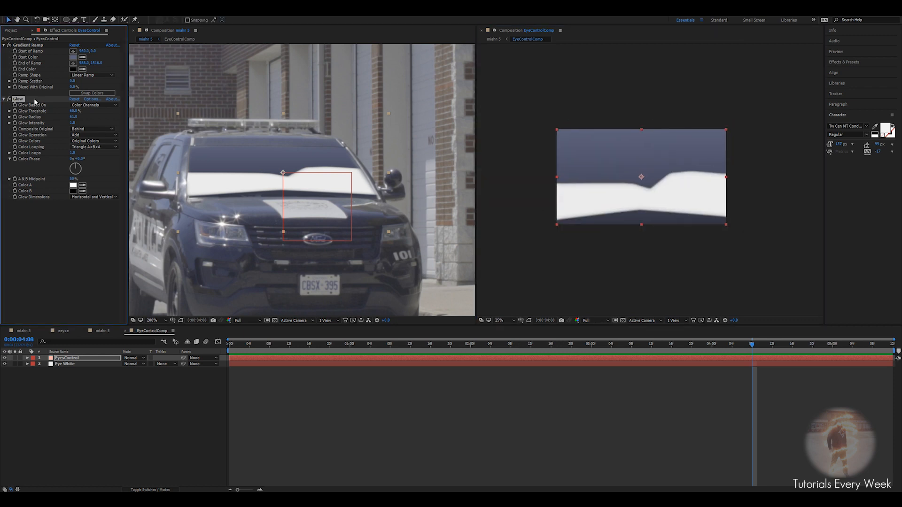
pyautogui.hotkey('ctrl', 'd')
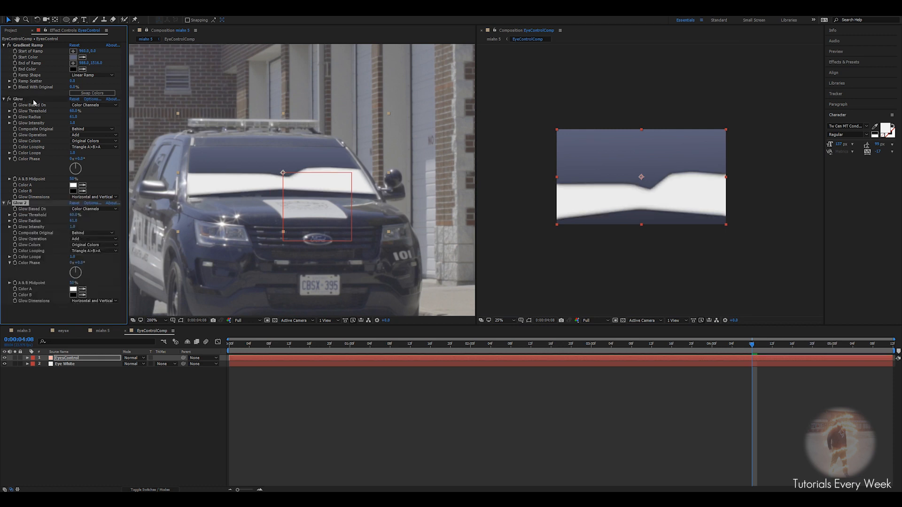
pyautogui.scroll(2, 660, 210)
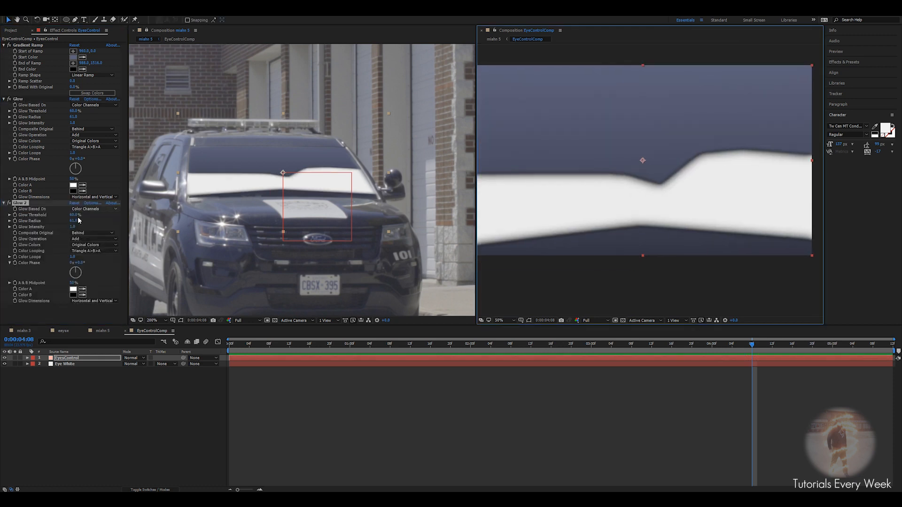
pyautogui.moveTo(74, 221); pyautogui.dragTo(121, 229)
pyautogui.scroll(-3, 615, 169)
pyautogui.scroll(3, 623, 183)
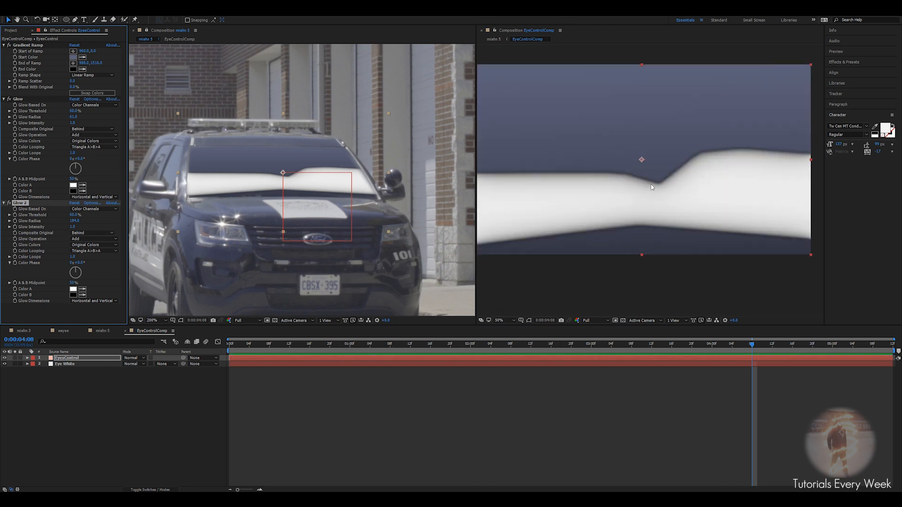
pyautogui.scroll(-1, 645, 190)
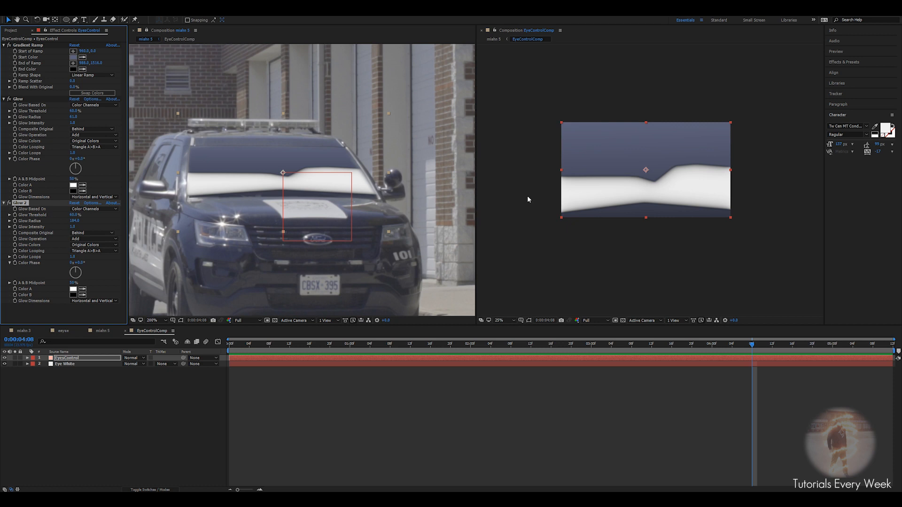
pyautogui.scroll(-1, 259, 195)
pyautogui.scroll(1, 259, 195)
pyautogui.hotkey('ctrl', 's')
# Compare the eyelid shading with the Glow 2 effect switched off and on
pyautogui.click(9, 203)
pyautogui.click(9, 204)
pyautogui.click(9, 203)
pyautogui.click(9, 203)
# Go to 0:00:01:00 and examine the eyes.jpg footage as a reference for the pupils, then close its viewer
pyautogui.moveTo(752, 349); pyautogui.dragTo(351, 348)
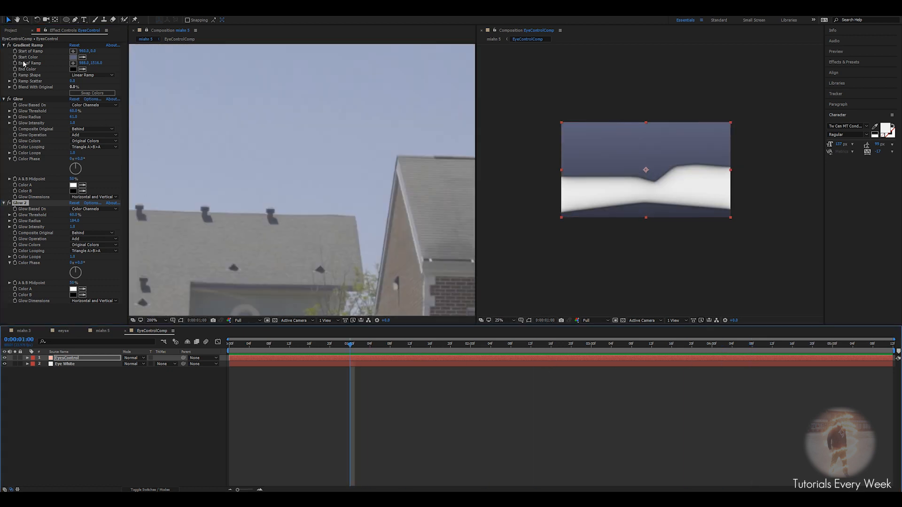
pyautogui.click(11, 31)
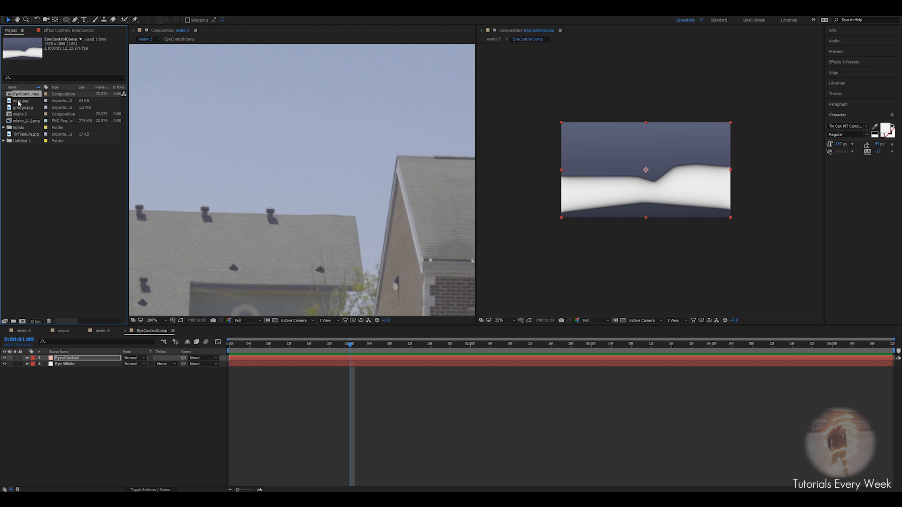
pyautogui.doubleClick(18, 102)
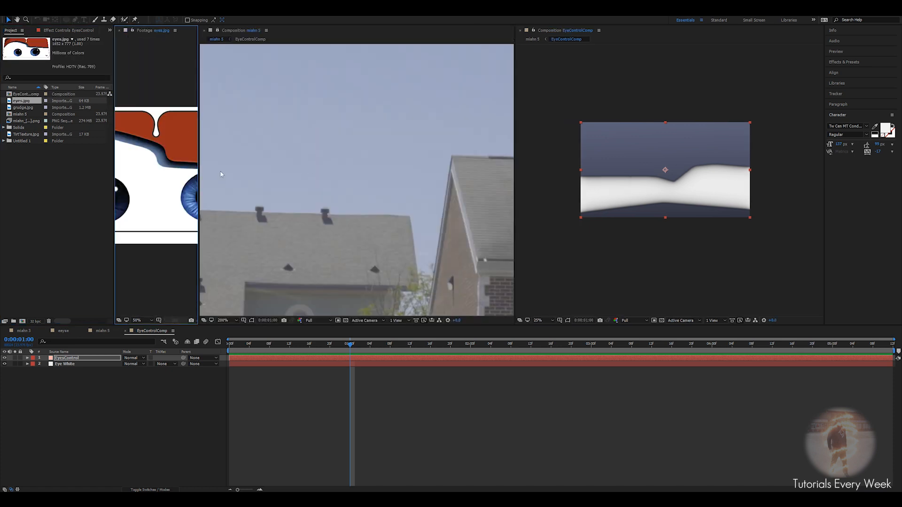
pyautogui.moveTo(153, 30); pyautogui.dragTo(632, 30)
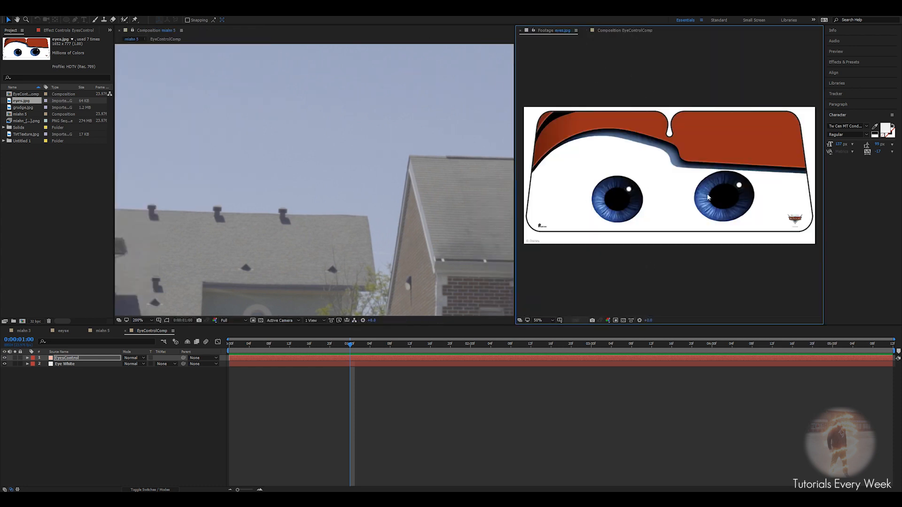
pyautogui.click(519, 31)
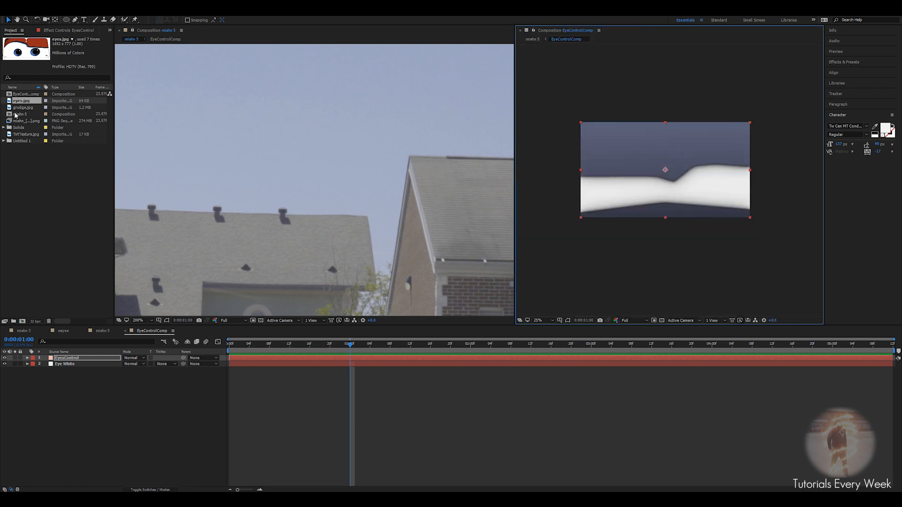
# Add eyes.jpg above EyesControl in EyeControlComp and draw an elliptical mask around the picture's left iris
pyautogui.moveTo(19, 103); pyautogui.dragTo(70, 360)
pyautogui.scroll(3, 668, 268)
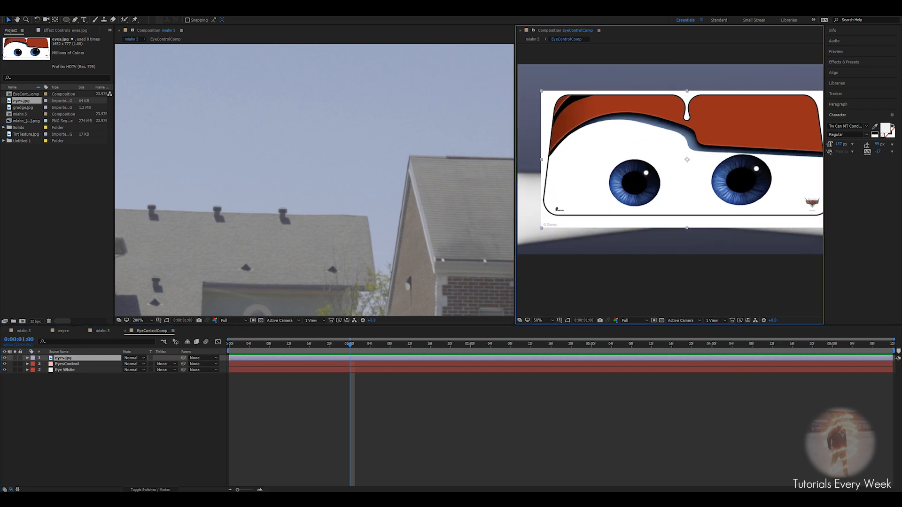
pyautogui.click(67, 21)
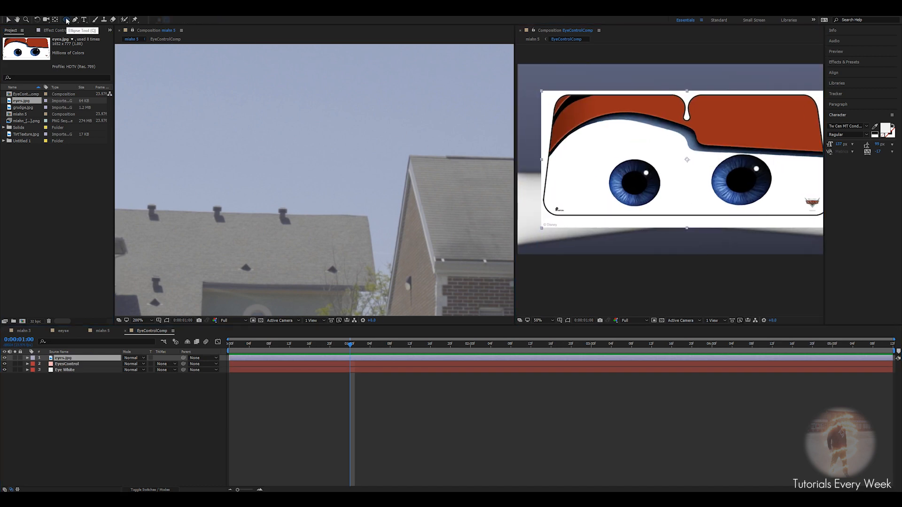
pyautogui.scroll(2, 647, 184)
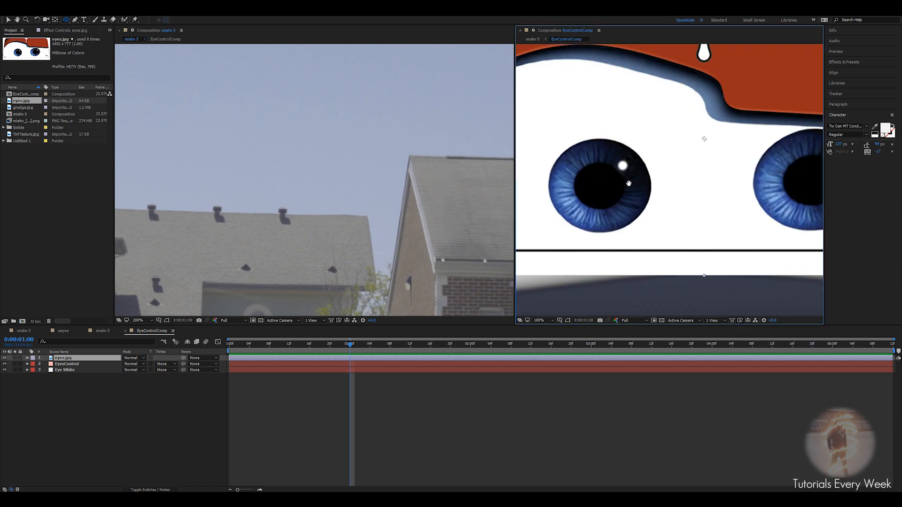
pyautogui.moveTo(515, 226); pyautogui.dragTo(360, 225)
pyautogui.moveTo(487, 124); pyautogui.dragTo(600, 232)
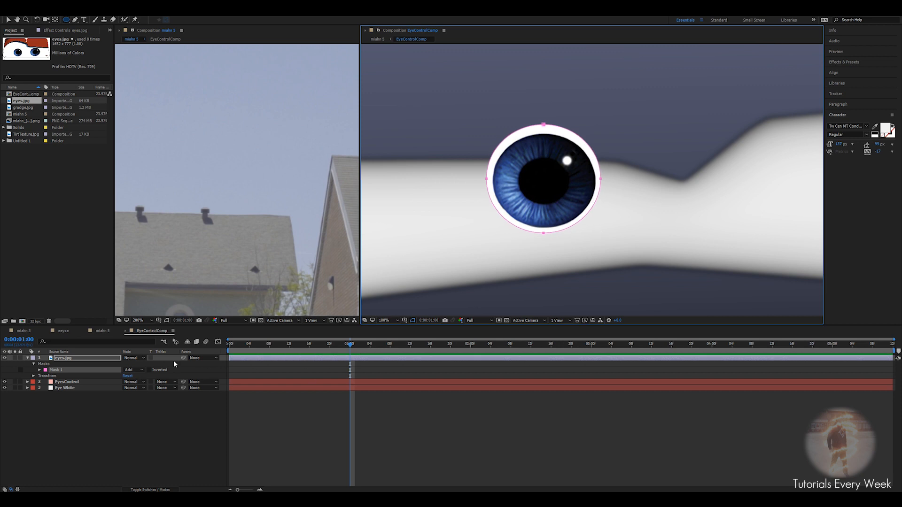
# Set the iris mask's mode to None and move its four points onto the iris's edges
pyautogui.click(133, 370)
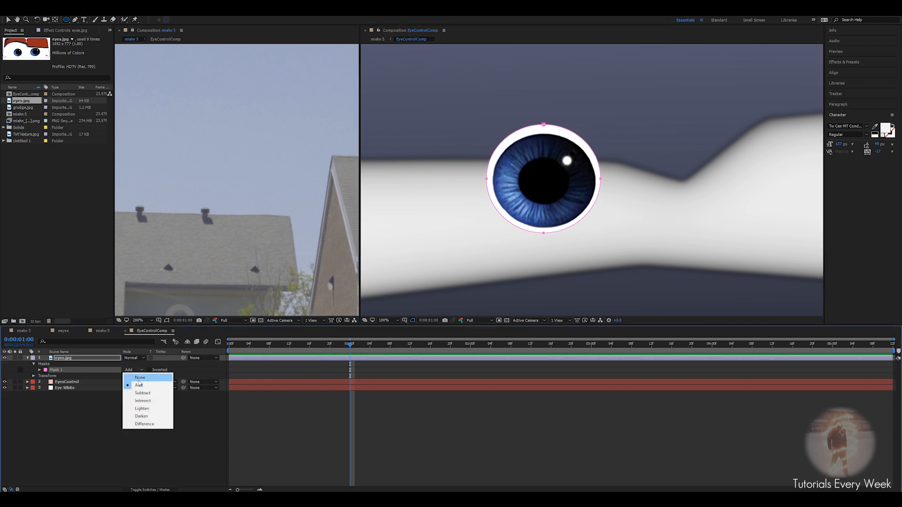
pyautogui.click(134, 377)
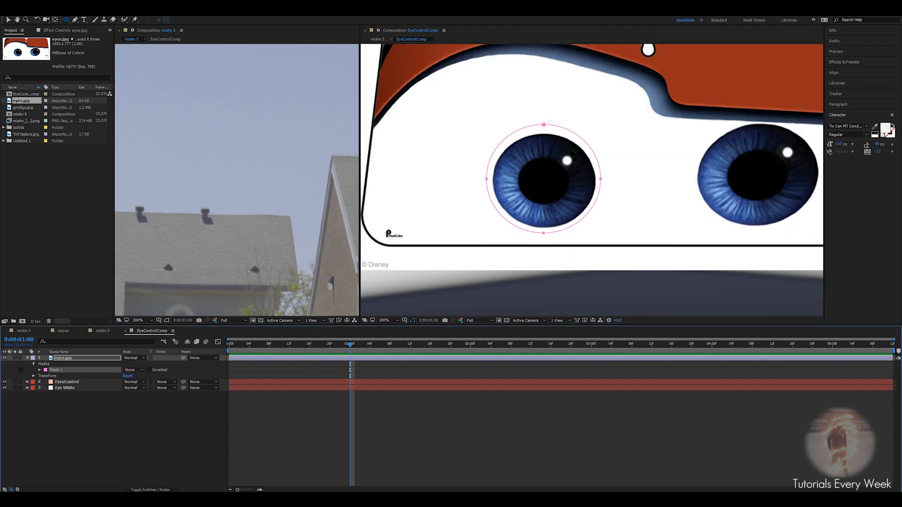
pyautogui.press('v')
pyautogui.moveTo(543, 126); pyautogui.dragTo(545, 135)
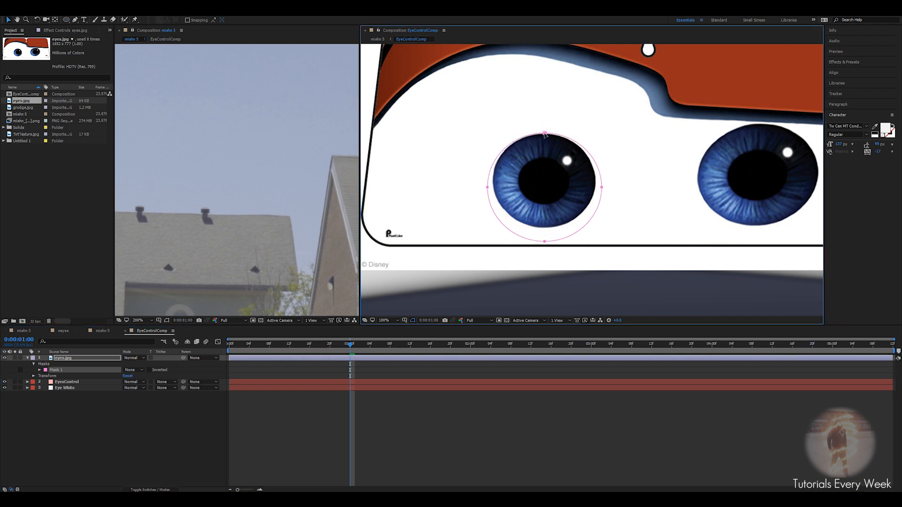
pyautogui.scroll(2, 576, 188)
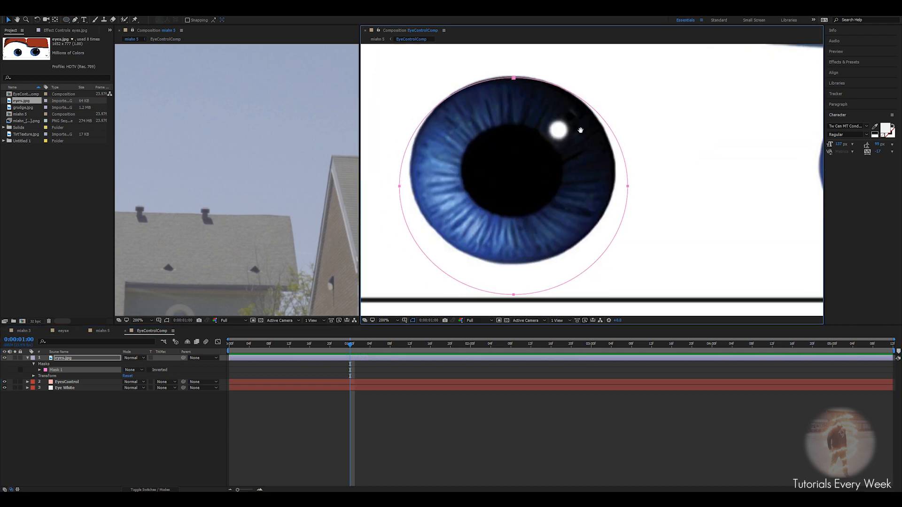
pyautogui.moveTo(628, 188); pyautogui.dragTo(616, 177)
pyautogui.moveTo(513, 296); pyautogui.dragTo(518, 264)
pyautogui.moveTo(399, 188); pyautogui.dragTo(412, 171)
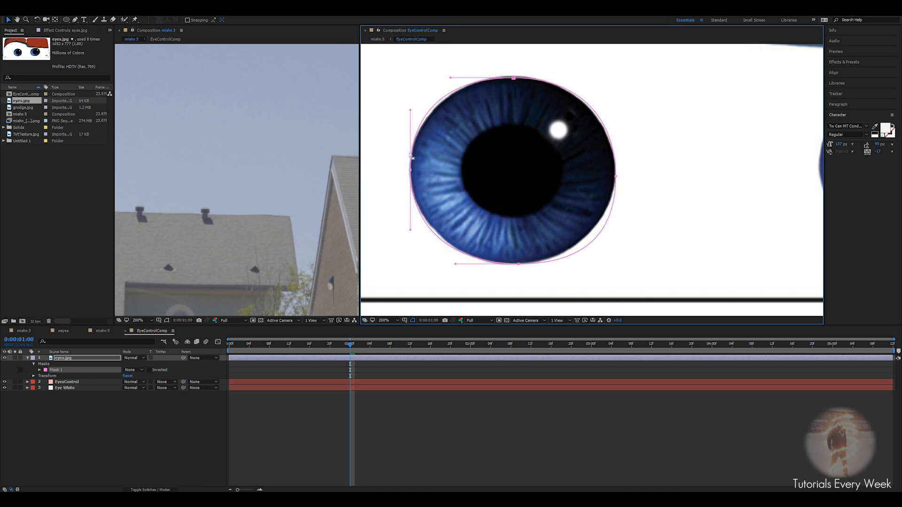
# Adjust the mask points' curve handles so the path closely follows the iris outline
pyautogui.moveTo(411, 111); pyautogui.dragTo(410, 121)
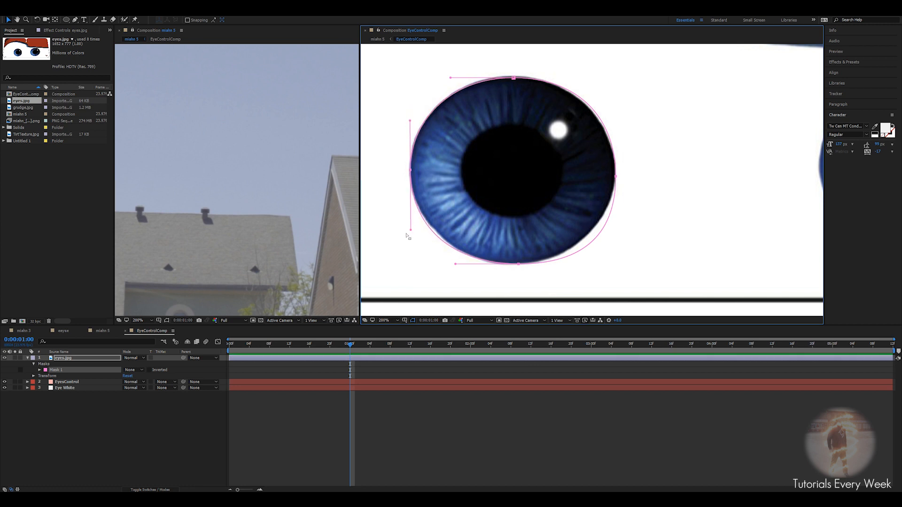
pyautogui.moveTo(411, 230); pyautogui.dragTo(410, 223)
pyautogui.click(519, 265)
pyautogui.moveTo(582, 264); pyautogui.dragTo(556, 264)
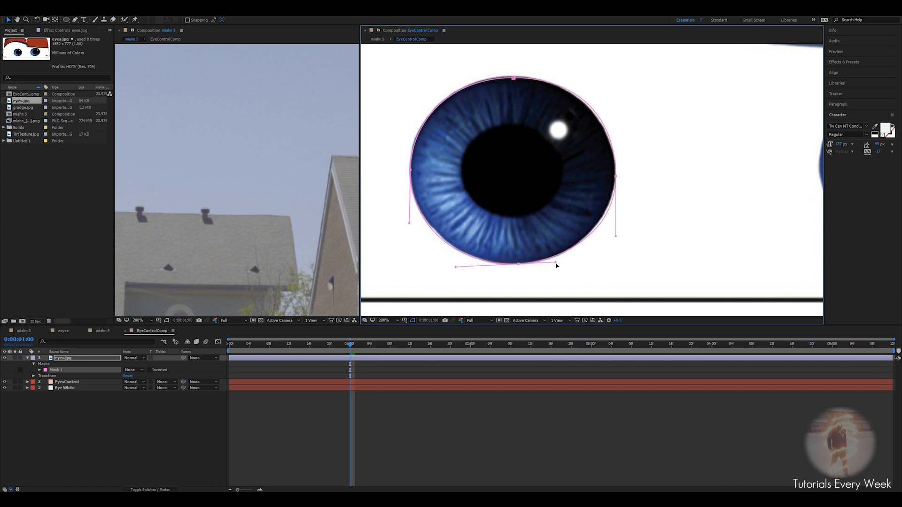
pyautogui.moveTo(616, 236); pyautogui.dragTo(616, 231)
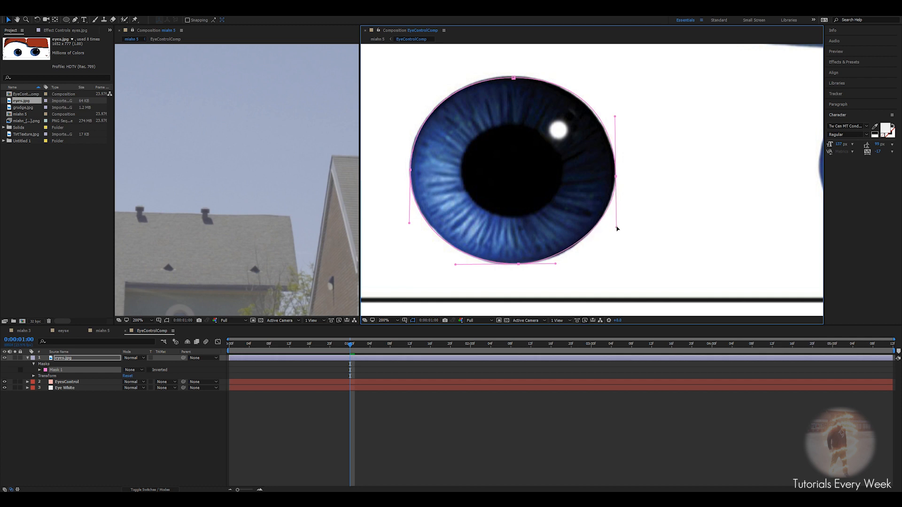
pyautogui.moveTo(616, 177); pyautogui.dragTo(614, 116)
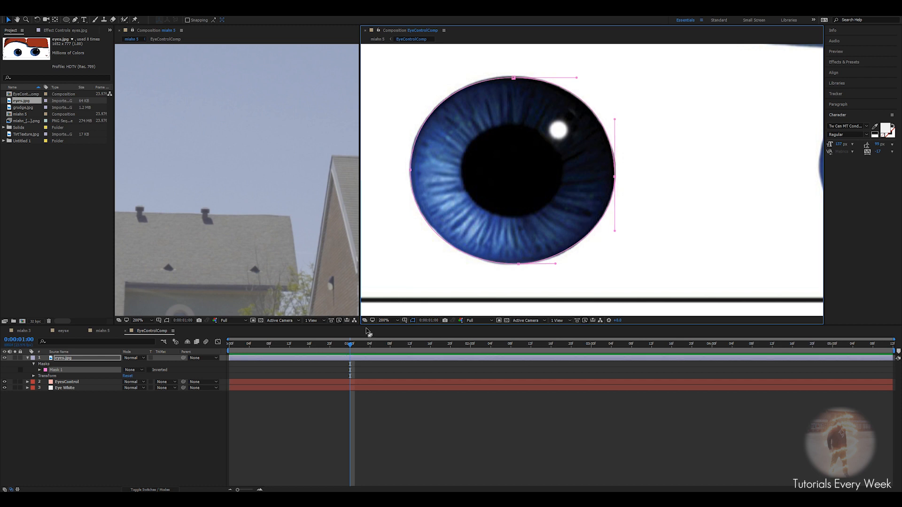
# Rename the masked eyes.jpg layer as Left Eye
pyautogui.click(67, 359)
pyautogui.press('Return')
pyautogui.write('Left Eye')
pyautogui.press('Return')
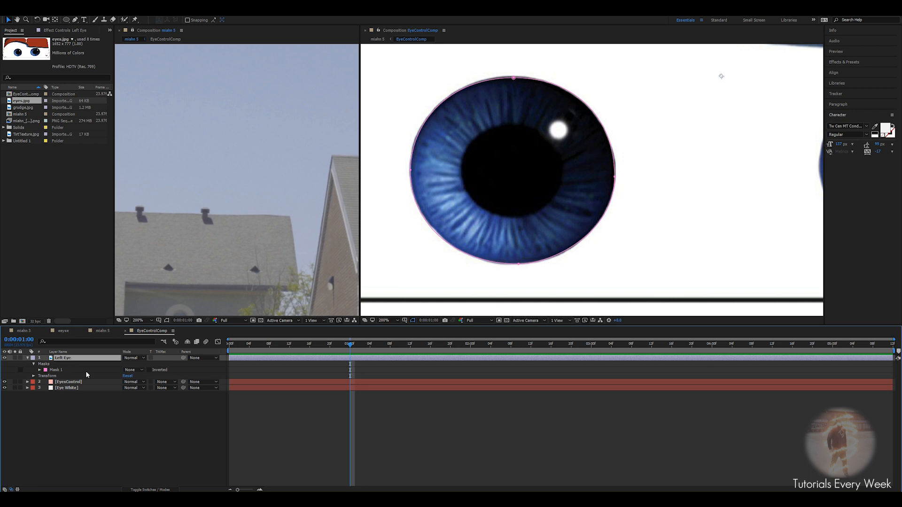
# Set the Left Eye mask's feather to 3 pixels and its mode to Add
pyautogui.press('f')
pyautogui.click(132, 370)
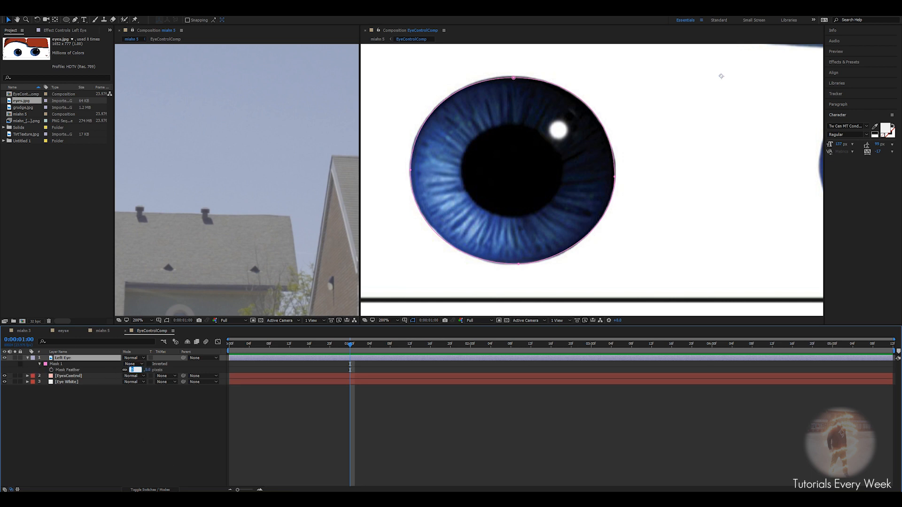
pyautogui.write('3.0,3.0')
pyautogui.press('Return')
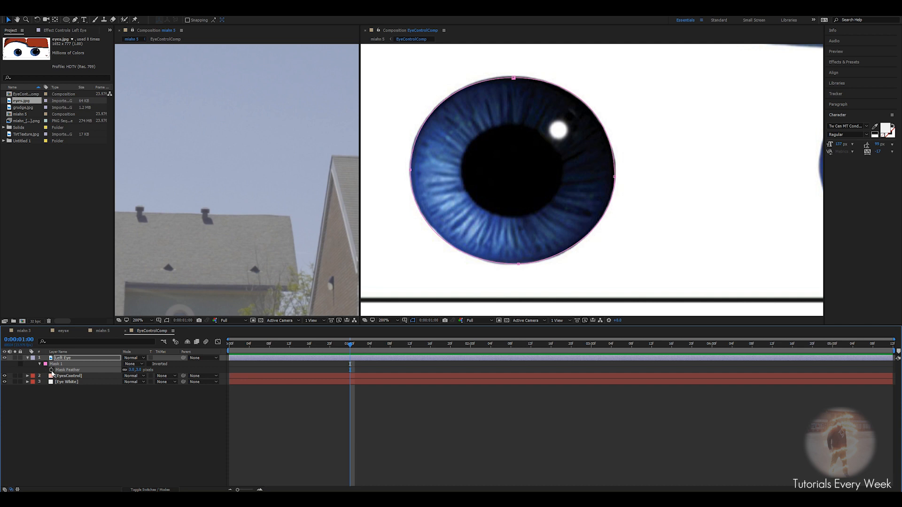
pyautogui.click(27, 359)
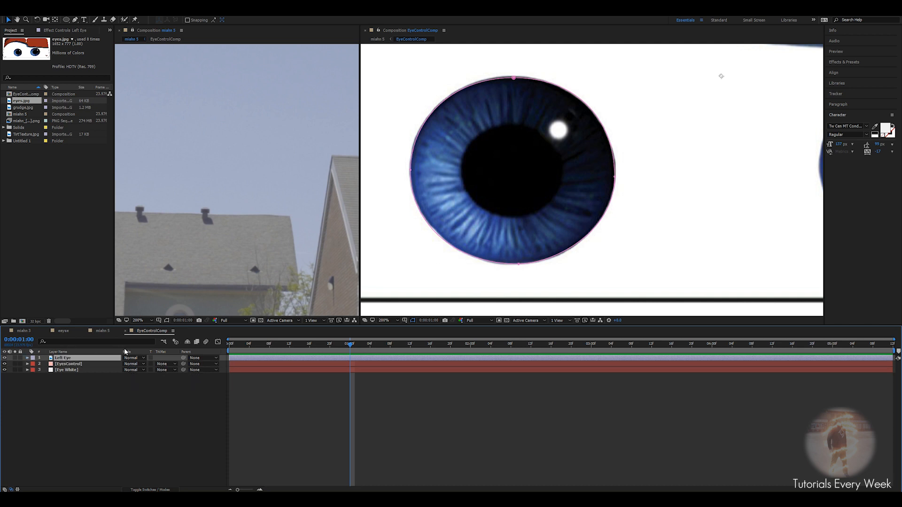
pyautogui.press('m')
pyautogui.click(131, 365)
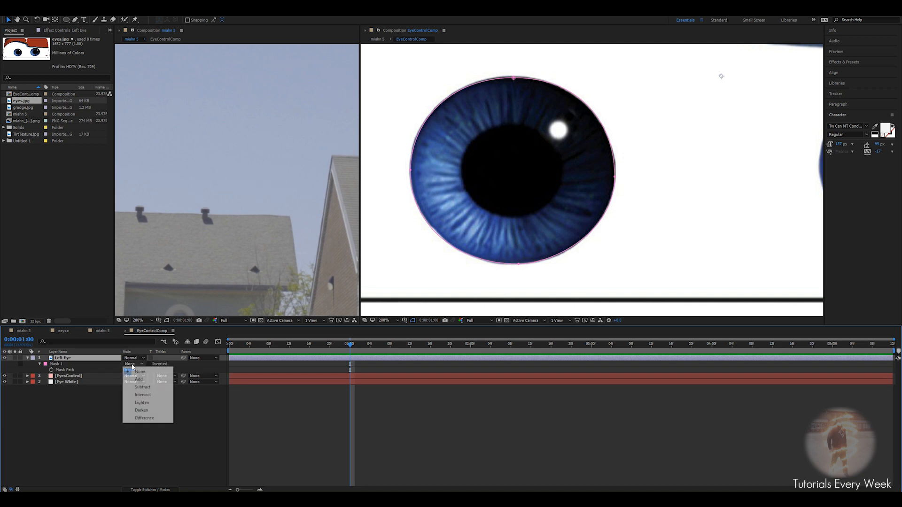
pyautogui.click(139, 380)
pyautogui.scroll(-2, 550, 213)
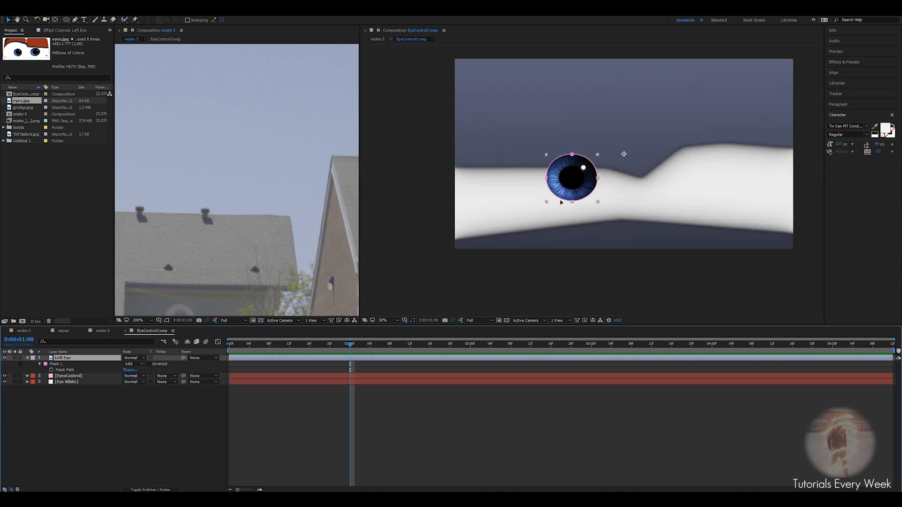
pyautogui.scroll(1, 549, 213)
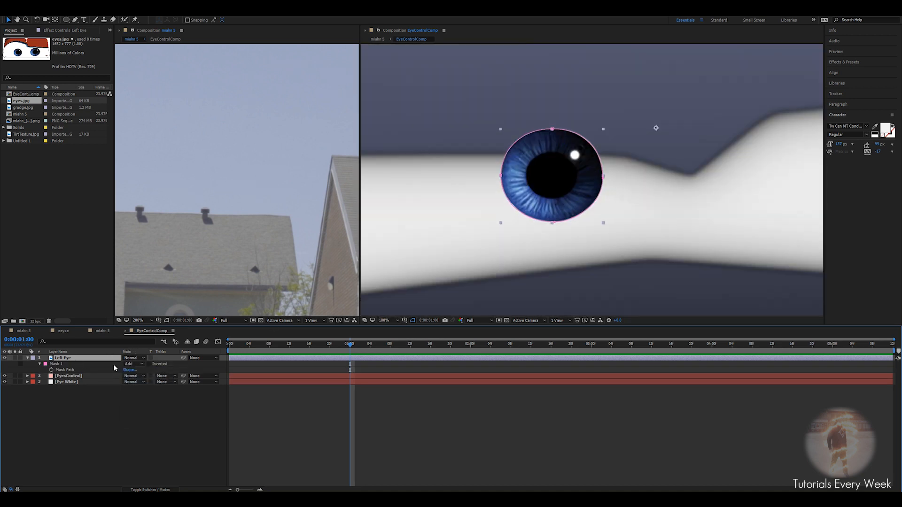
# Duplicate the Left Eye layer and name the copy Right Eye
pyautogui.hotkey('ctrl', 'd')
pyautogui.press('Return')
pyautogui.write('Right Eye')
pyautogui.press('Return')
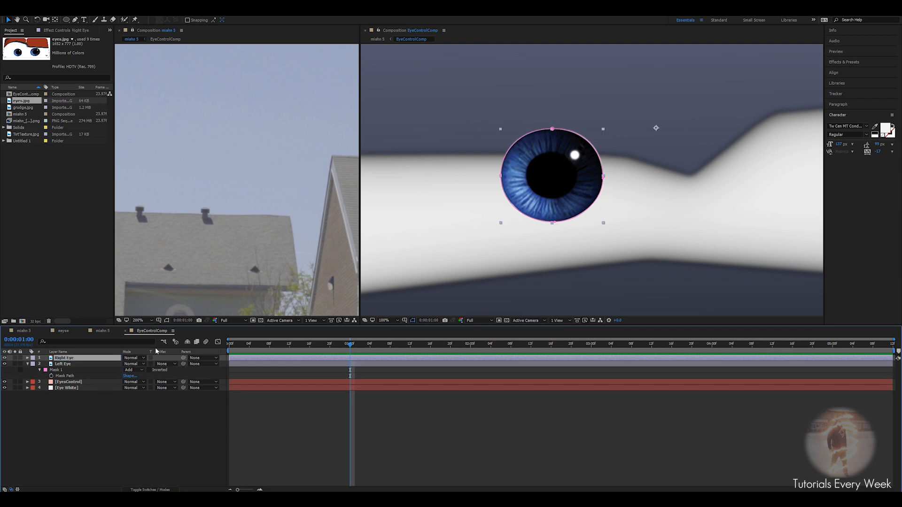
# Shift the Right Eye layer horizontally through its Position so the iris sits on the other half of the eye white
pyautogui.scroll(-2, 472, 245)
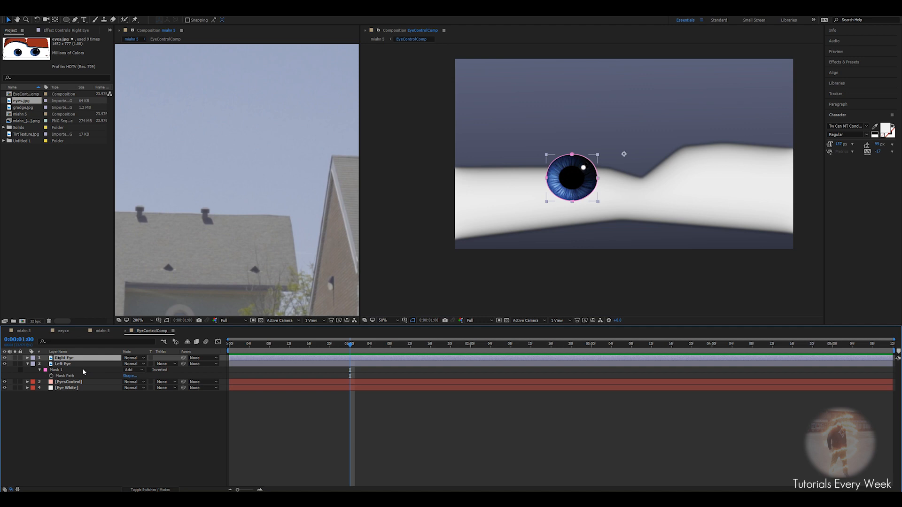
pyautogui.press('p')
pyautogui.moveTo(128, 366); pyautogui.dragTo(324, 357)
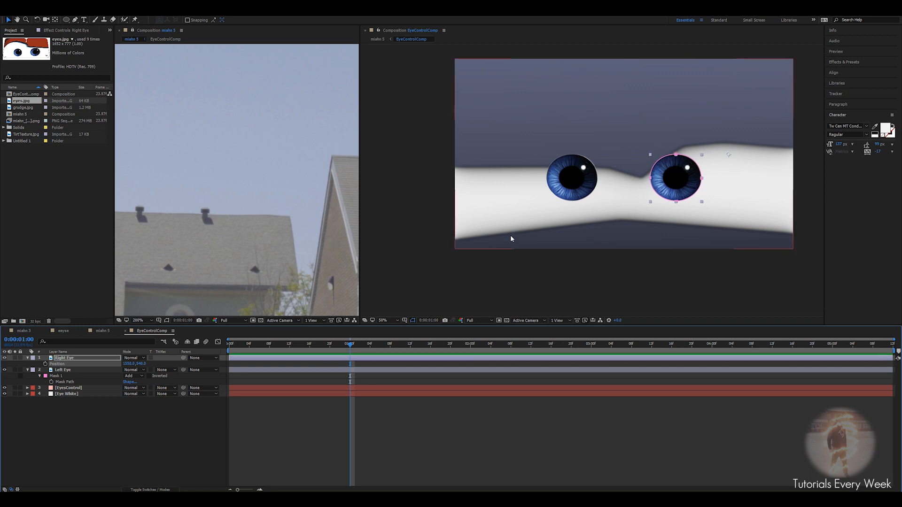
pyautogui.scroll(-4, 548, 183)
pyautogui.scroll(2, 547, 188)
pyautogui.scroll(4, 595, 200)
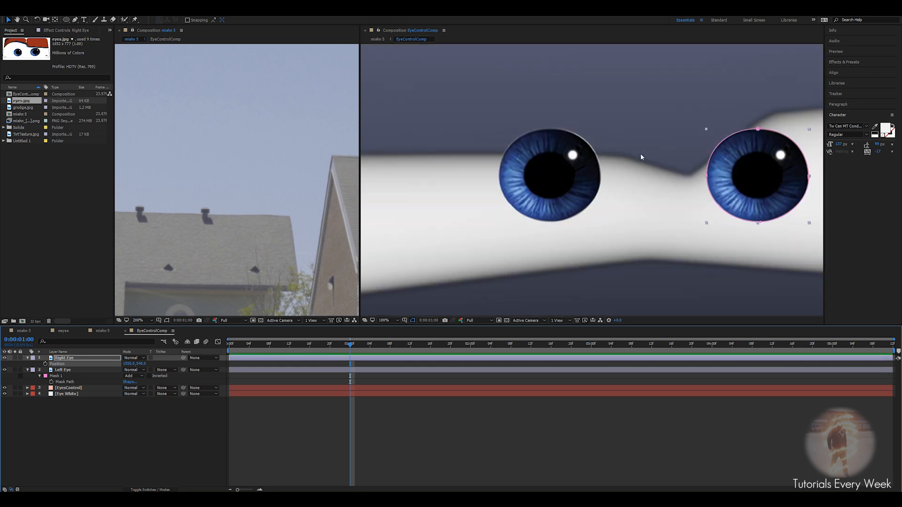
# Place the Right Eye and Left Eye layers between EyesControl and Eye White, and check the eyes on the SUV's windshield
pyautogui.keyDown('shift'); pyautogui.click(64, 370); pyautogui.keyUp('shift')
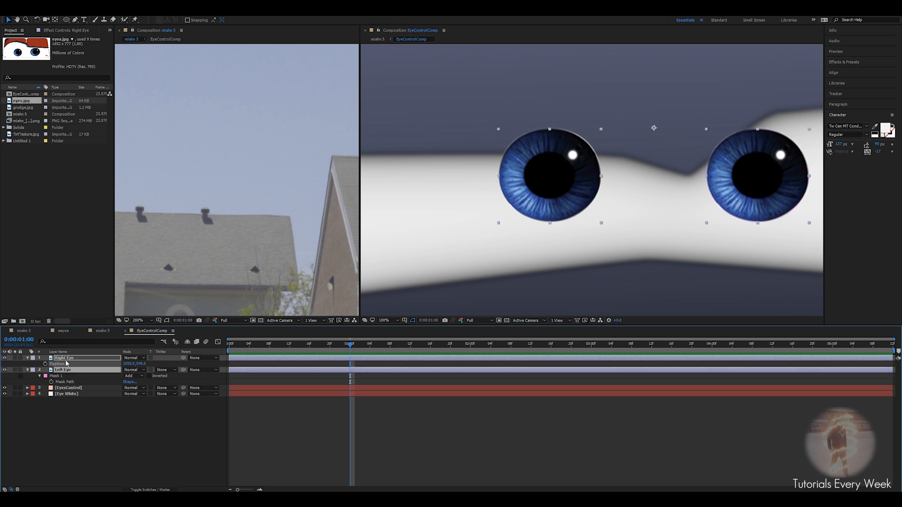
pyautogui.moveTo(64, 360); pyautogui.dragTo(78, 397)
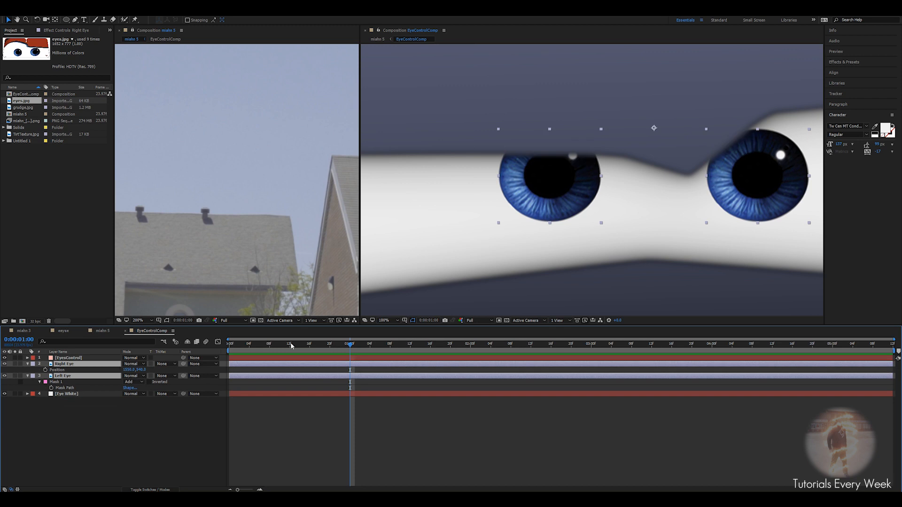
pyautogui.scroll(-4, 573, 206)
pyautogui.scroll(2, 586, 203)
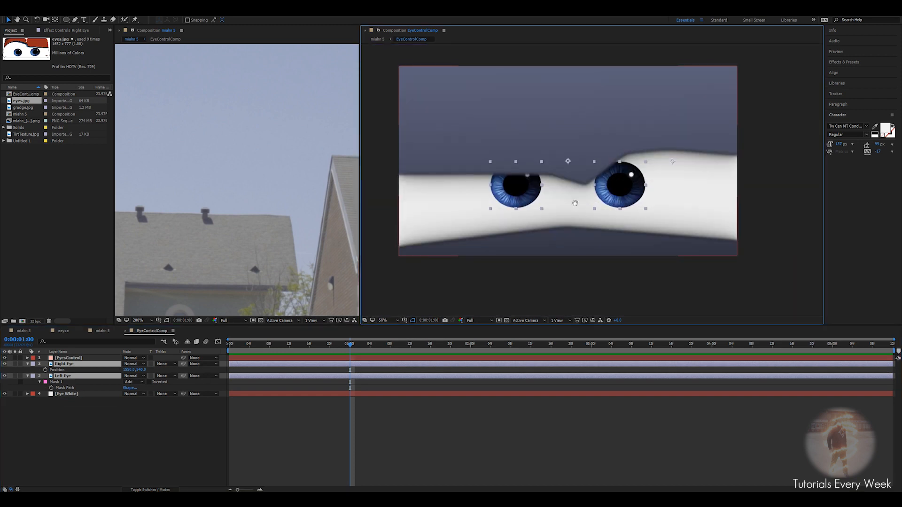
pyautogui.scroll(-4, 242, 292)
pyautogui.scroll(4, 207, 201)
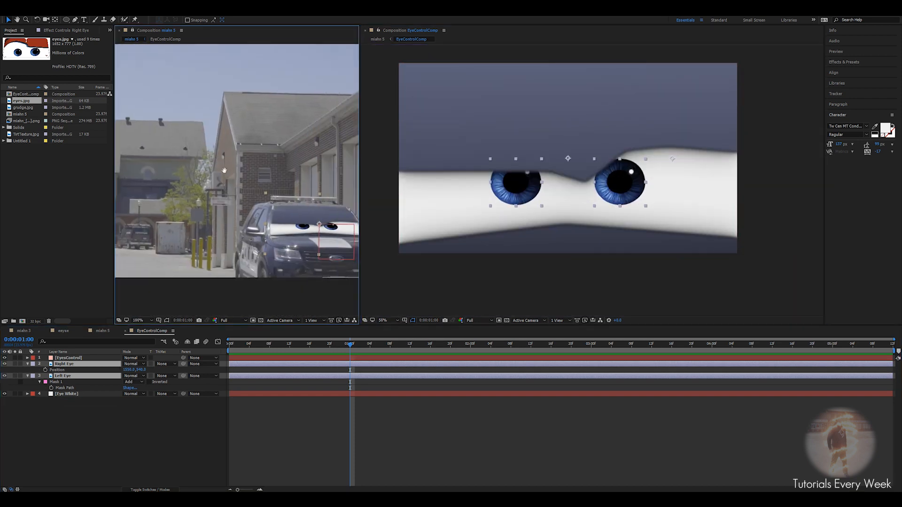
pyautogui.press('v')
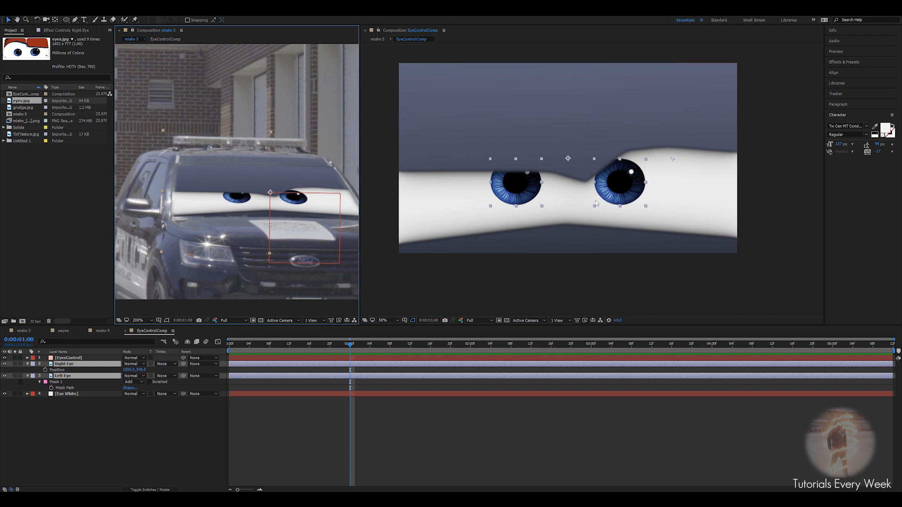
# Scale the Left Eye layer up to 124%
pyautogui.click(444, 422)
pyautogui.click(63, 376)
pyautogui.press('s')
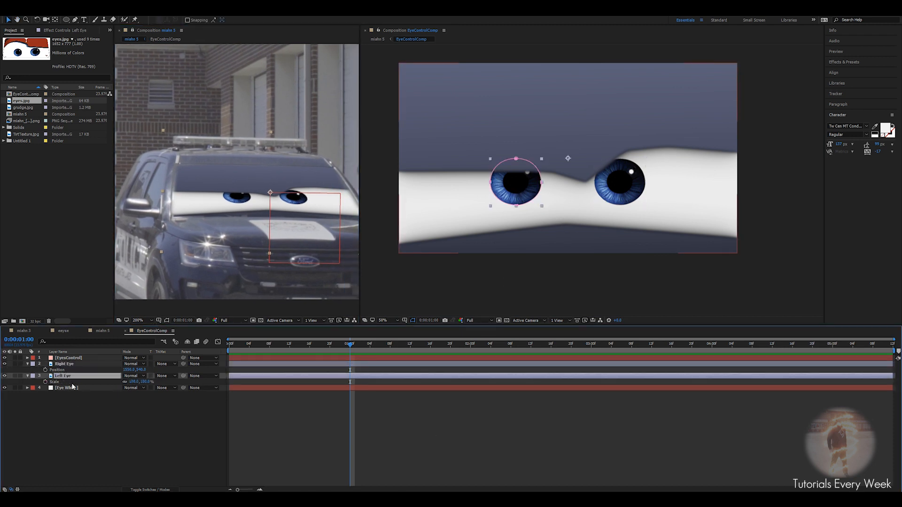
pyautogui.moveTo(133, 384); pyautogui.dragTo(140, 383)
pyautogui.click(135, 383)
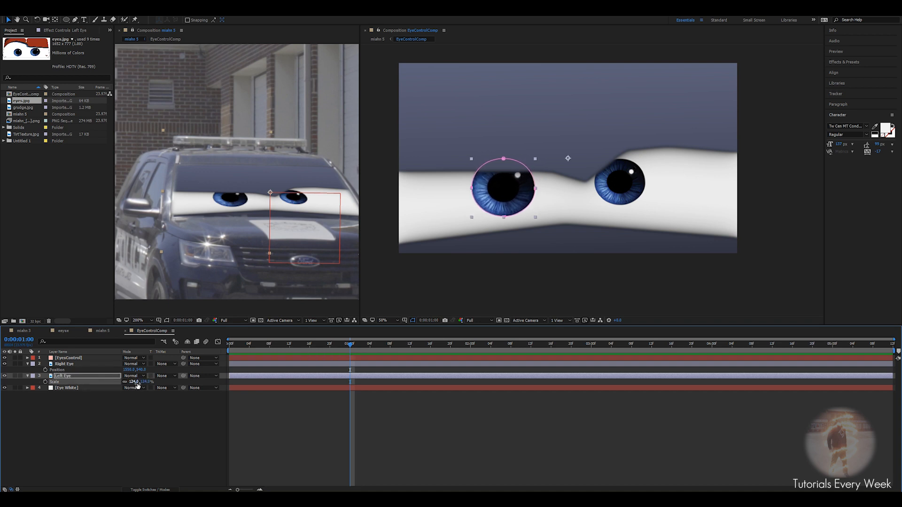
# Set the Right Eye layer's Scale to 124% to match the left iris
pyautogui.click(63, 365)
pyautogui.press('s')
pyautogui.click(132, 370)
pyautogui.write('124')
pyautogui.press('Return')
# Reposition the enlarged right iris just below its raised eyelid, and check the placement on the SUV
pyautogui.moveTo(619, 210); pyautogui.dragTo(642, 213)
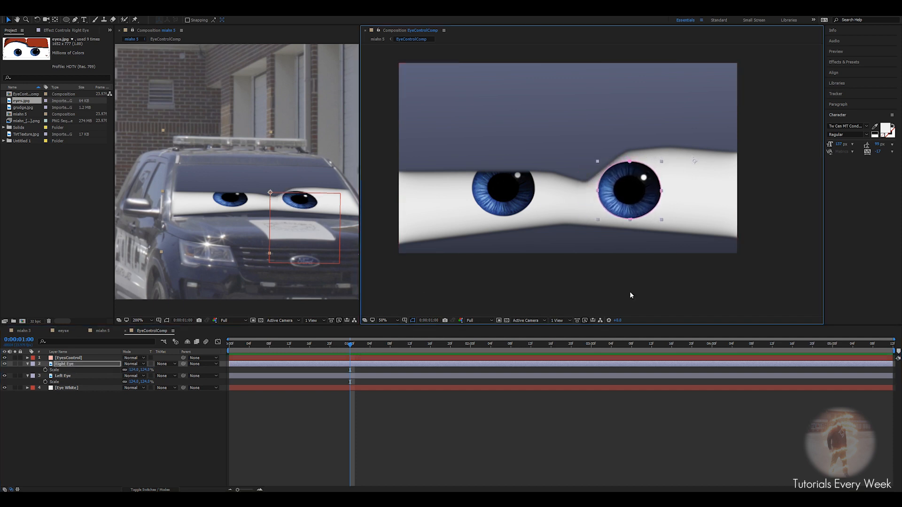
pyautogui.scroll(-1, 271, 199)
pyautogui.moveTo(637, 198); pyautogui.dragTo(635, 196)
pyautogui.scroll(-2, 272, 209)
pyautogui.scroll(2, 261, 208)
pyautogui.moveTo(258, 213); pyautogui.dragTo(241, 207)
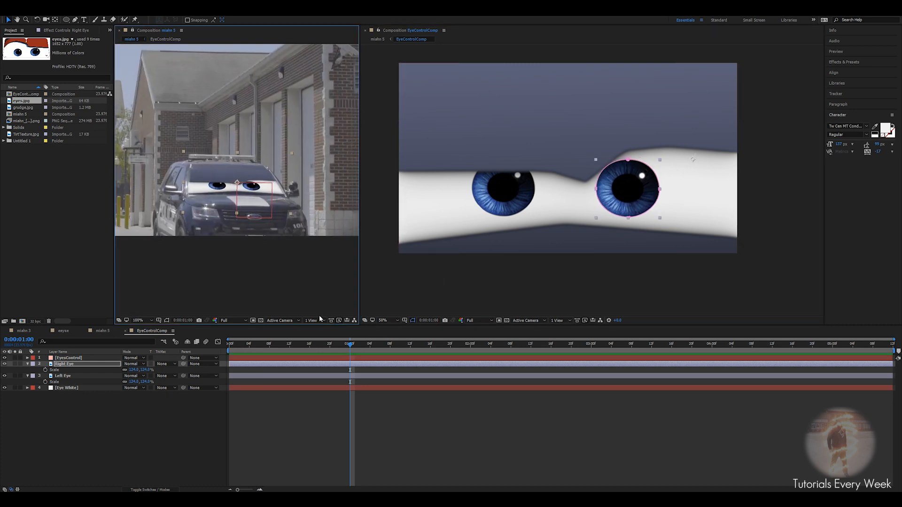
pyautogui.click(67, 365)
pyautogui.scroll(1, 216, 181)
pyautogui.moveTo(216, 182); pyautogui.dragTo(237, 182)
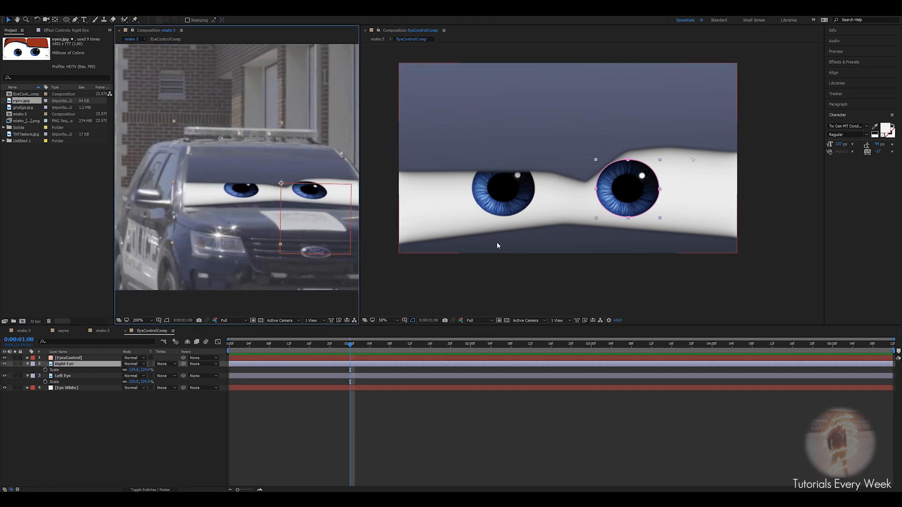
pyautogui.press('Tab')
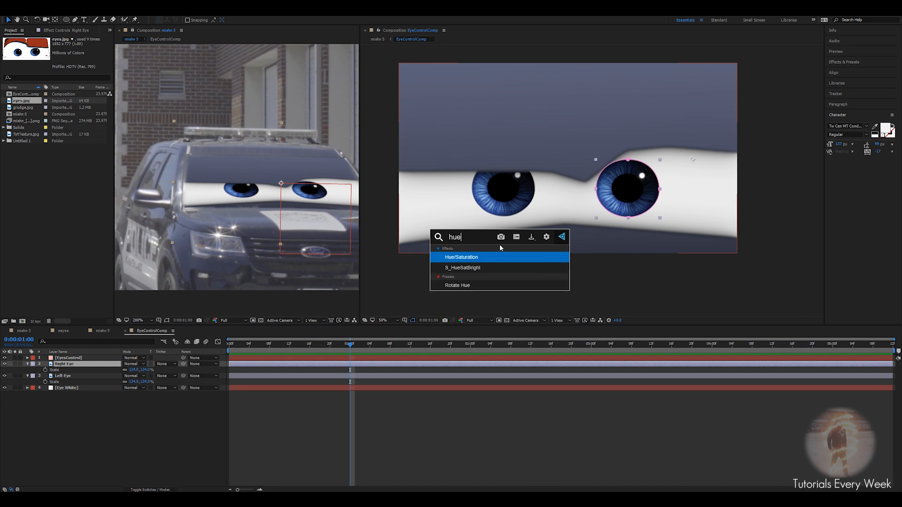
pyautogui.click(500, 248)
pyautogui.scroll(-1, 540, 202)
pyautogui.scroll(-1, 613, 218)
pyautogui.scroll(1, 563, 235)
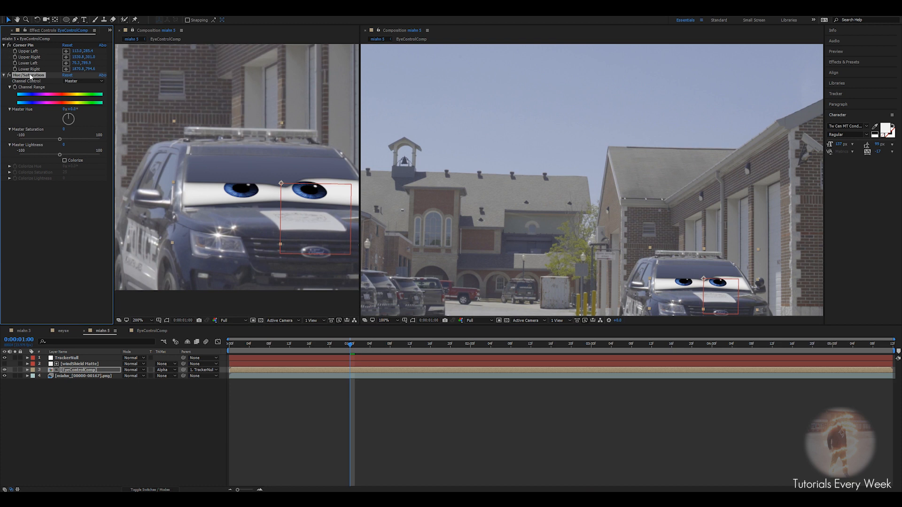
# Apply Hue/Saturation to the Right Eye layer in EyeControlComp, setting Master Saturation to -11 and slightly raising Master Lightness
pyautogui.doubleClick(69, 370)
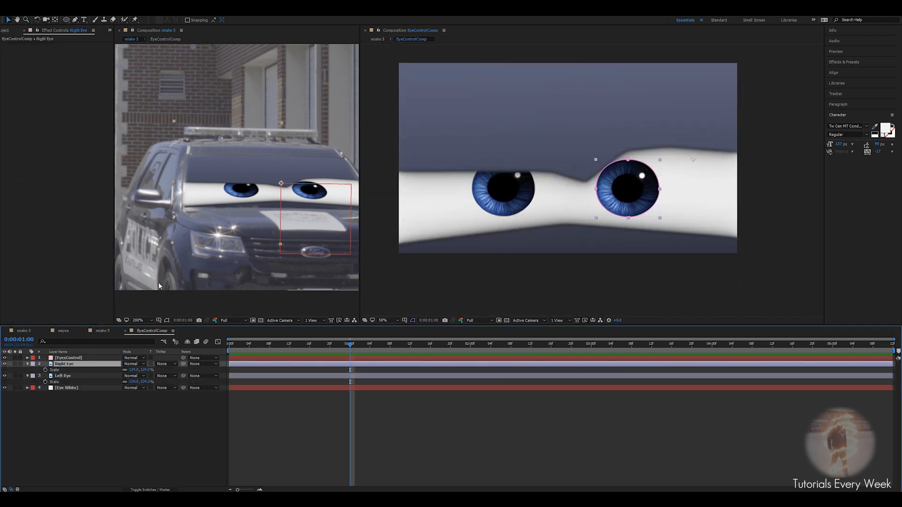
pyautogui.hotkey('ctrl', 'space')
pyautogui.write('hue')
pyautogui.press('Return')
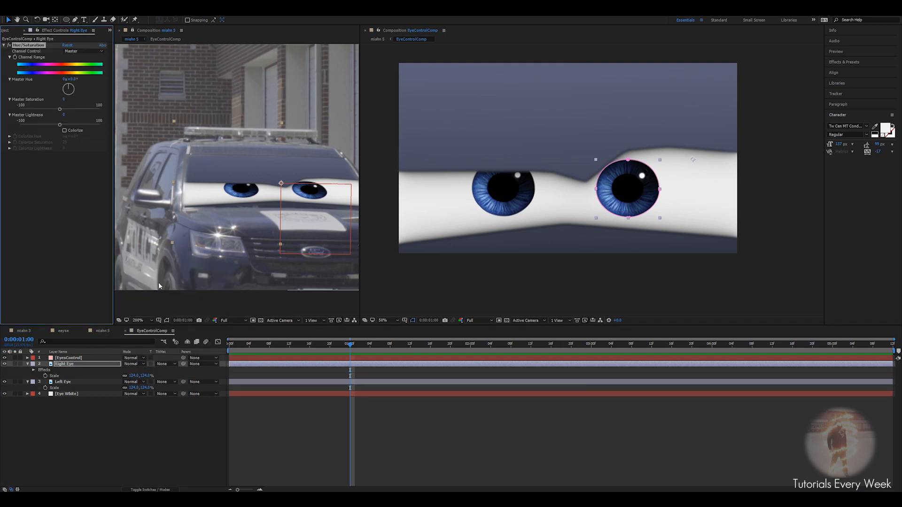
pyautogui.moveTo(59, 109)
pyautogui.mouseDown()
pyautogui.moveTo(43, 110)
pyautogui.moveTo(55, 110)
pyautogui.moveTo(62, 125)
pyautogui.mouseUp()
pyautogui.press('.')
pyautogui.moveTo(274, 200); pyautogui.dragTo(196, 191)
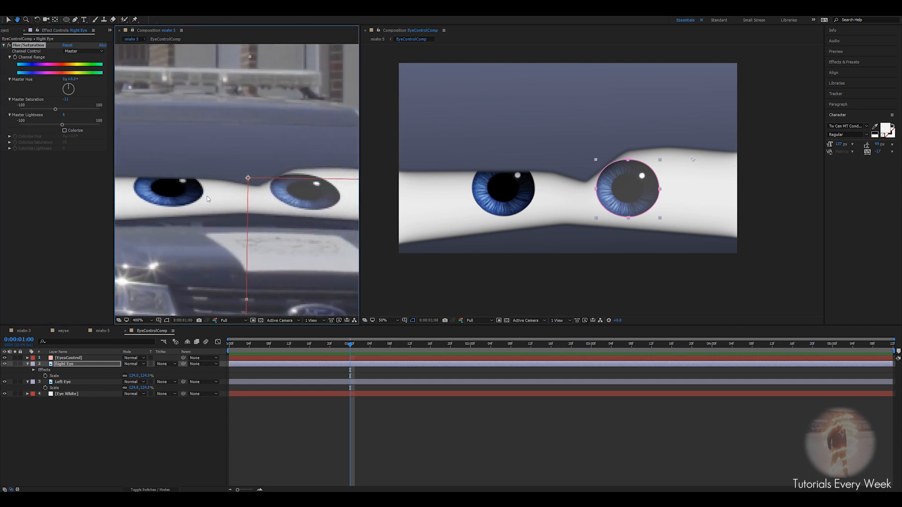
# Copy the Right Eye's Hue/Saturation effect to the Left Eye layer and check both irises on the SUV
pyautogui.click(31, 46)
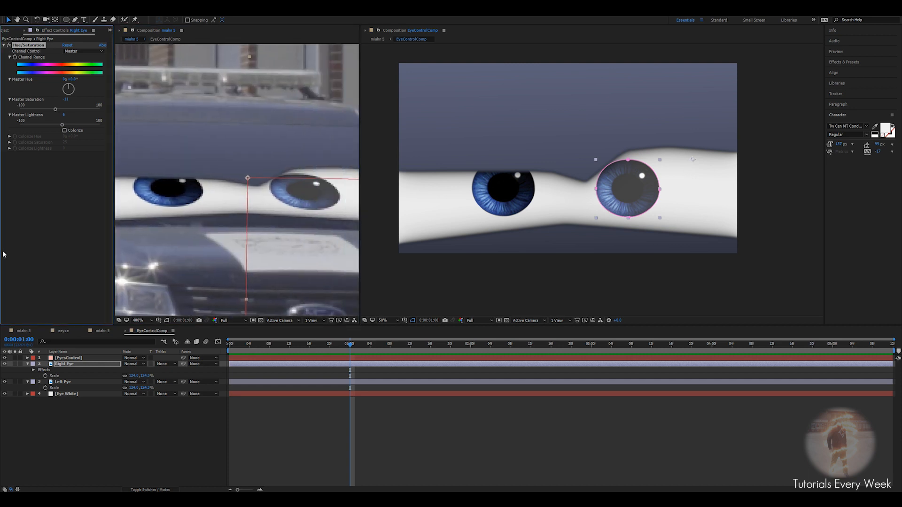
pyautogui.click(58, 381)
pyautogui.hotkey('ctrl', 'v')
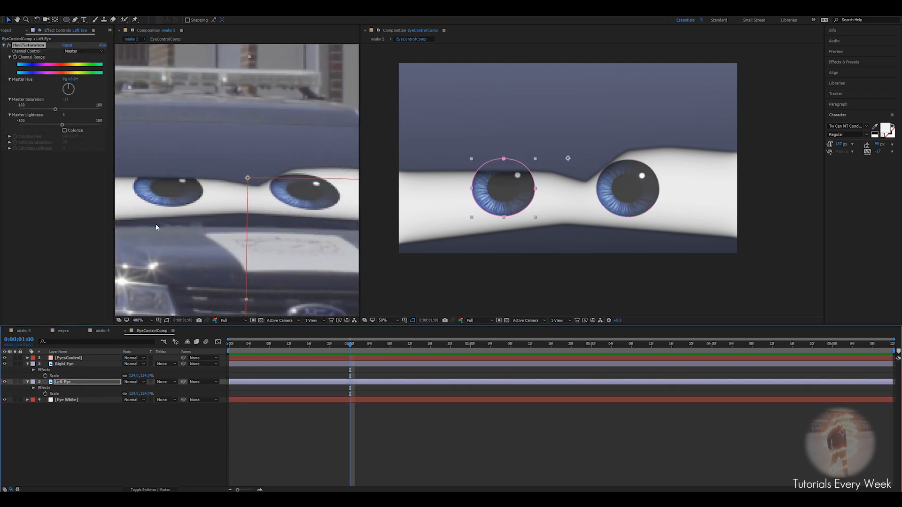
pyautogui.scroll(-3, 261, 215)
pyautogui.scroll(2, 267, 188)
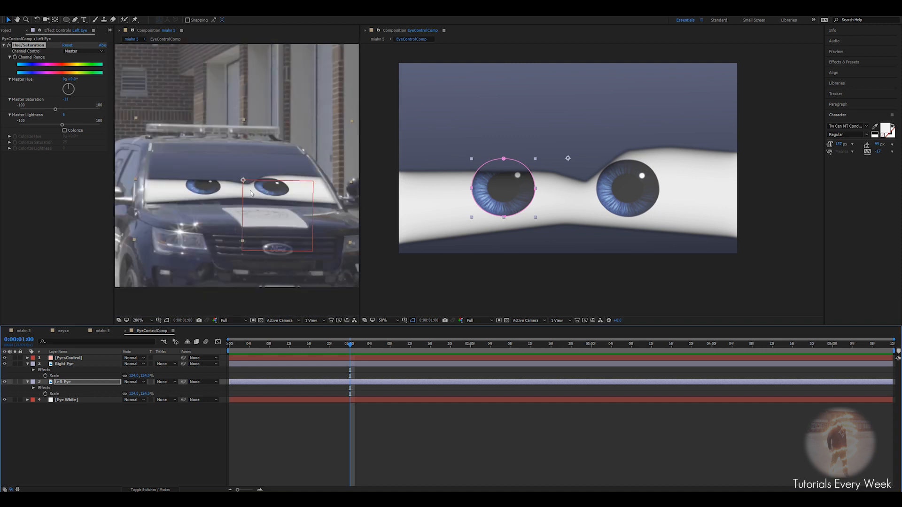
pyautogui.scroll(2, 267, 188)
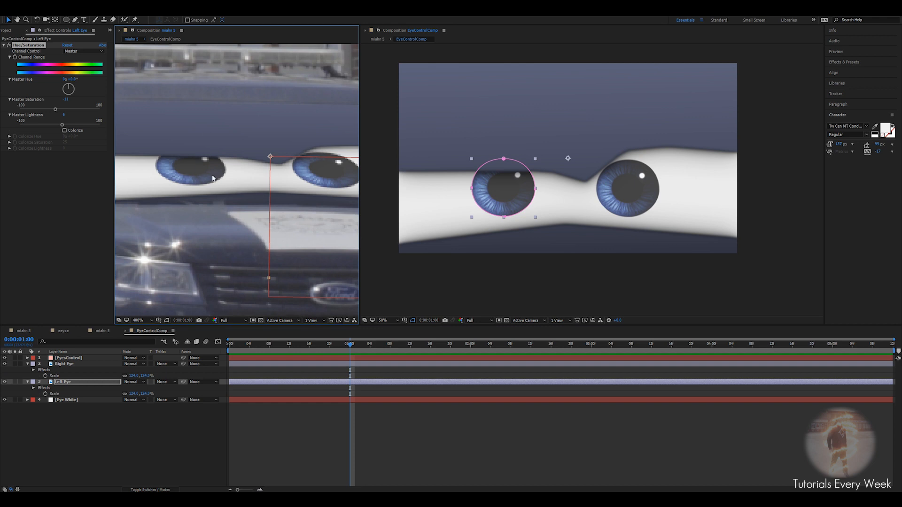
# Soften the Left Eye with a slight Fast Blur and copy the same blur to the Right Eye
pyautogui.click(55, 174)
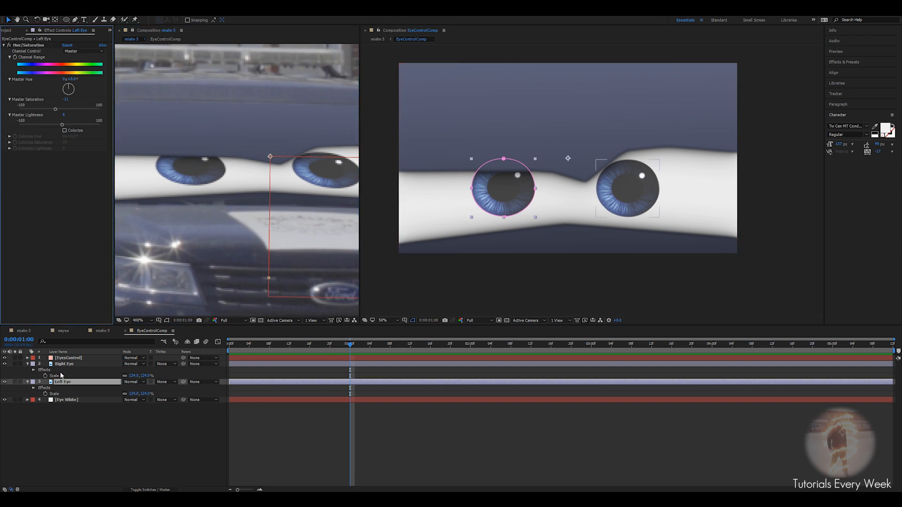
pyautogui.hotkey('ctrl', 'space')
pyautogui.write('fas')
pyautogui.press('Return')
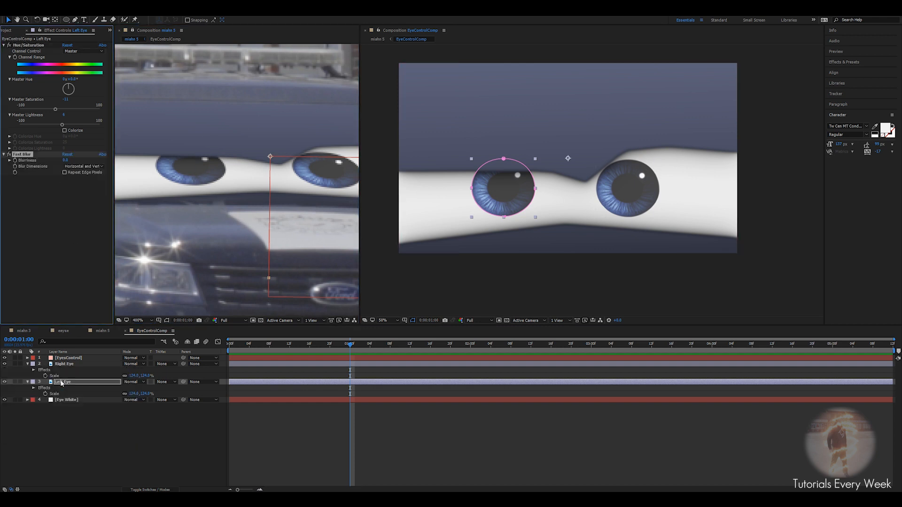
pyautogui.click(64, 160)
pyautogui.hotkey('ctrl', 'Up')
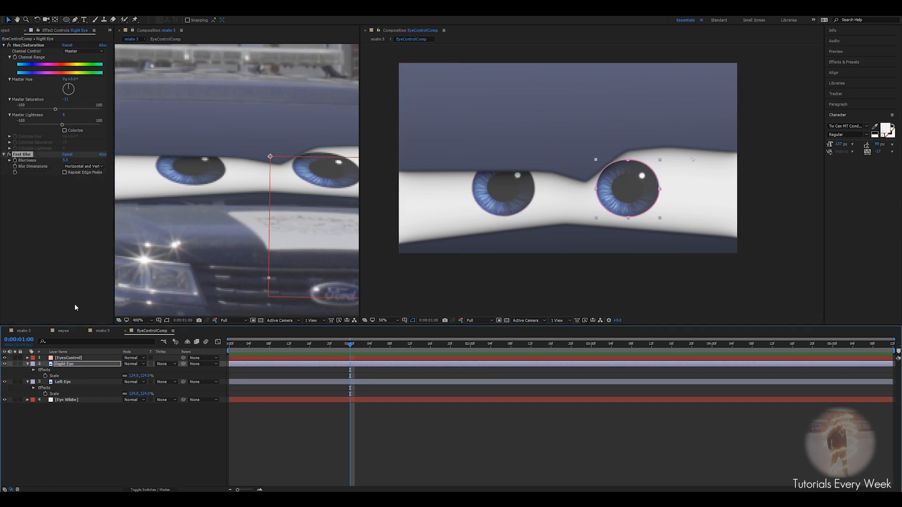
pyautogui.click(461, 463)
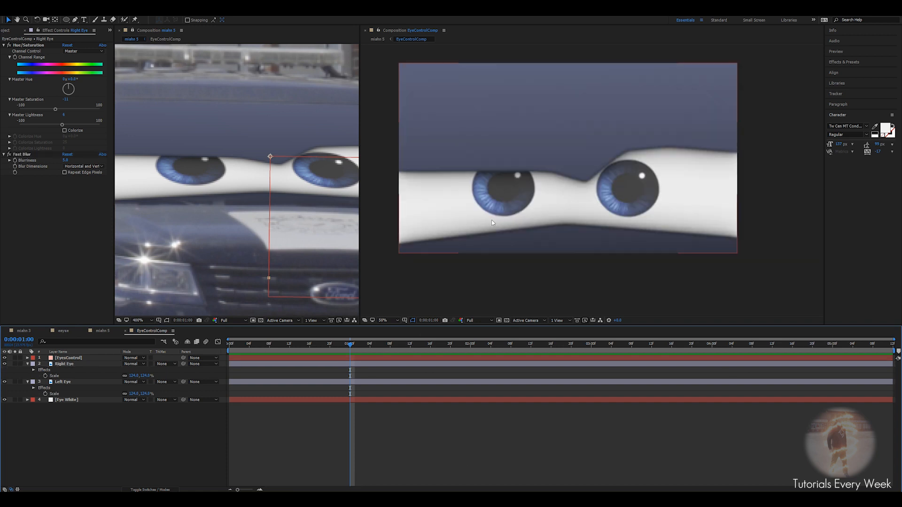
# Parent the Right Eye to the Left Eye, test their joint movement by shifting the Left Eye, and undo the shift
pyautogui.click(27, 364)
pyautogui.click(27, 370)
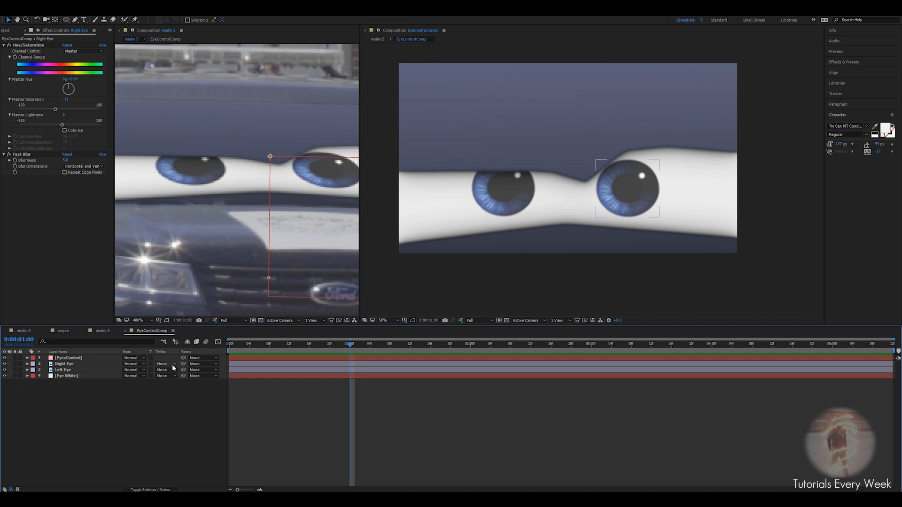
pyautogui.moveTo(184, 365); pyautogui.dragTo(69, 372)
pyautogui.click(64, 371)
pyautogui.press('p')
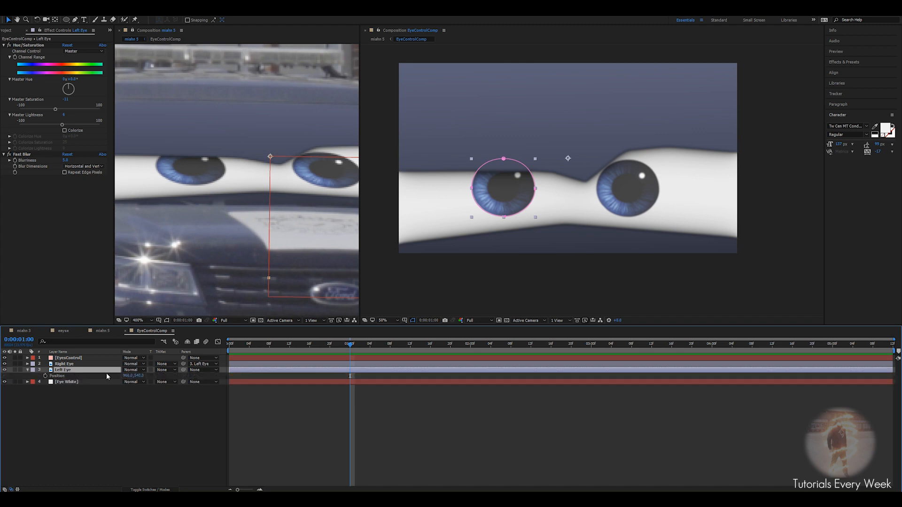
pyautogui.moveTo(126, 376); pyautogui.dragTo(240, 337)
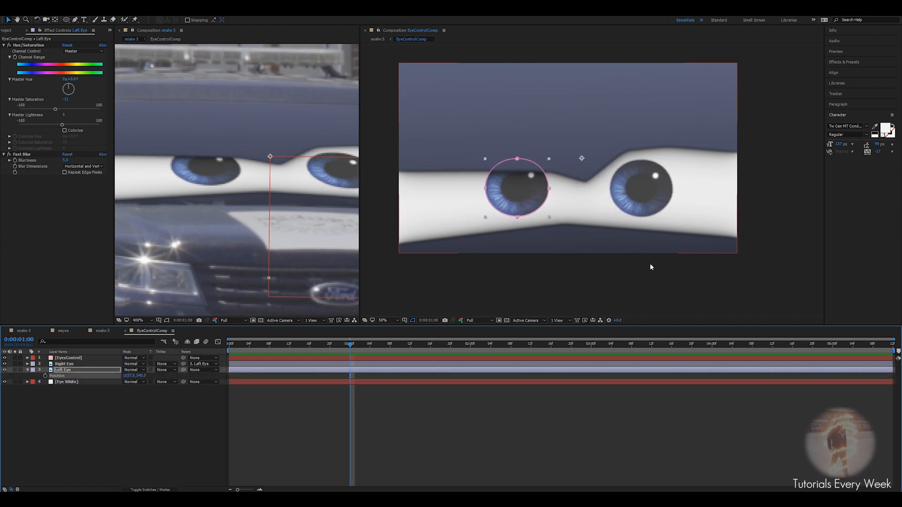
pyautogui.hotkey('ctrl', 'z')
# Create a null object in EyeControlComp and name it WiggleEyes
pyautogui.rightClick(293, 393)
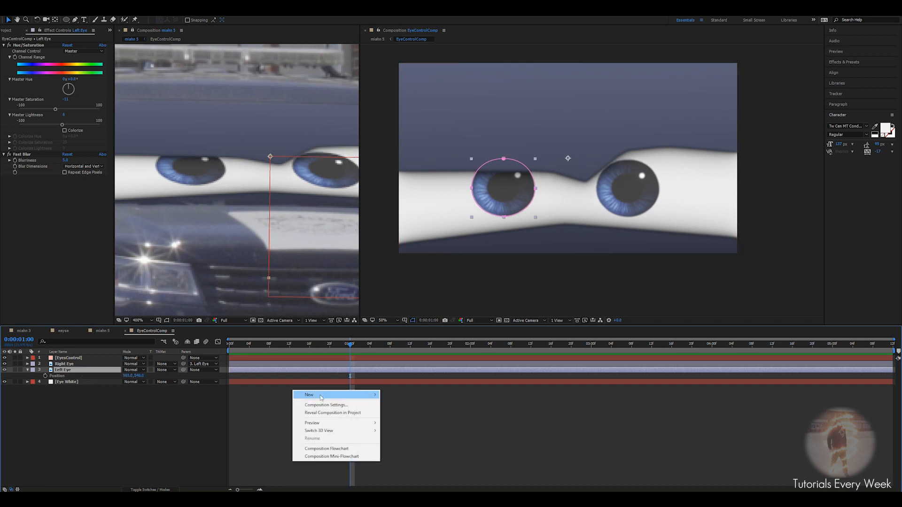
pyautogui.moveTo(321, 398)
pyautogui.click(403, 436)
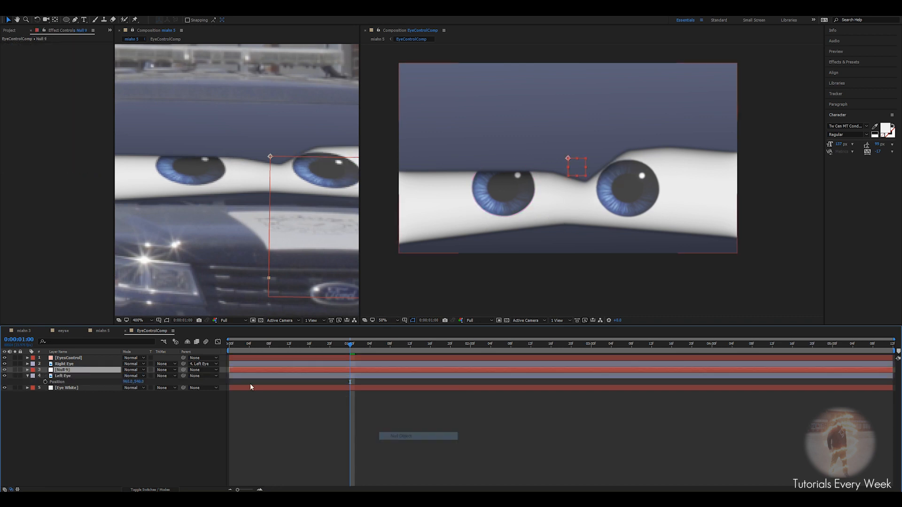
pyautogui.write('WiggleEyes')
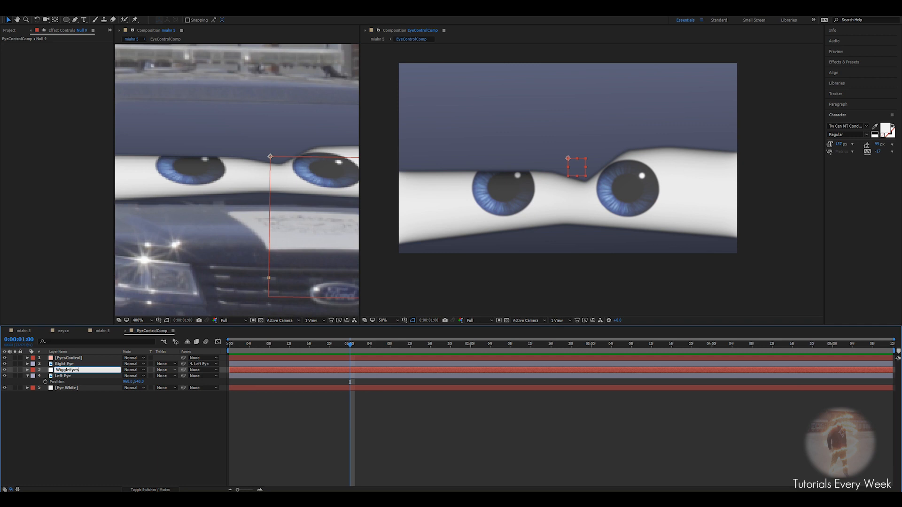
pyautogui.press('Return')
# Add the expression wiggle(4,4) to the WiggleEyes null's Position
pyautogui.press('p')
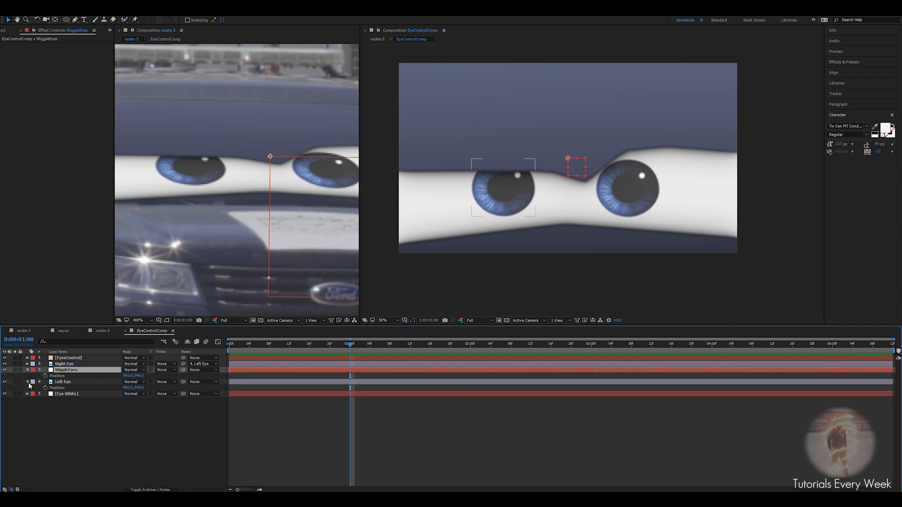
pyautogui.keyDown('alt'); pyautogui.click(46, 378); pyautogui.keyUp('alt')
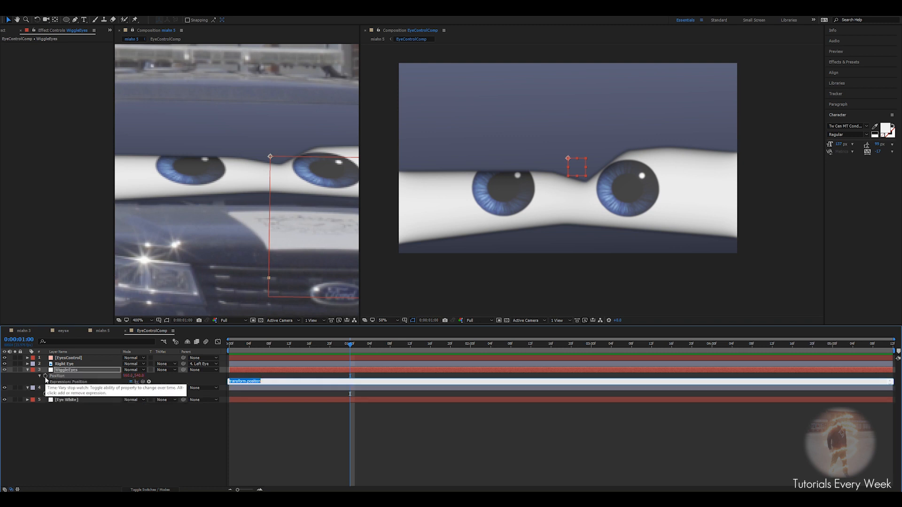
pyautogui.write('wiggle(4,4')
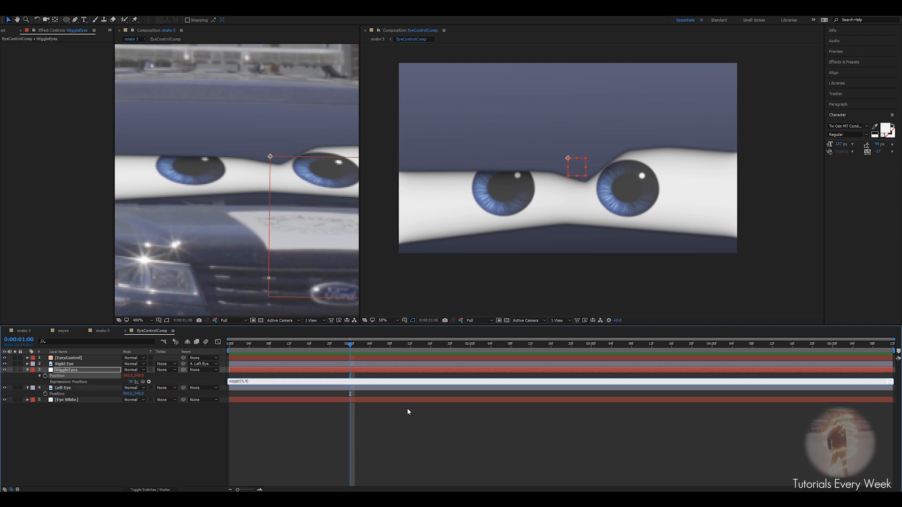
pyautogui.click(381, 415)
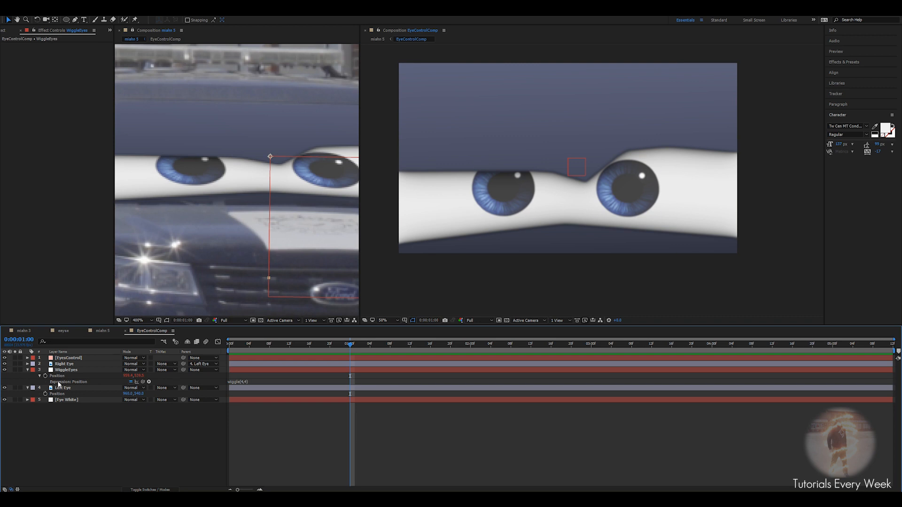
# Move WiggleEyes below Eye White in the layer stack and parent the Left Eye to it
pyautogui.moveTo(64, 371); pyautogui.dragTo(68, 421)
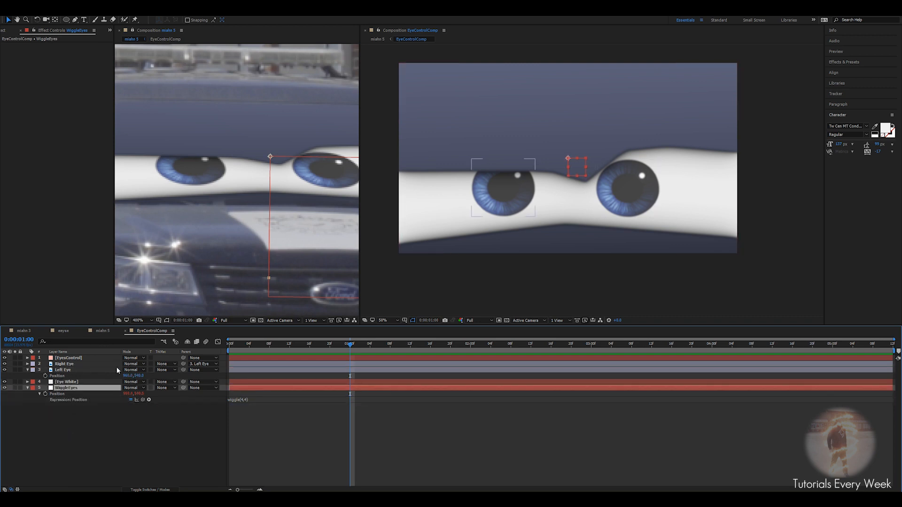
pyautogui.click(28, 371)
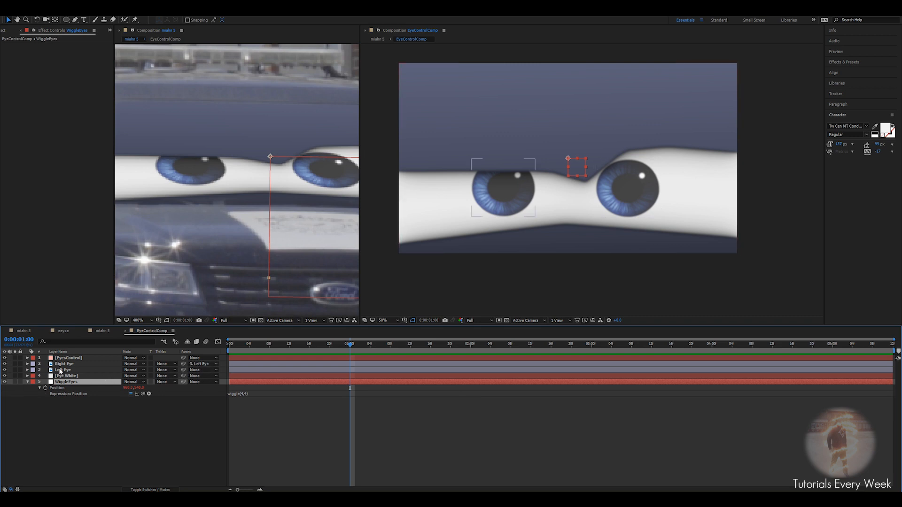
pyautogui.moveTo(183, 371); pyautogui.dragTo(72, 382)
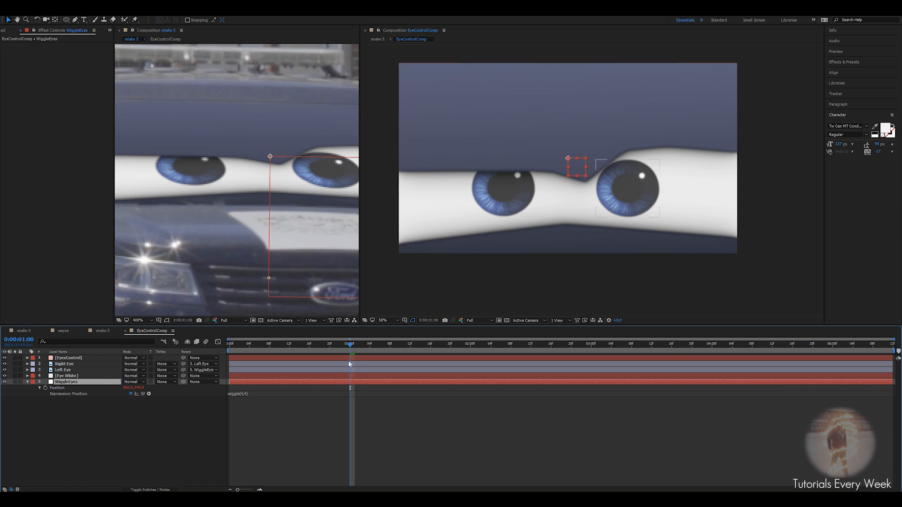
# Examine the wiggling irises on the SUV's windshield around 0:00:02:05
pyautogui.moveTo(353, 346); pyautogui.dragTo(496, 344)
pyautogui.scroll(-2, 566, 198)
pyautogui.scroll(2, 566, 185)
pyautogui.scroll(-2, 566, 185)
pyautogui.scroll(-1, 210, 145)
pyautogui.moveTo(210, 144); pyautogui.dragTo(288, 246)
pyautogui.scroll(-2, 287, 246)
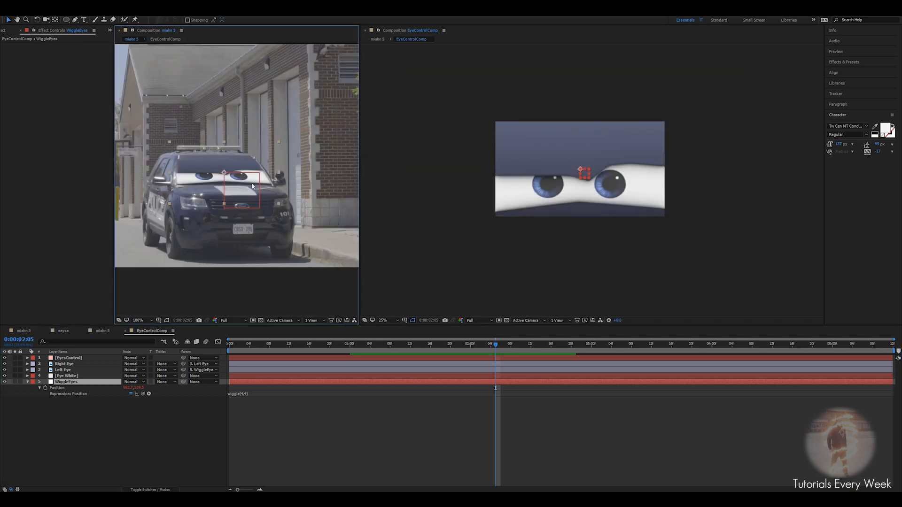
pyautogui.click(27, 383)
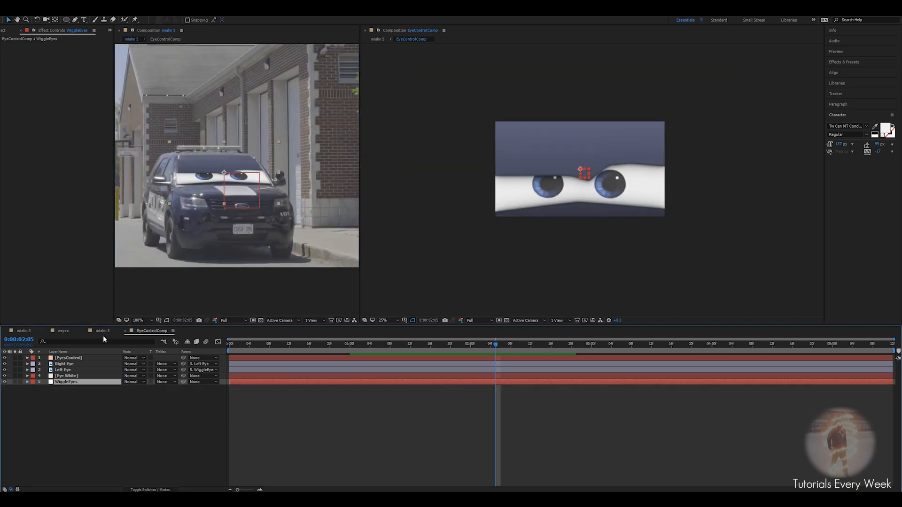
# Copy the SUV footage layer from the main comp into EyeControlComp and place it above all other layers
pyautogui.click(103, 331)
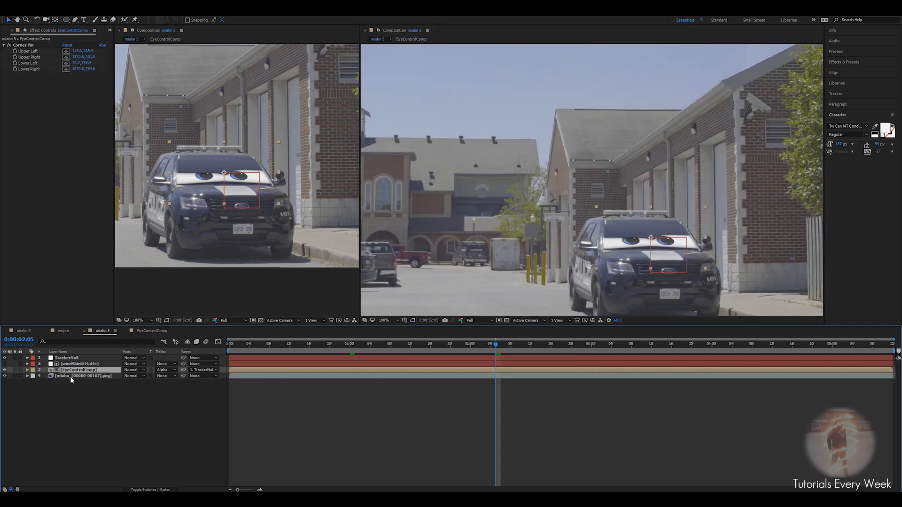
pyautogui.click(73, 376)
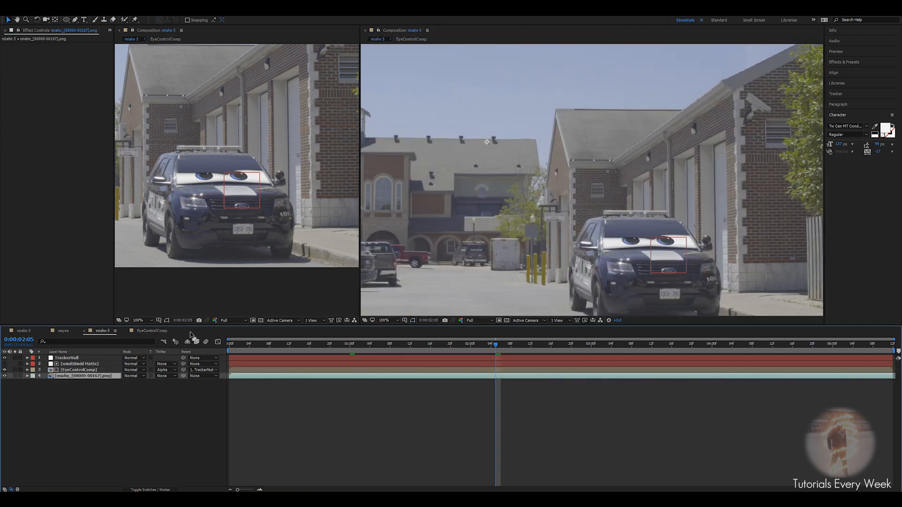
pyautogui.click(151, 331)
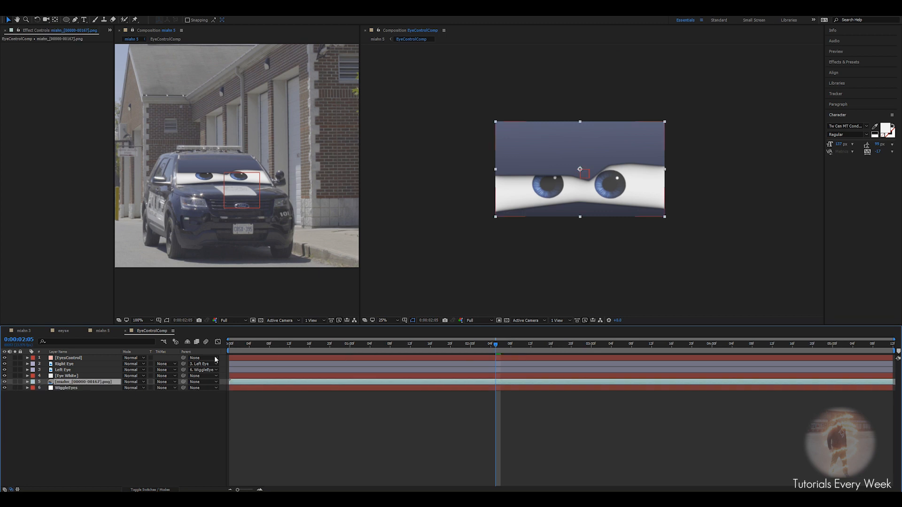
pyautogui.moveTo(64, 384); pyautogui.dragTo(61, 360)
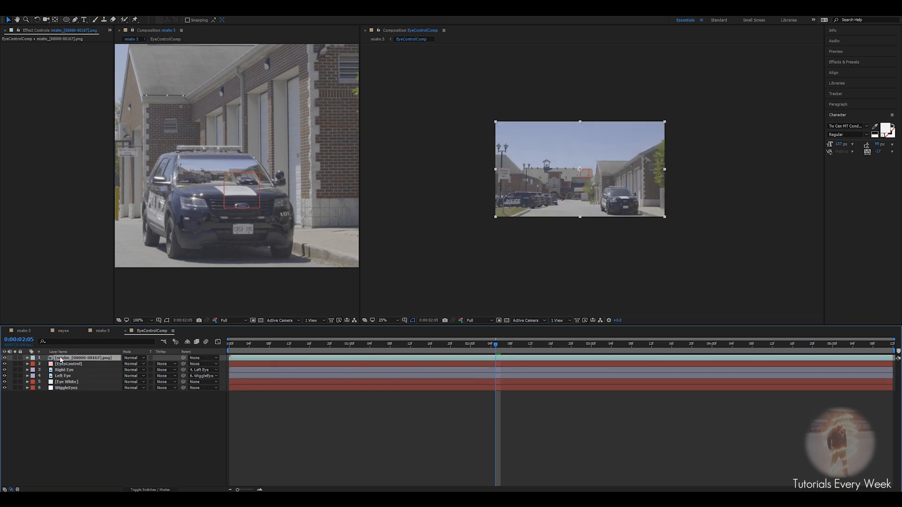
# Rename the copied footage layer as Reflection
pyautogui.press('Return')
pyautogui.write('R')
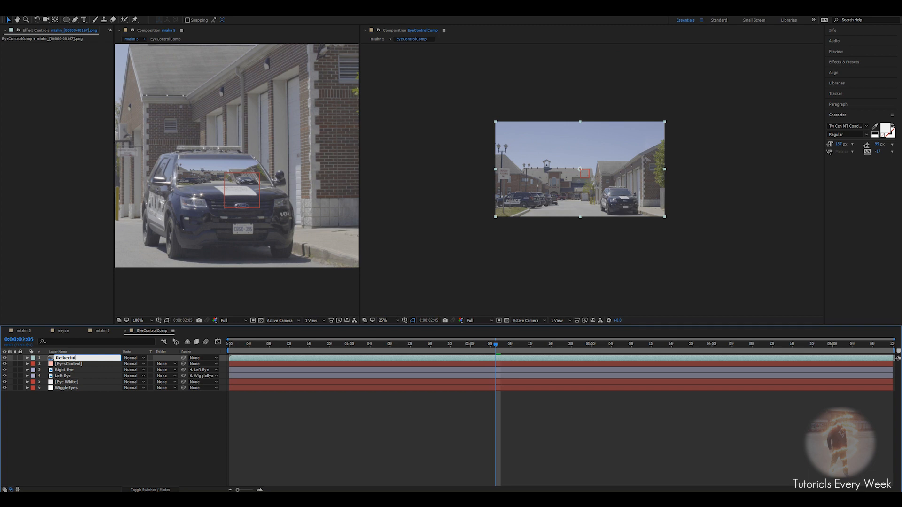
pyautogui.write('eflection')
pyautogui.press('Return')
# Scale the Reflection layer to 296% and shift it so the parked-car area of the footage fills the frame
pyautogui.press('.')
pyautogui.hotkey('ctrl', 'space')
pyautogui.press('Escape')
pyautogui.press('s')
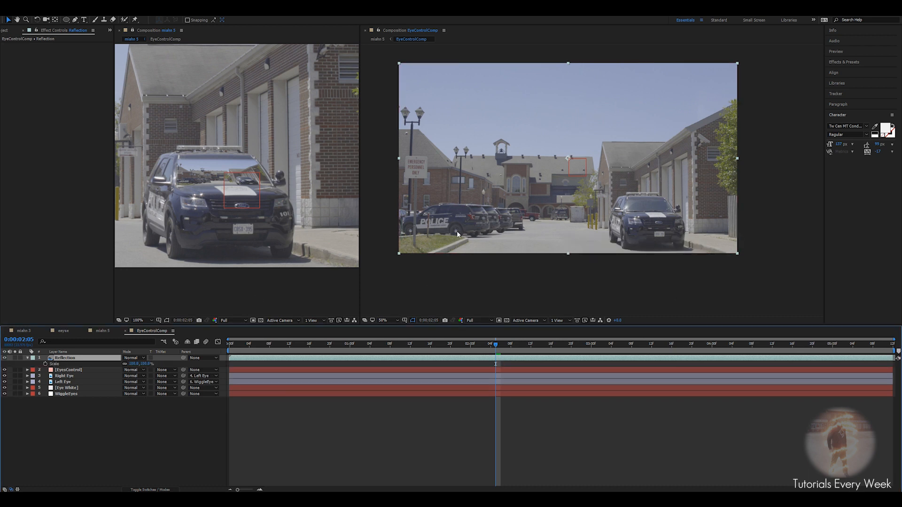
pyautogui.moveTo(132, 366); pyautogui.dragTo(204, 365)
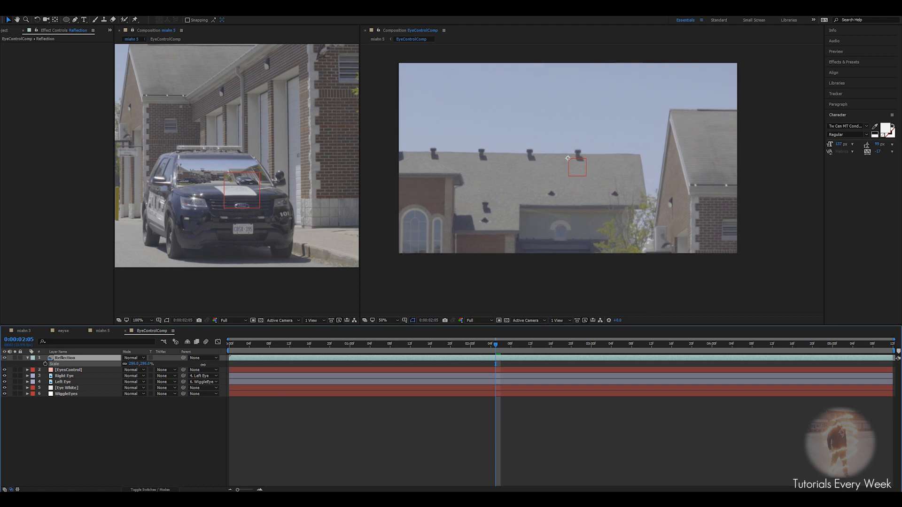
pyautogui.scroll(-1, 579, 167)
pyautogui.moveTo(540, 192); pyautogui.dragTo(603, 164)
# Apply Turbulent Displace to the Reflection layer with Bulge displacement and an amount of 60
pyautogui.moveTo(496, 350); pyautogui.dragTo(737, 339)
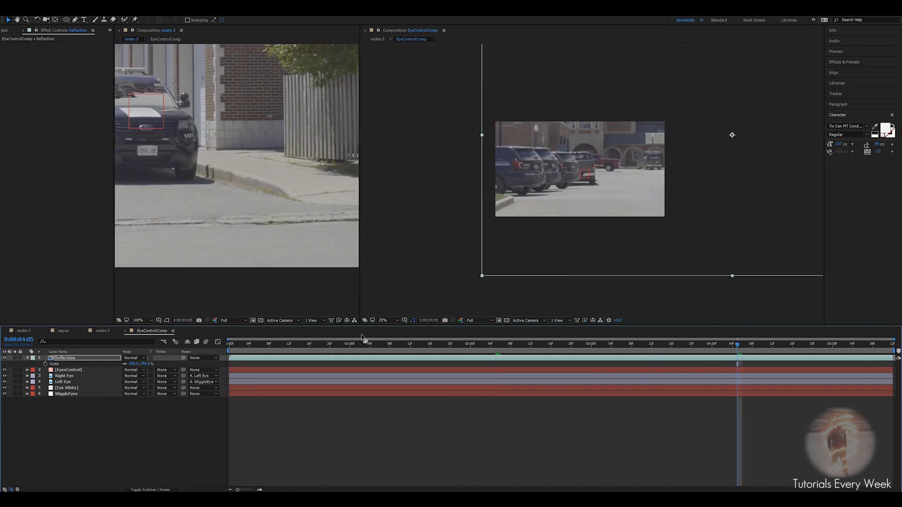
pyautogui.hotkey('ctrl', 'space')
pyautogui.write('turb')
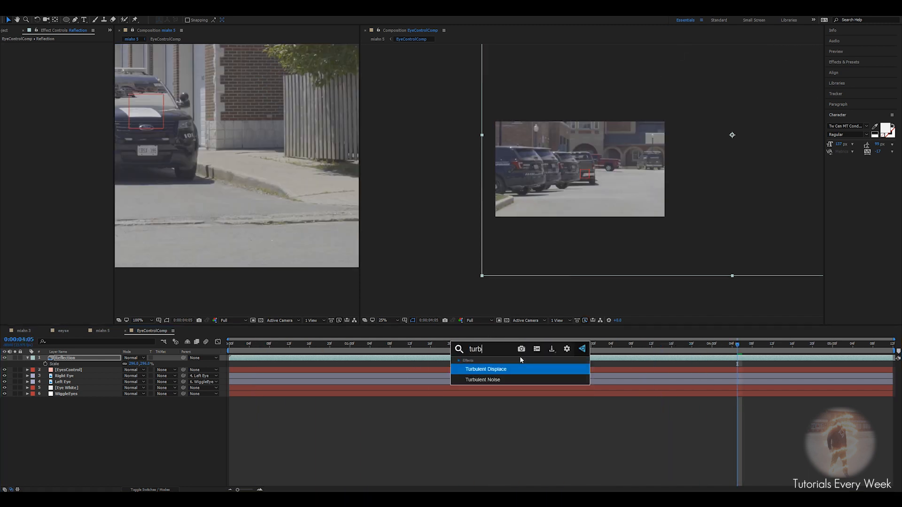
pyautogui.press('Return')
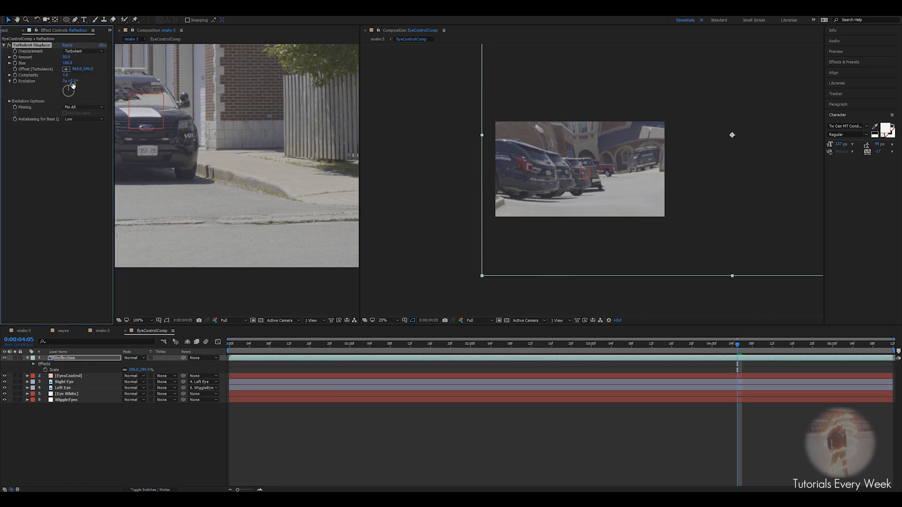
pyautogui.click(77, 51)
pyautogui.click(87, 69)
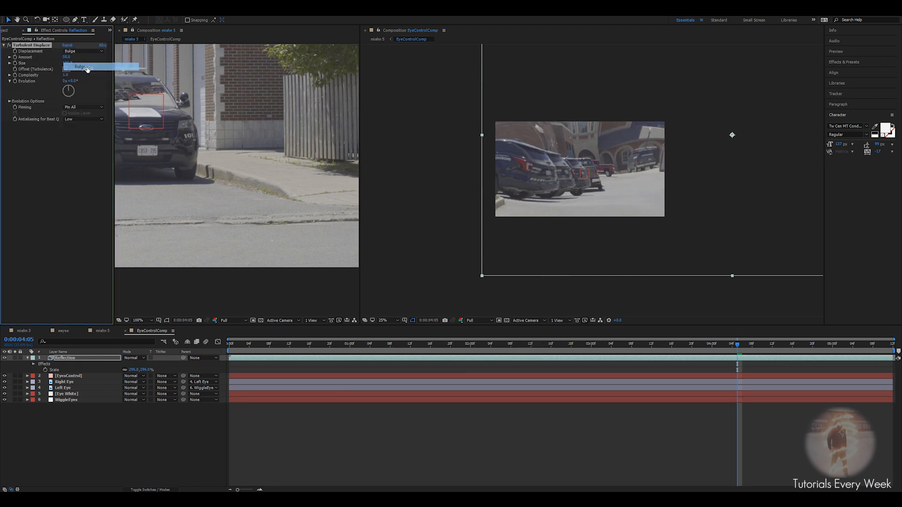
pyautogui.moveTo(66, 57)
pyautogui.mouseDown()
pyautogui.moveTo(75, 62)
pyautogui.moveTo(57, 58)
pyautogui.mouseUp()
pyautogui.click(68, 57)
pyautogui.write('60')
pyautogui.press('Return')
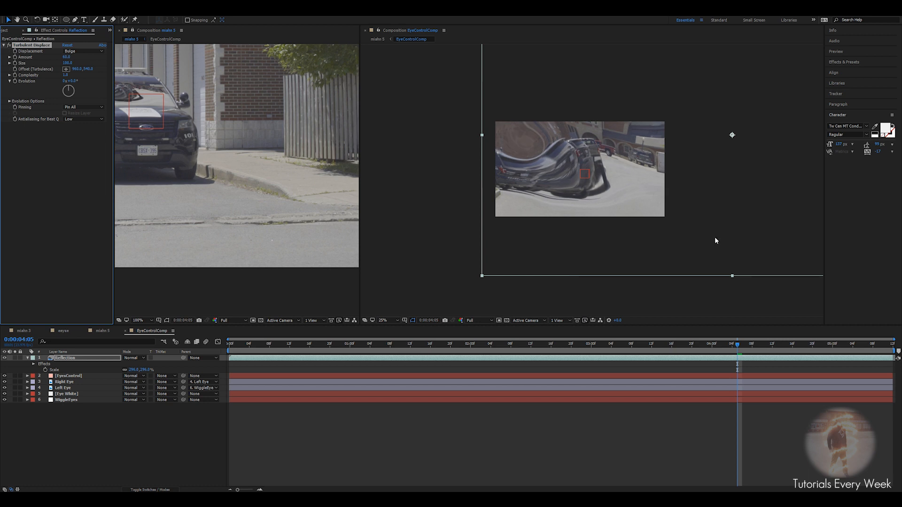
# Apply Glow to the Reflection layer around 0:00:01:04 and lower its Glow Threshold to about 49%
pyautogui.moveTo(739, 344); pyautogui.dragTo(372, 357)
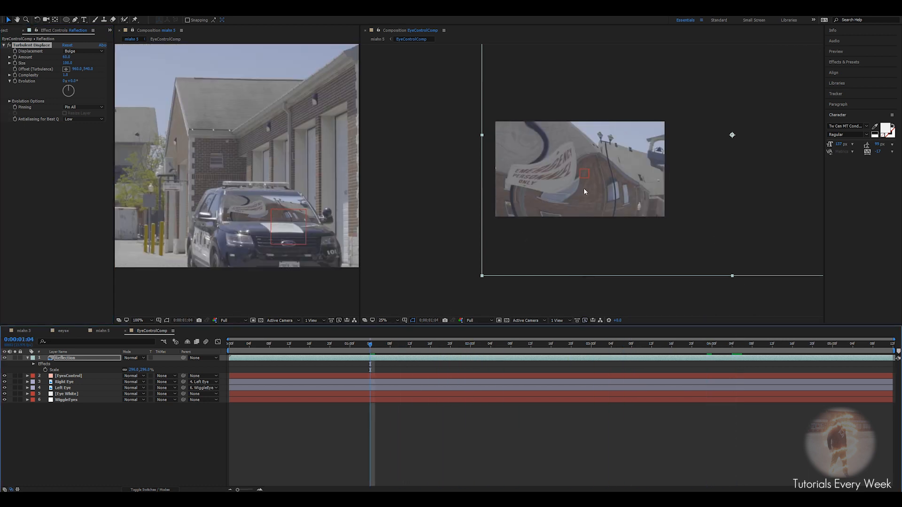
pyautogui.scroll(1, 599, 186)
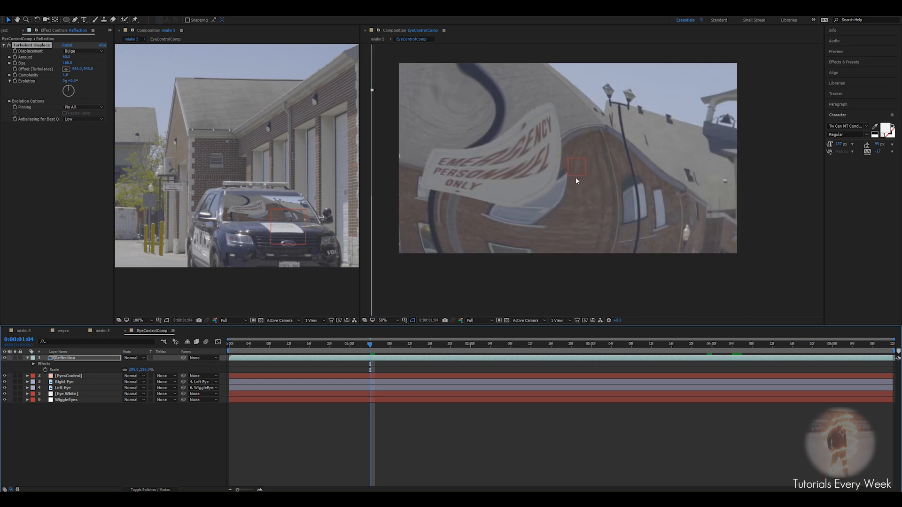
pyautogui.click(362, 359)
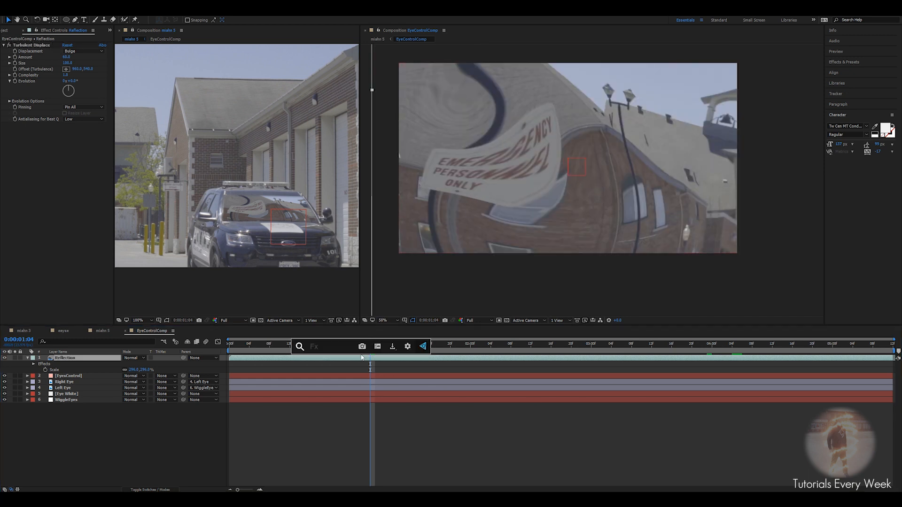
pyautogui.hotkey('ctrl', 'space')
pyautogui.write('glow')
pyautogui.press('Return')
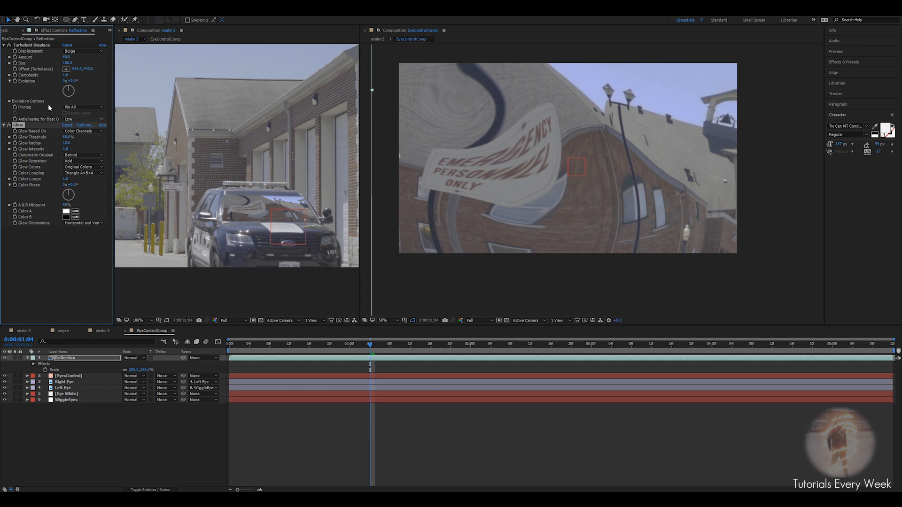
pyautogui.moveTo(62, 137); pyautogui.dragTo(57, 137)
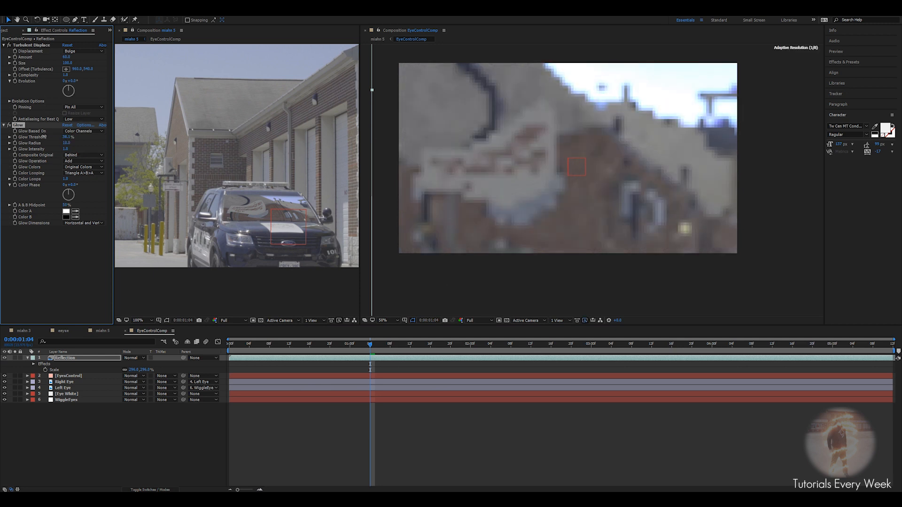
pyautogui.moveTo(66, 143)
pyautogui.mouseDown()
pyautogui.moveTo(89, 143)
pyautogui.moveTo(56, 145)
pyautogui.mouseUp()
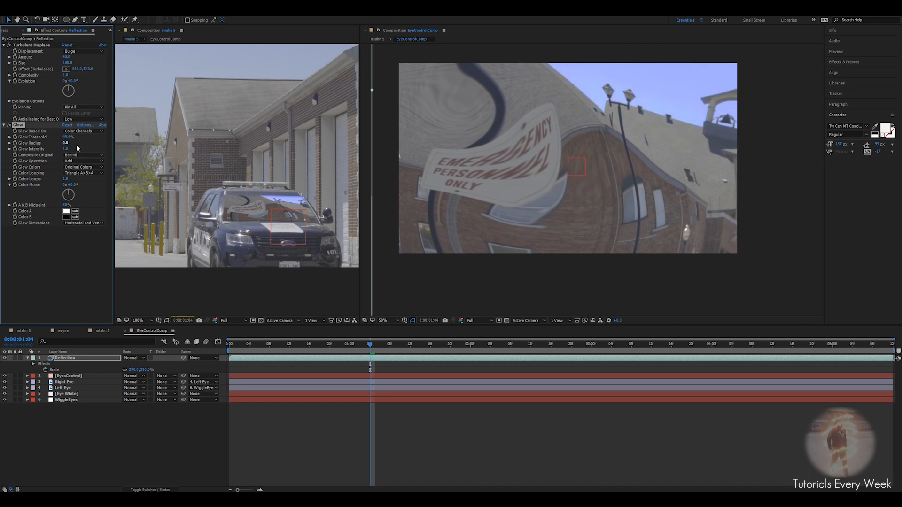
pyautogui.moveTo(66, 137); pyautogui.dragTo(65, 137)
# Apply Tint to the Reflection layer and map white to a dark blue-grey sampled from the SUV's body
pyautogui.hotkey('ctrl', 'space')
pyautogui.write('tint')
pyautogui.press('Return')
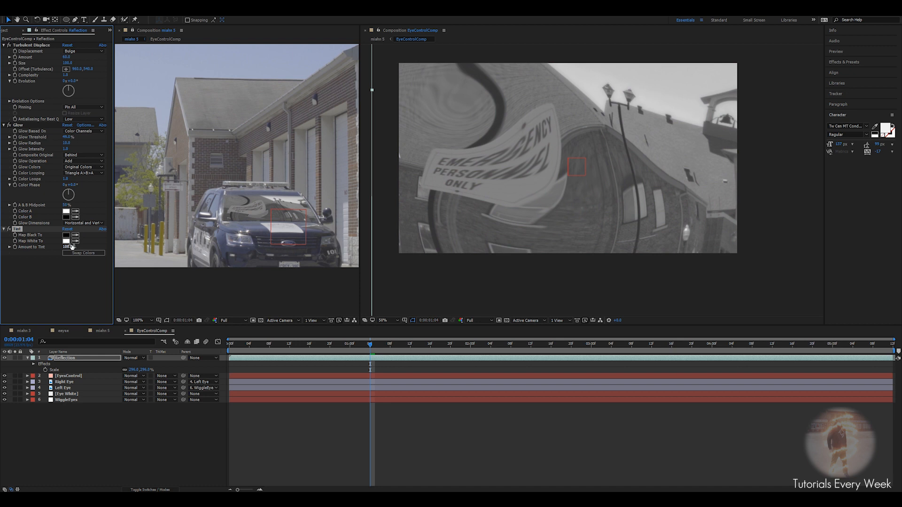
pyautogui.click(76, 242)
pyautogui.click(227, 230)
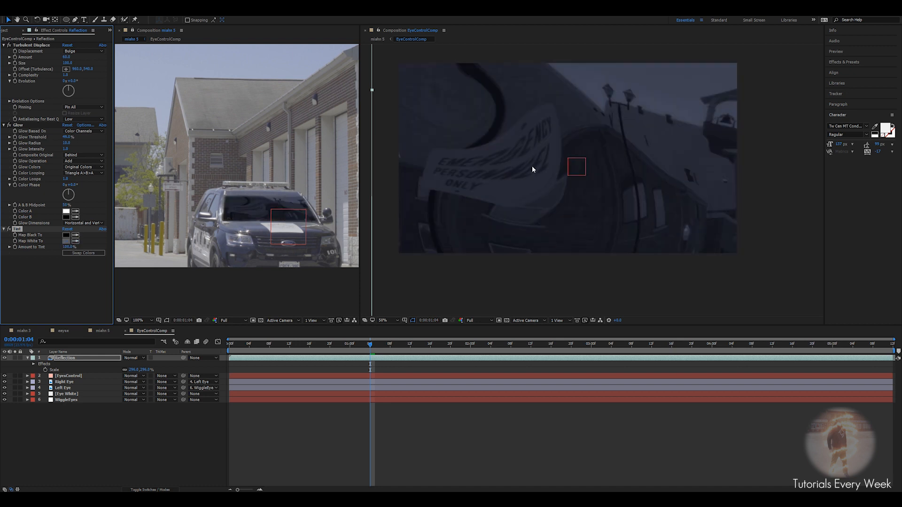
# Add Fast Blur to the Reflection layer with a blurriness of 5
pyautogui.scroll(-2, 588, 180)
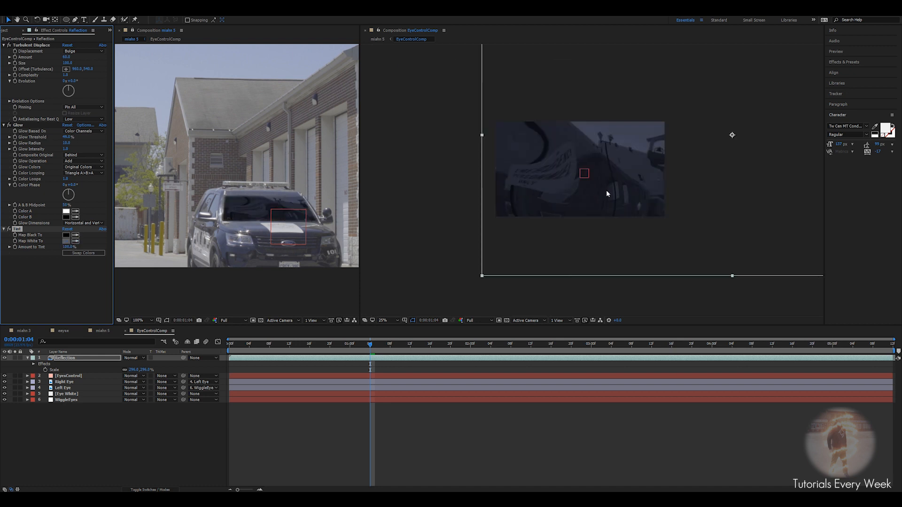
pyautogui.click(54, 279)
pyautogui.hotkey('ctrl', 'space')
pyautogui.write('fas')
pyautogui.press('Return')
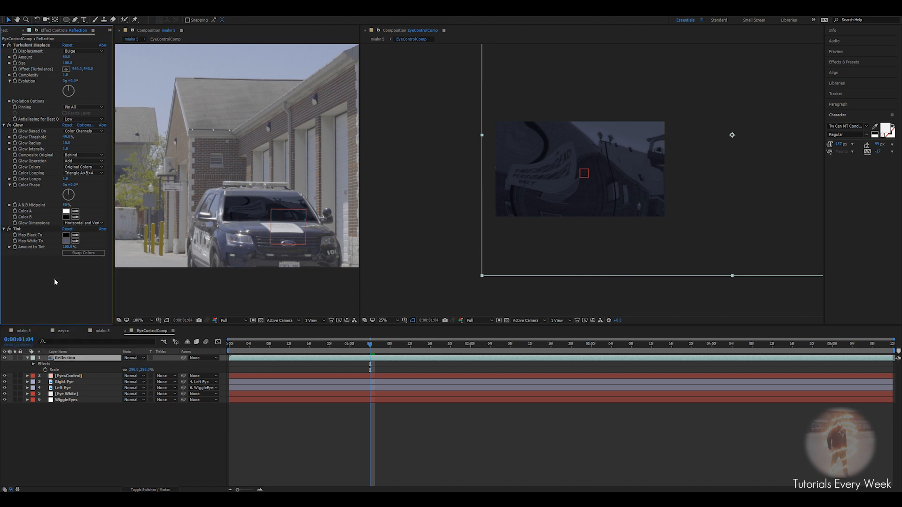
pyautogui.click(65, 265)
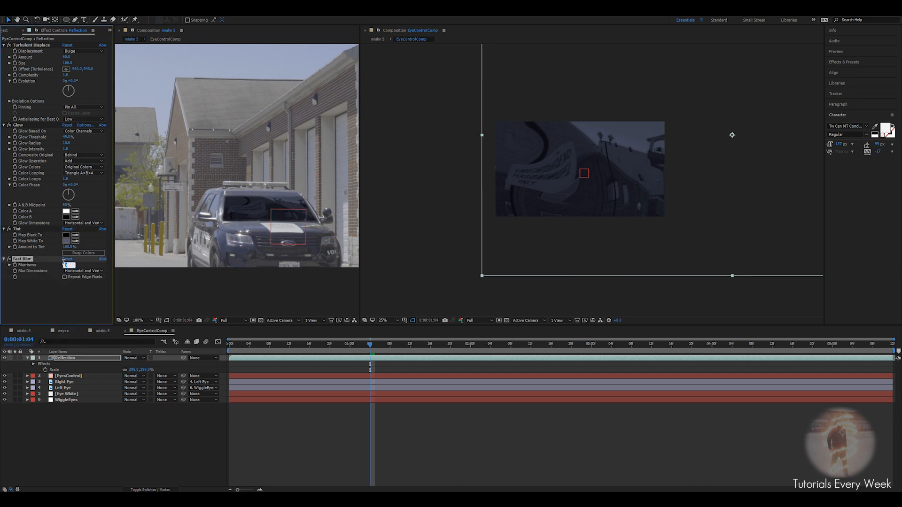
pyautogui.write('5')
pyautogui.press('Return')
pyautogui.scroll(2, 413, 227)
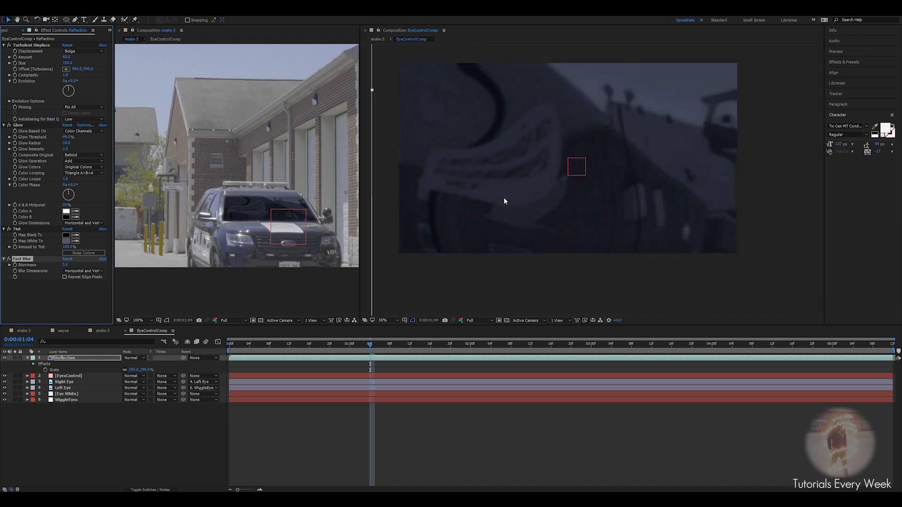
# Try the Add blending mode on the Reflection layer and return it to Normal
pyautogui.click(27, 358)
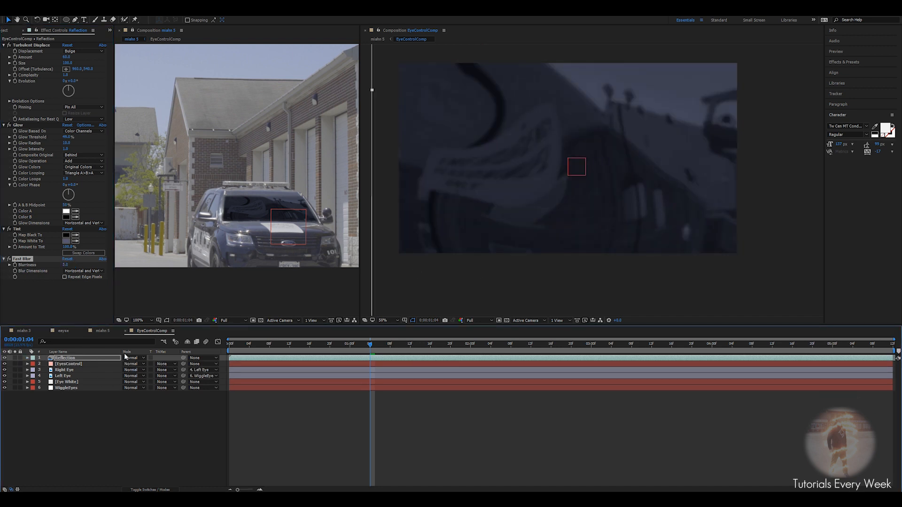
pyautogui.click(132, 358)
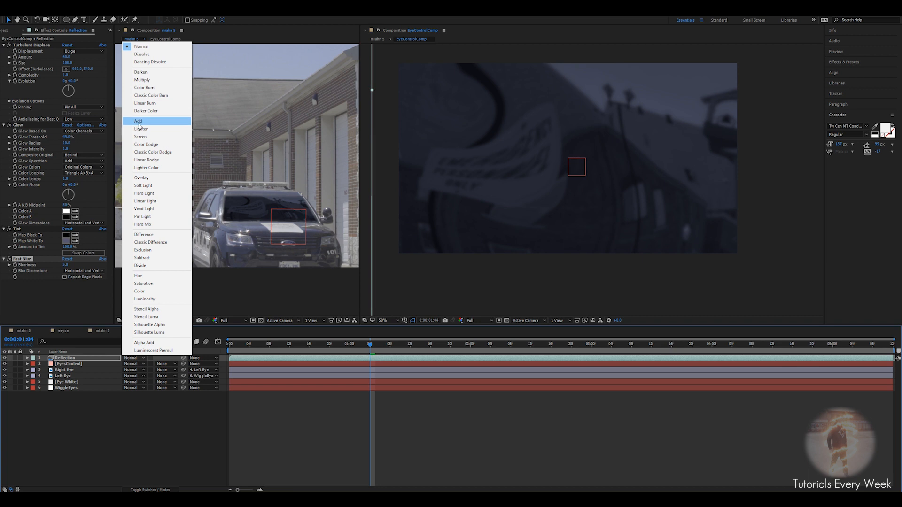
pyautogui.click(138, 121)
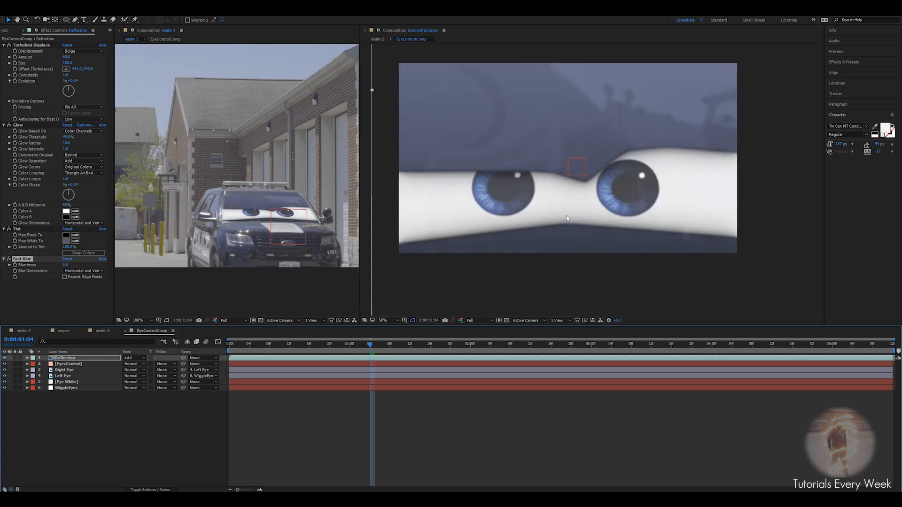
pyautogui.click(134, 358)
pyautogui.click(145, 49)
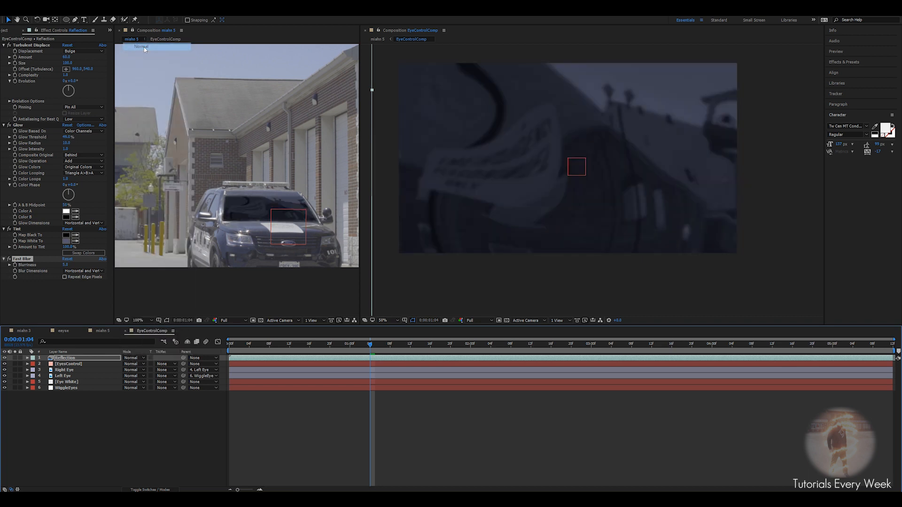
# Lower the Reflection layer's opacity to 47% so the eyes show through the windshield reflection
pyautogui.press('t')
pyautogui.moveTo(127, 364); pyautogui.dragTo(107, 365)
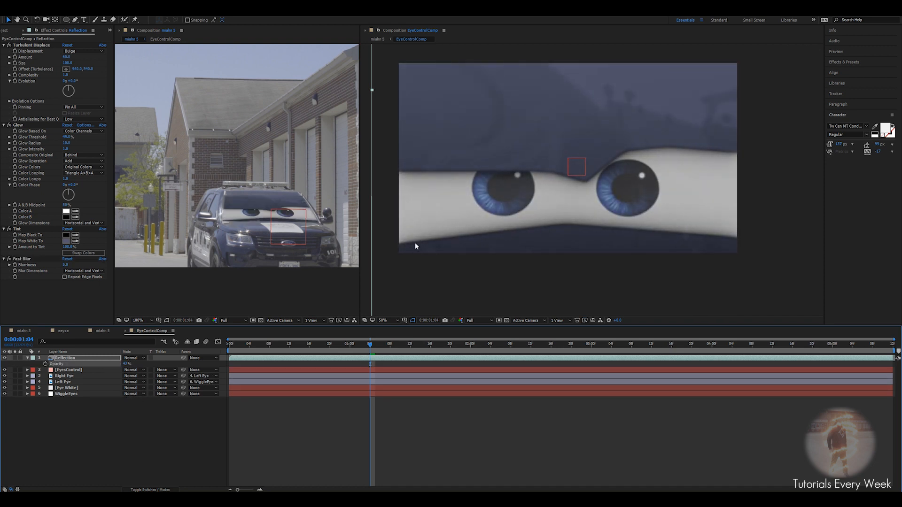
pyautogui.scroll(4, 272, 218)
pyautogui.scroll(-2, 620, 152)
pyautogui.scroll(2, 617, 159)
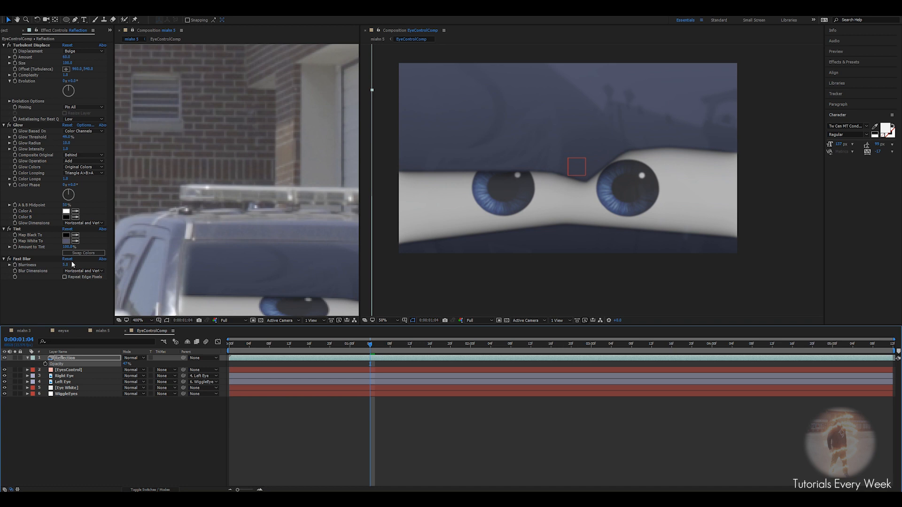
# Examine the reflection over the eyes in both compositions around 0:00:01:05, including the Glow effect's contribution
pyautogui.click(10, 125)
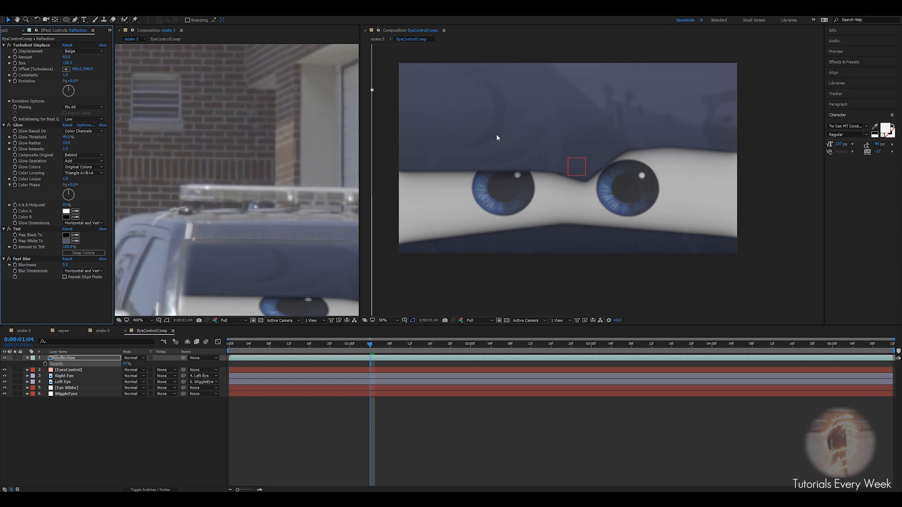
pyautogui.press(',')
pyautogui.press('space')
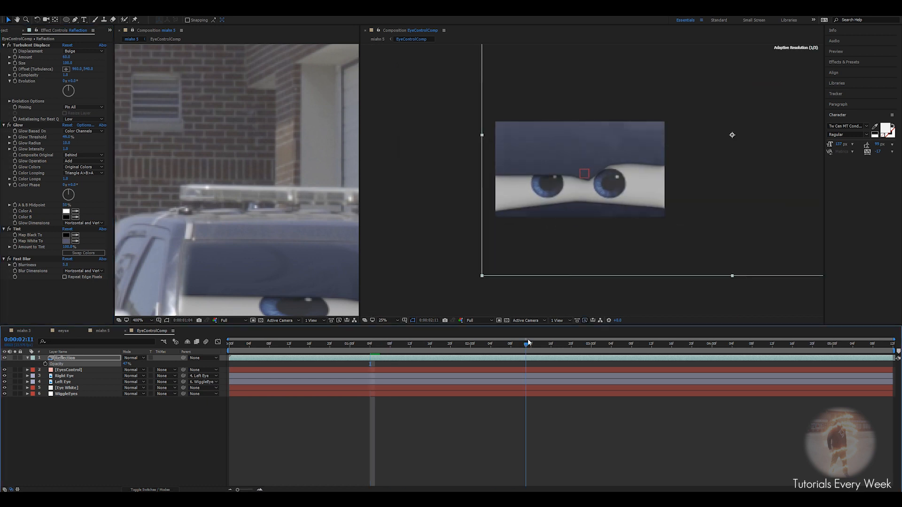
pyautogui.click(266, 343)
pyautogui.moveTo(270, 343); pyautogui.dragTo(391, 343)
pyautogui.scroll(2, 534, 197)
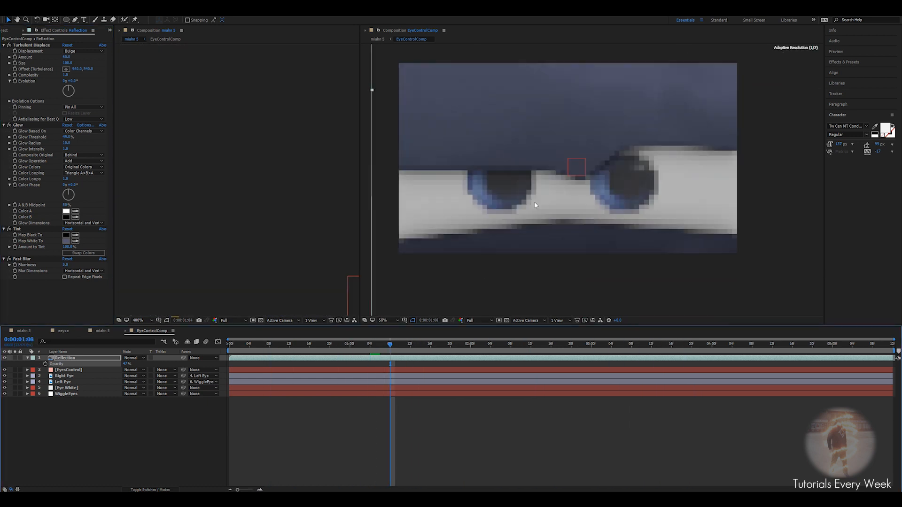
pyautogui.moveTo(524, 245); pyautogui.dragTo(542, 260)
pyautogui.moveTo(386, 345)
pyautogui.mouseDown()
pyautogui.moveTo(334, 345)
pyautogui.moveTo(376, 345)
pyautogui.mouseUp()
pyautogui.scroll(2, 666, 215)
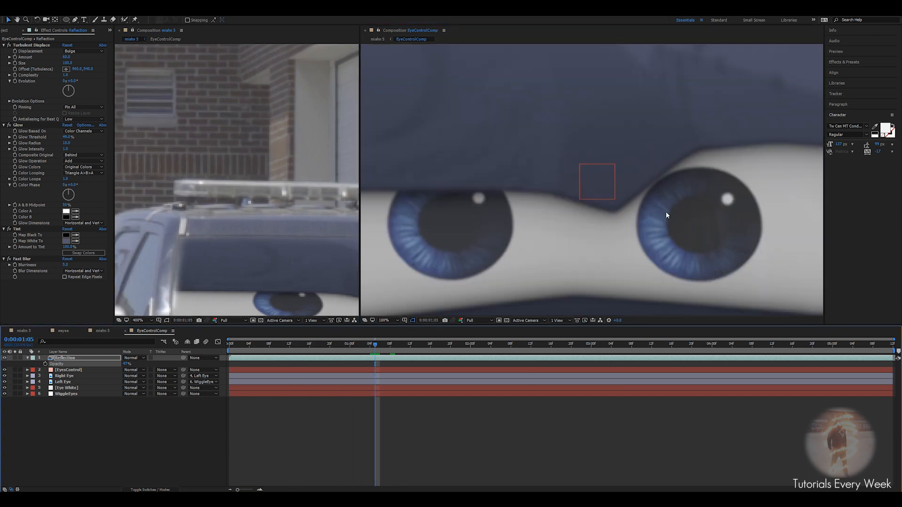
pyautogui.scroll(-2, 485, 171)
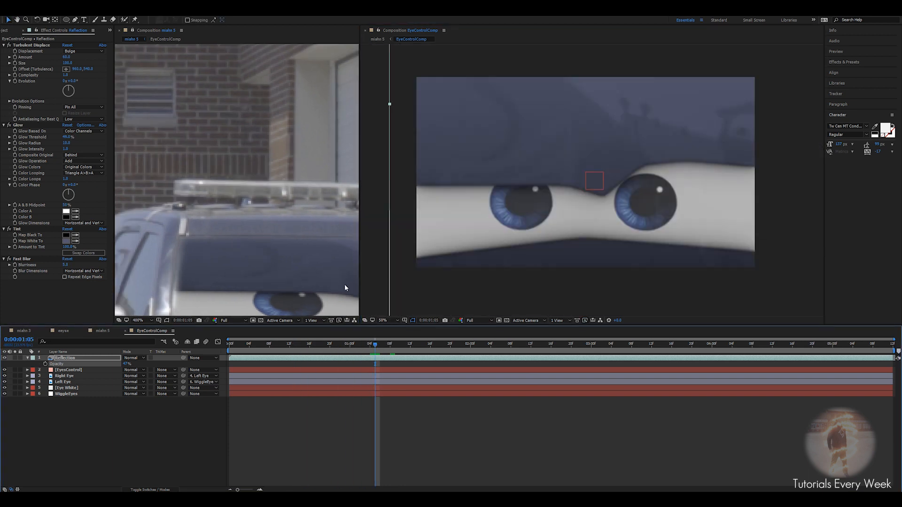
# Place the grudge.jpg texture above the Reflection layer in EyeControlComp
pyautogui.click(27, 358)
pyautogui.scroll(-1, 592, 180)
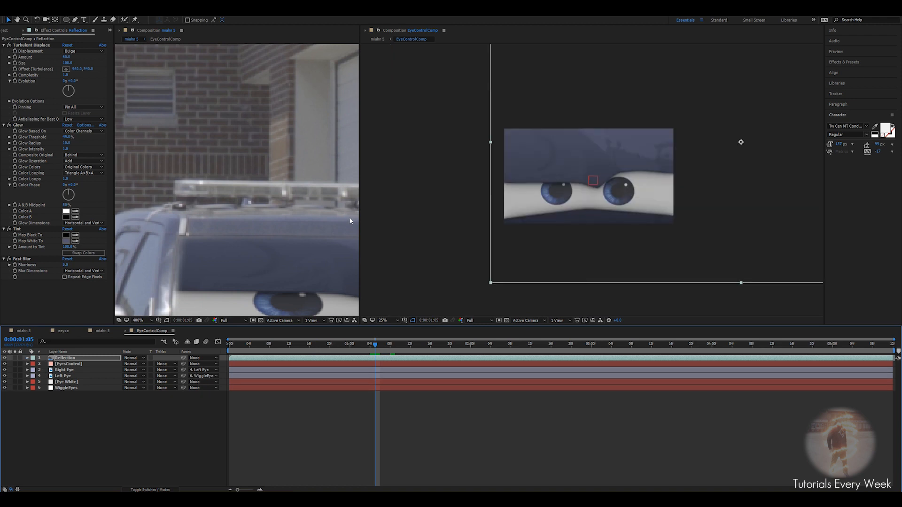
pyautogui.click(4, 31)
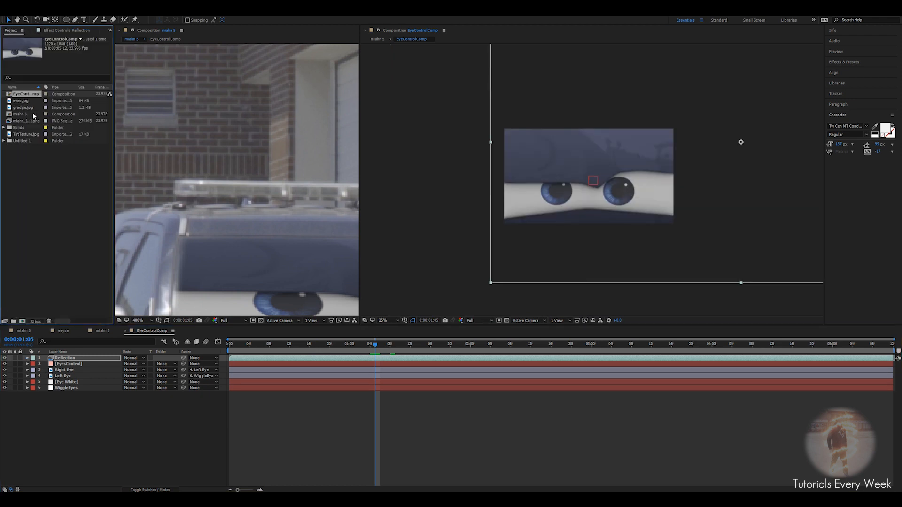
pyautogui.click(24, 108)
pyautogui.moveTo(27, 108); pyautogui.dragTo(74, 359)
# Scale the grudge.jpg layer to 137% and reposition it so its speckled area covers the frame
pyautogui.moveTo(563, 205); pyautogui.dragTo(629, 185)
pyautogui.press('s')
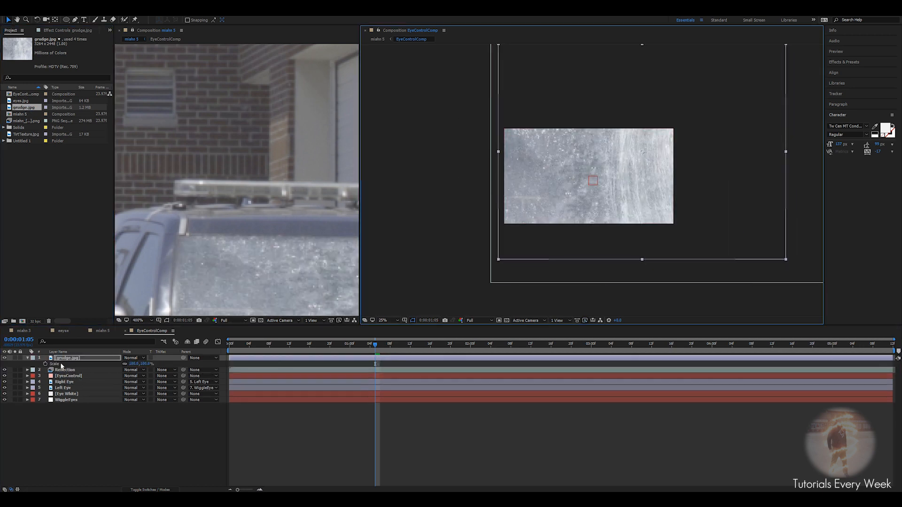
pyautogui.moveTo(132, 365); pyautogui.dragTo(149, 364)
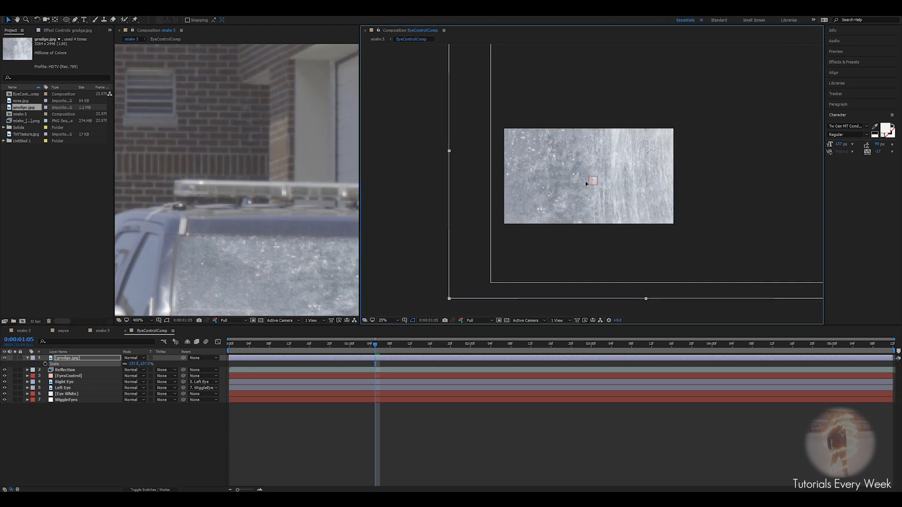
pyautogui.moveTo(600, 165); pyautogui.dragTo(594, 153)
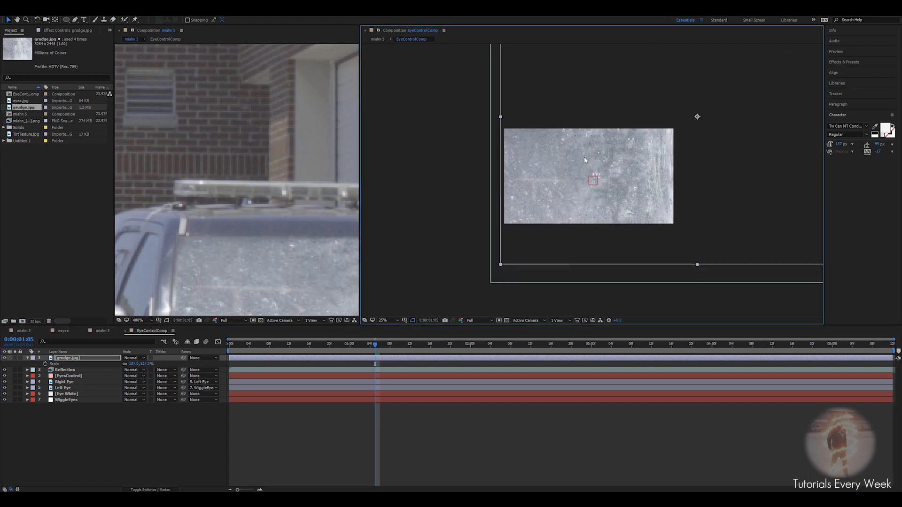
# Set the grudge.jpg layer's blend mode to Overlay and lower its opacity to make the grunge texture subtle over the eyes
pyautogui.click(127, 359)
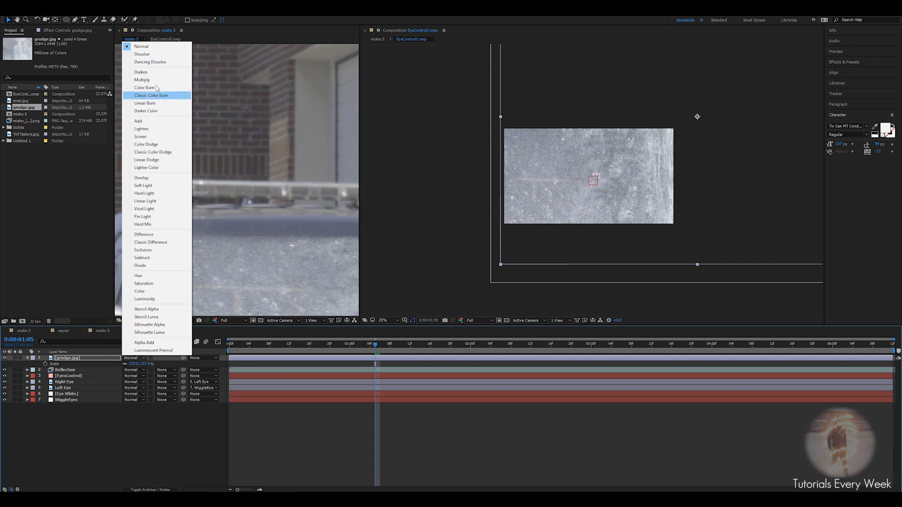
pyautogui.click(141, 177)
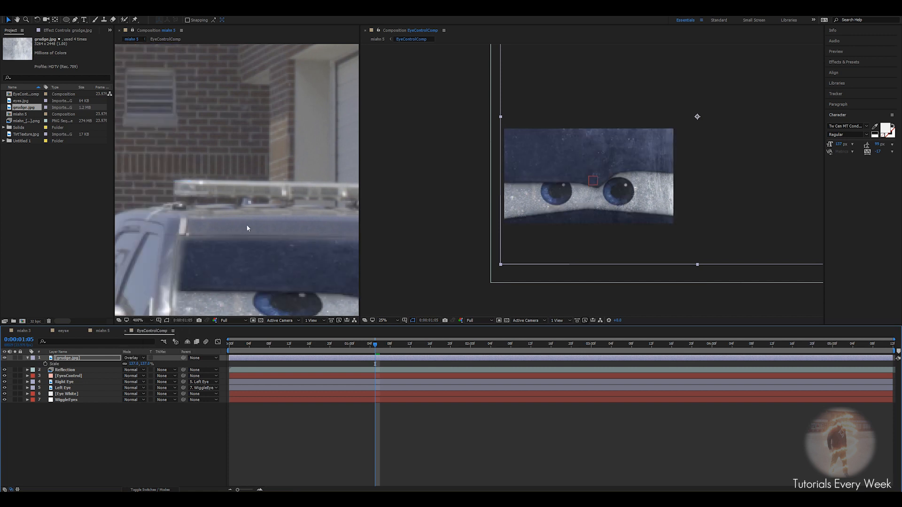
pyautogui.scroll(2, 617, 218)
pyautogui.press('t')
pyautogui.moveTo(126, 364); pyautogui.dragTo(72, 360)
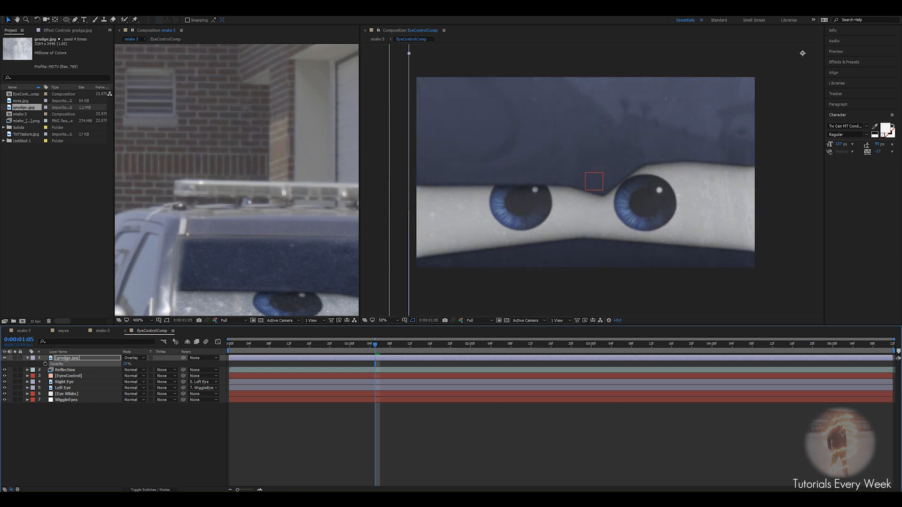
pyautogui.press('.')
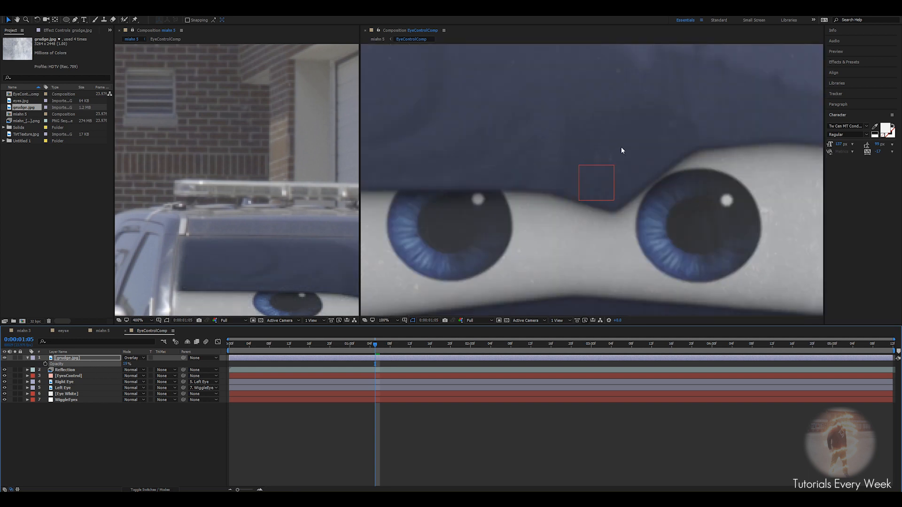
# Apply Fast Blur to the grudge.jpg layer with a Blurriness of 4.0
pyautogui.click(70, 358)
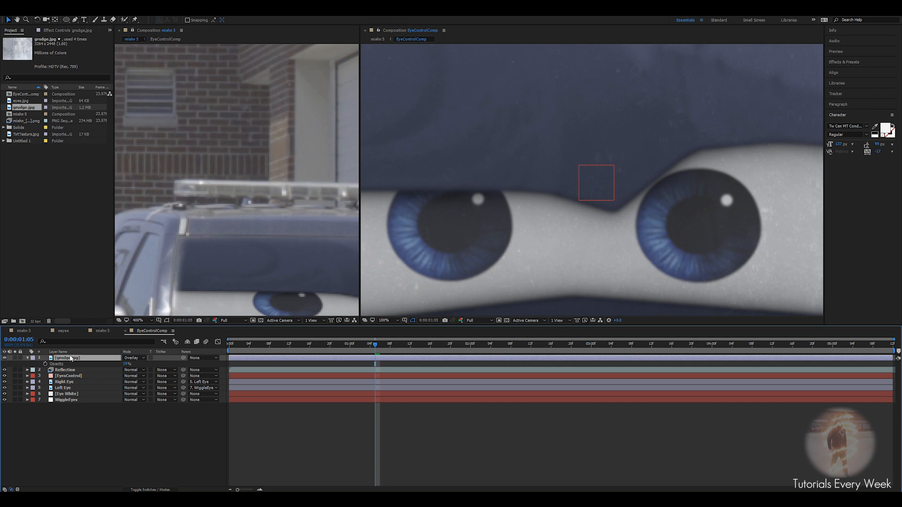
pyautogui.hotkey('ctrl', 'space')
pyautogui.write('fast')
pyautogui.press('Return')
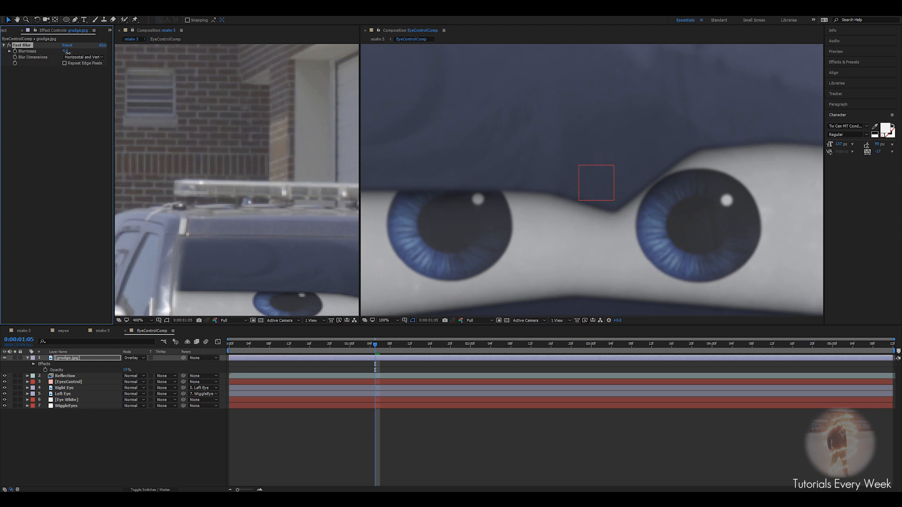
pyautogui.scroll(-1, 583, 134)
pyautogui.click(566, 422)
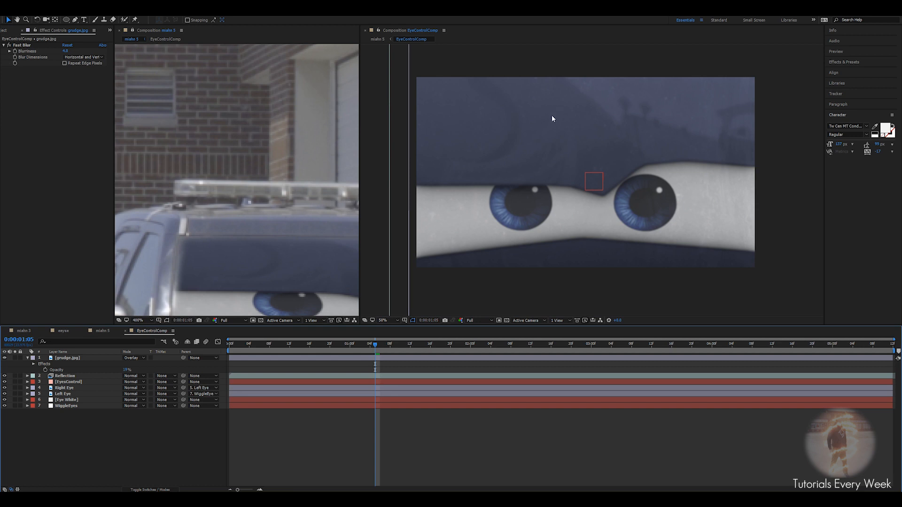
# Compare the eyes with the grudge.jpg layer hidden and shown, and collapse the layer's properties
pyautogui.scroll(2, 538, 122)
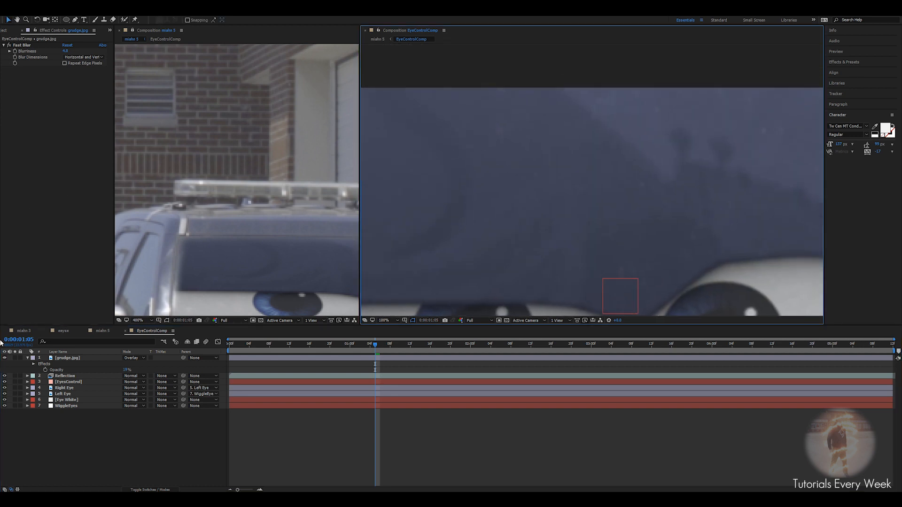
pyautogui.click(5, 358)
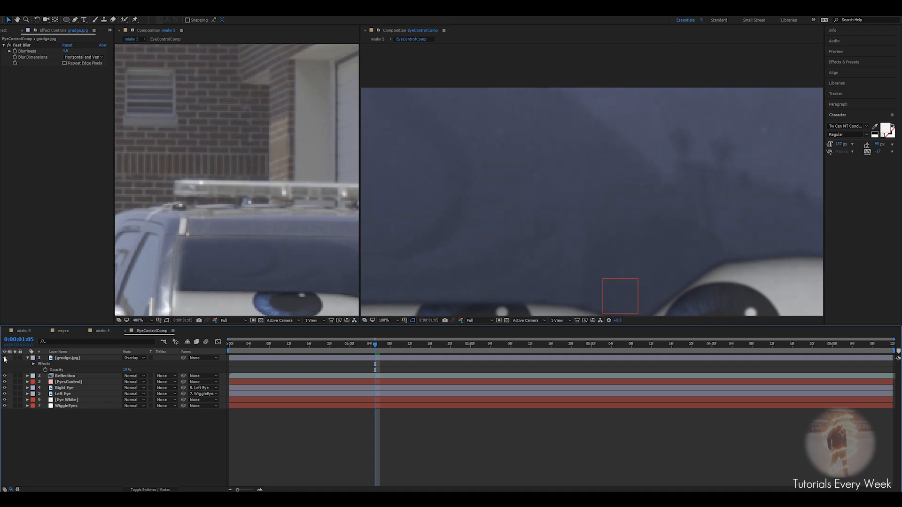
pyautogui.scroll(-2, 469, 204)
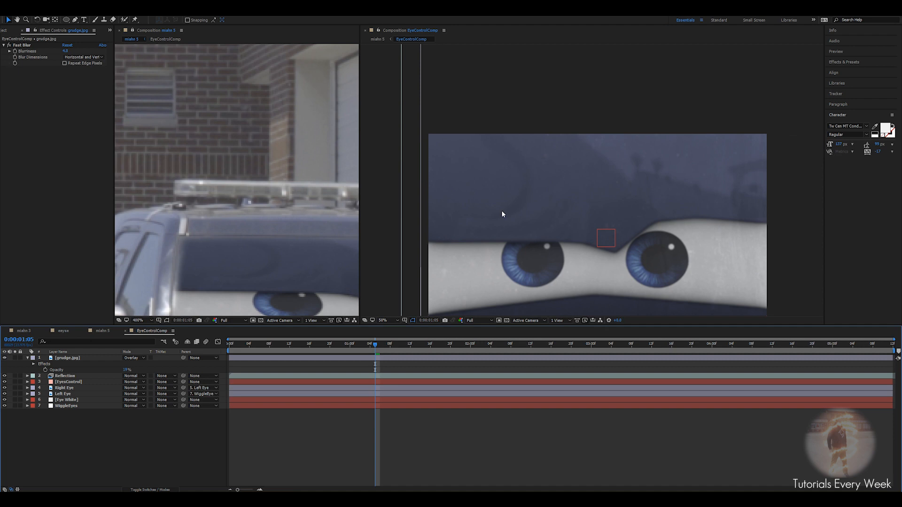
pyautogui.scroll(-2, 525, 212)
pyautogui.moveTo(525, 212); pyautogui.dragTo(449, 202)
pyautogui.scroll(2, 536, 214)
pyautogui.press('v')
pyautogui.click(28, 359)
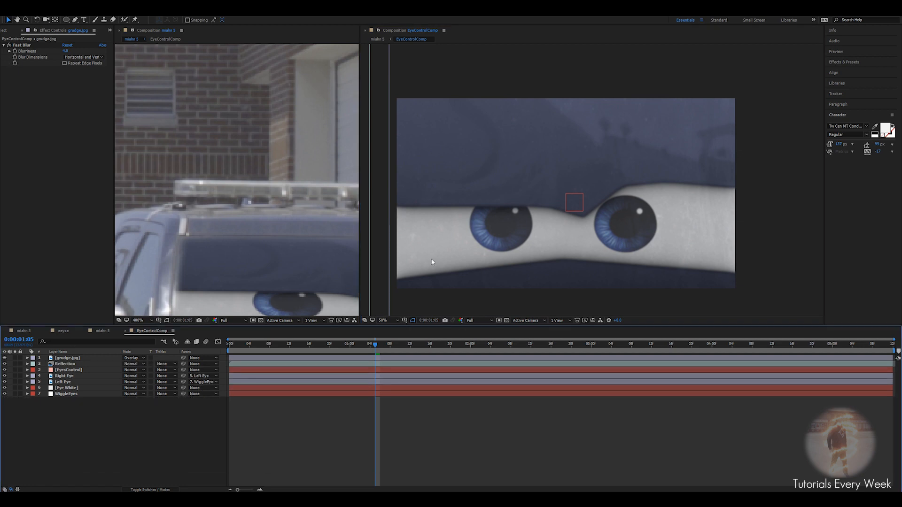
# Reveal the EyesControl layer's masks and set Mask Path keyframes for Mask 1 and Mask 2 at 0:00:00:00
pyautogui.click(68, 377)
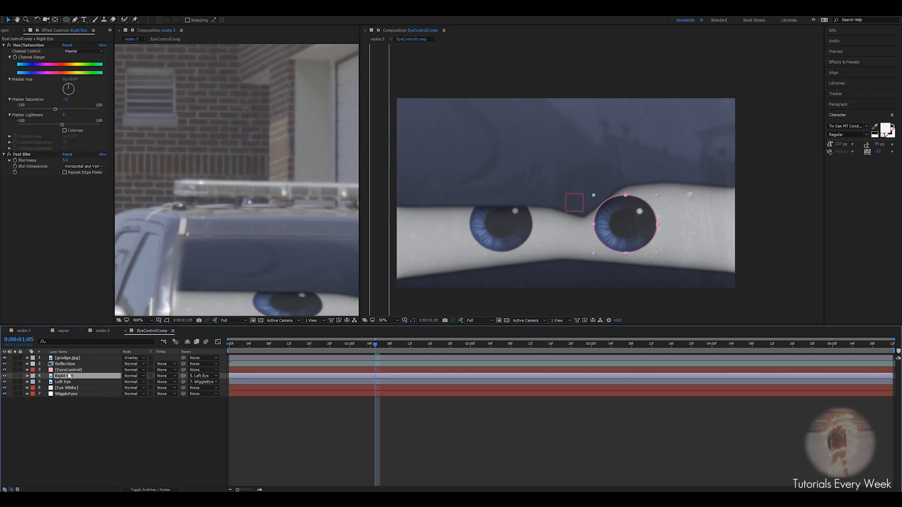
pyautogui.click(57, 370)
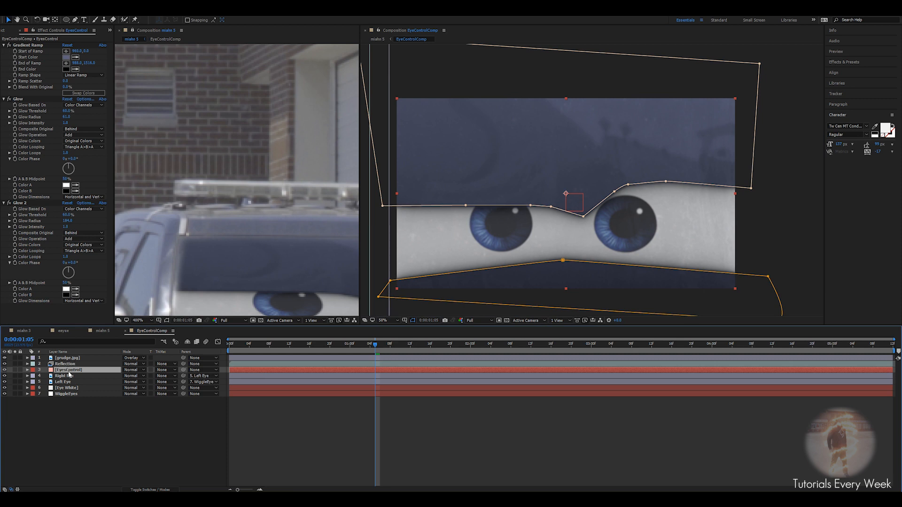
pyautogui.press('p')
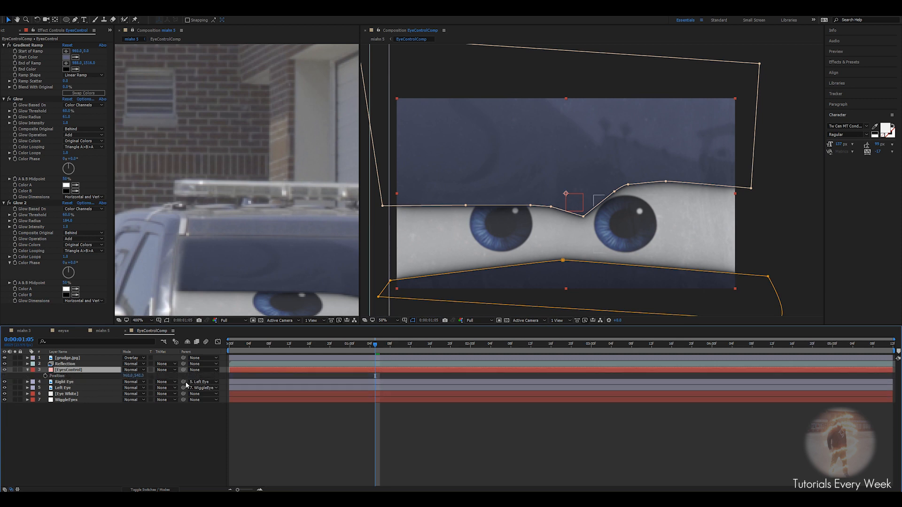
pyautogui.press('m')
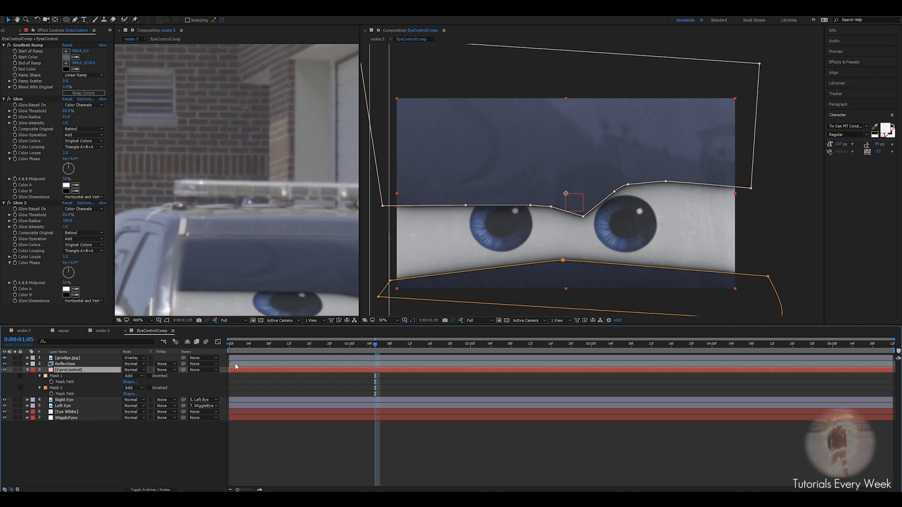
pyautogui.moveTo(365, 346); pyautogui.dragTo(210, 351)
pyautogui.click(52, 382)
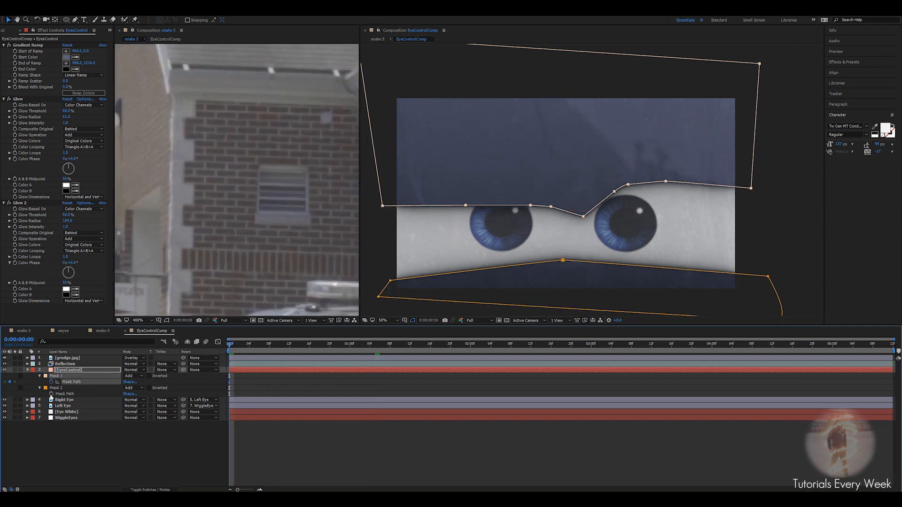
pyautogui.click(51, 395)
# At 0:00:00:06, lower the bottom points of Mask 1 into a nearly straight eyelid edge covering most of both eyes
pyautogui.moveTo(230, 350); pyautogui.dragTo(257, 352)
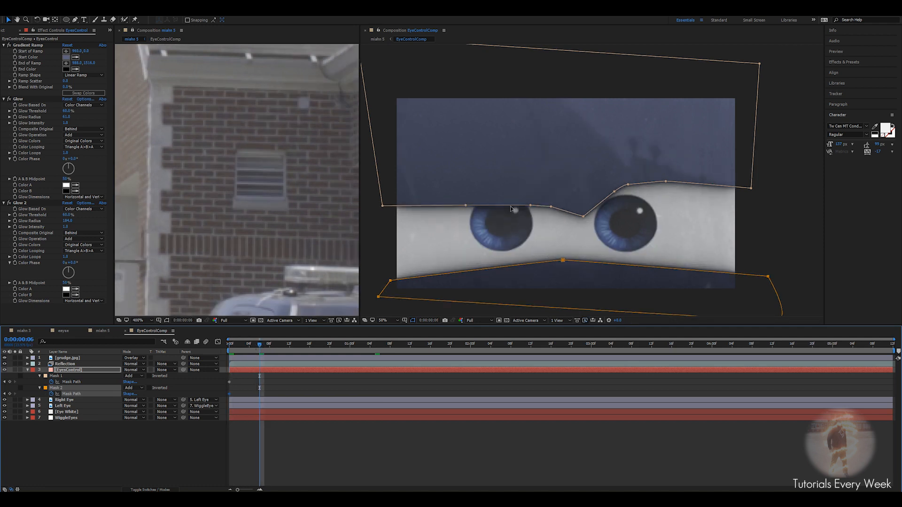
pyautogui.moveTo(383, 207); pyautogui.dragTo(382, 237)
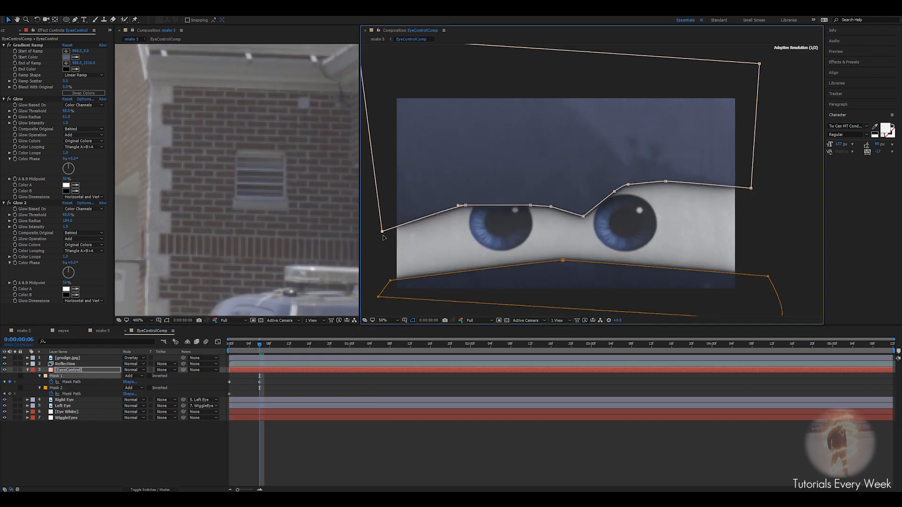
pyautogui.moveTo(467, 207); pyautogui.dragTo(487, 236)
pyautogui.moveTo(532, 206); pyautogui.dragTo(596, 238)
pyautogui.click(580, 217)
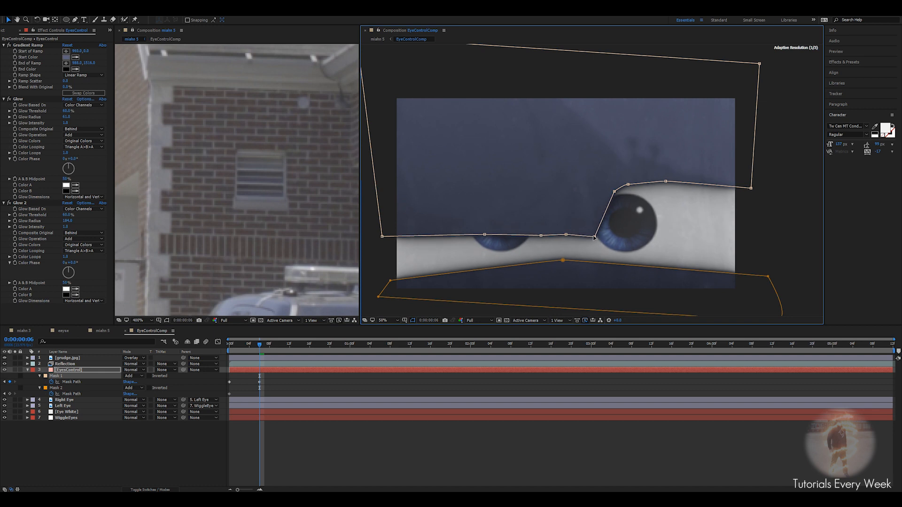
pyautogui.moveTo(615, 192); pyautogui.dragTo(644, 235)
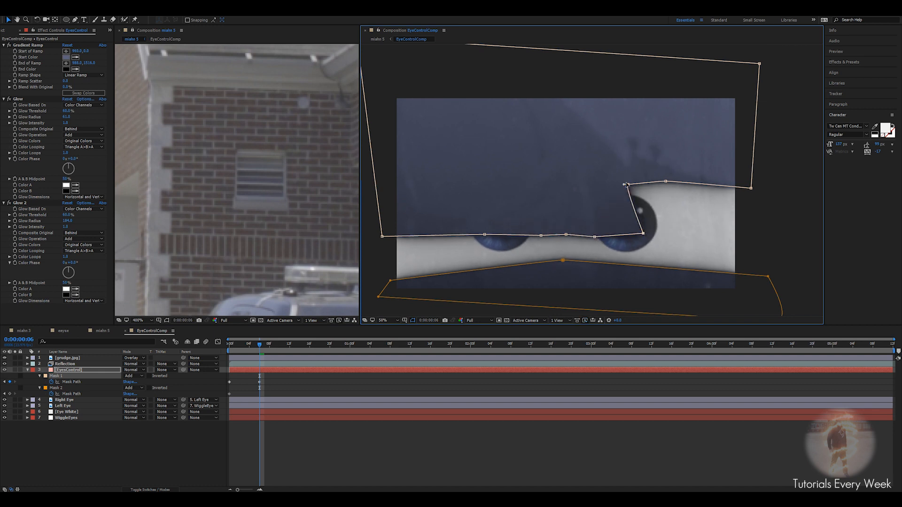
pyautogui.moveTo(626, 185); pyautogui.dragTo(671, 236)
pyautogui.moveTo(661, 185); pyautogui.dragTo(713, 235)
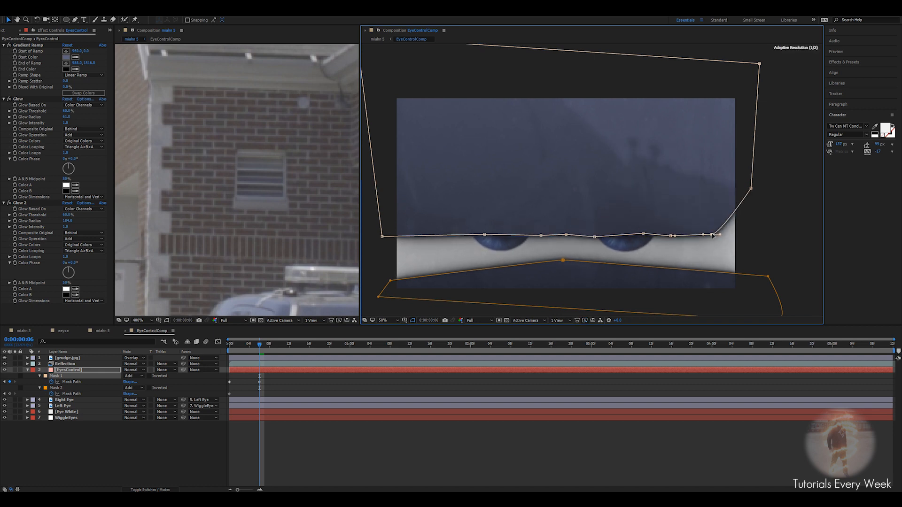
pyautogui.moveTo(752, 189); pyautogui.dragTo(751, 235)
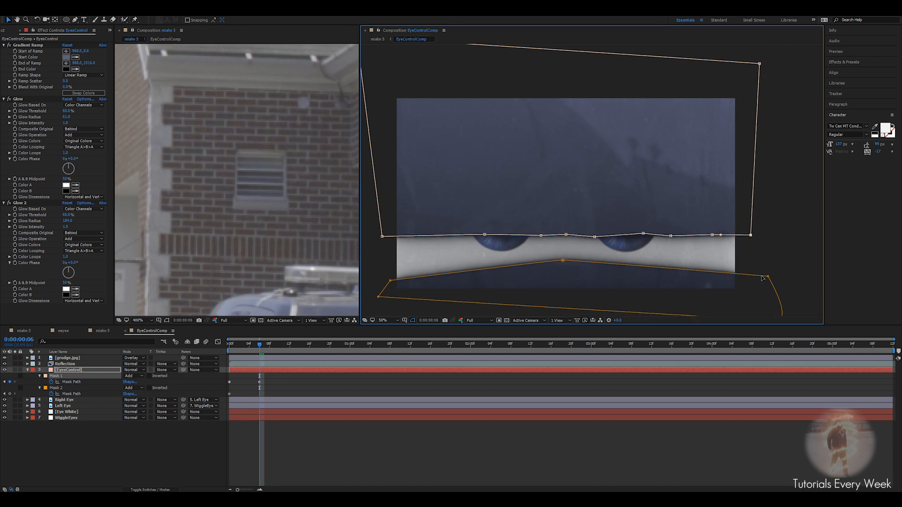
# Raise the upper points of Mask 2 at 0:00:00:06 until the lower lid overlaps the upper lid, closing the eyes
pyautogui.moveTo(768, 277); pyautogui.dragTo(759, 224)
pyautogui.moveTo(563, 260); pyautogui.dragTo(560, 220)
pyautogui.moveTo(391, 282); pyautogui.dragTo(377, 229)
pyautogui.moveTo(254, 346)
pyautogui.mouseDown()
pyautogui.moveTo(235, 346)
pyautogui.moveTo(261, 352)
pyautogui.mouseUp()
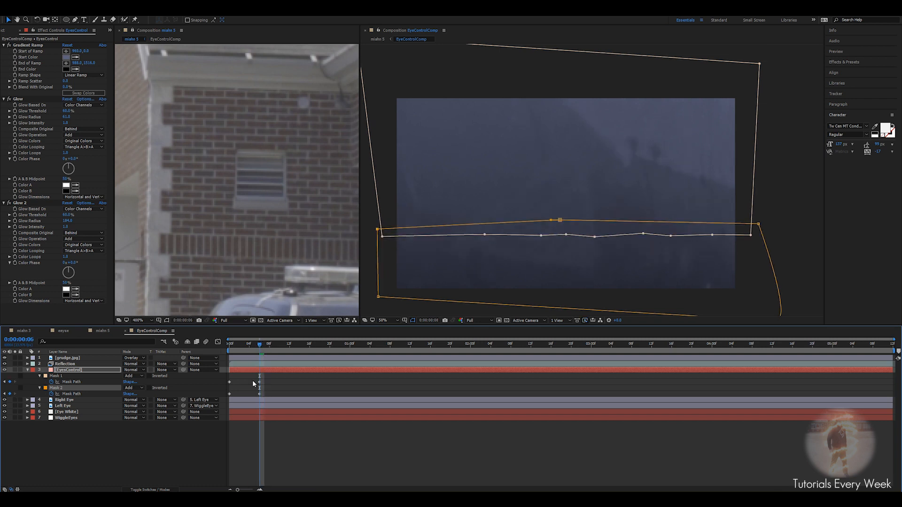
# Copy the first Mask Path keyframes of both masks and paste them at 0:00:00:13 to reopen the eyes
pyautogui.moveTo(236, 400); pyautogui.dragTo(232, 381)
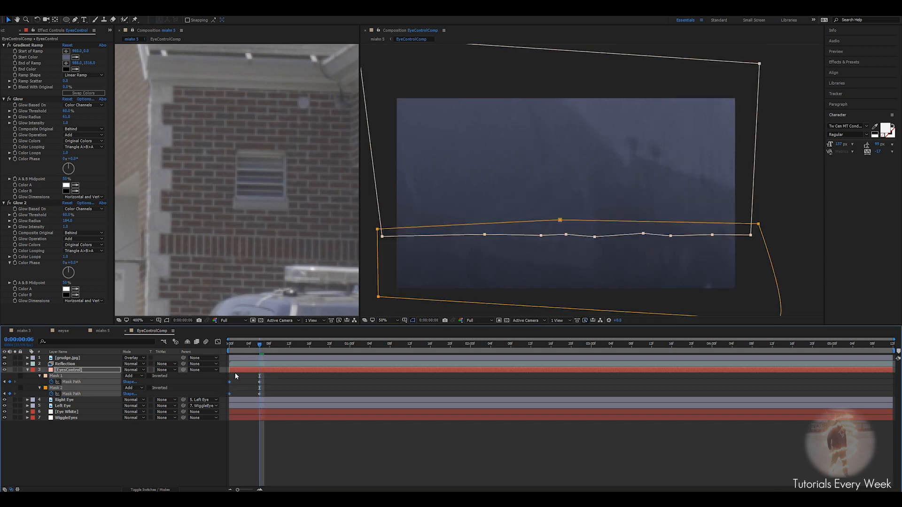
pyautogui.moveTo(259, 349); pyautogui.dragTo(291, 364)
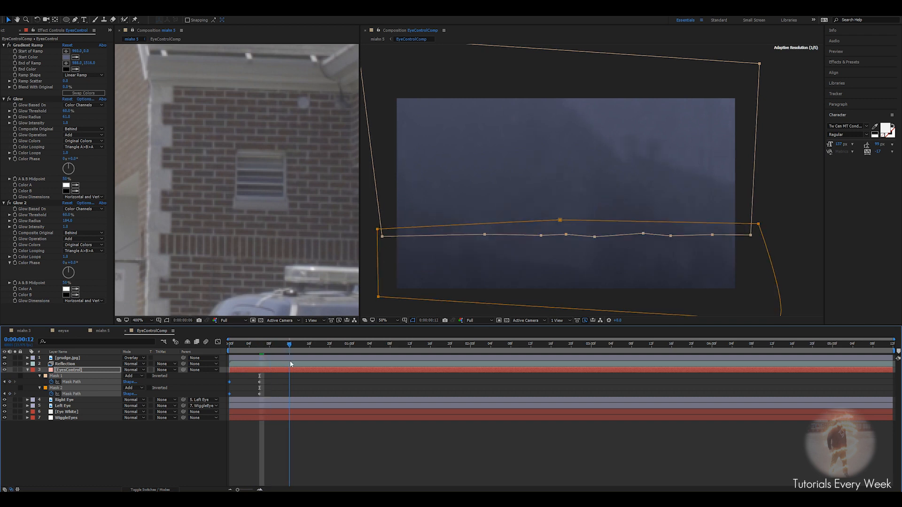
pyautogui.press('pagedown')
pyautogui.hotkey('ctrl', 'v')
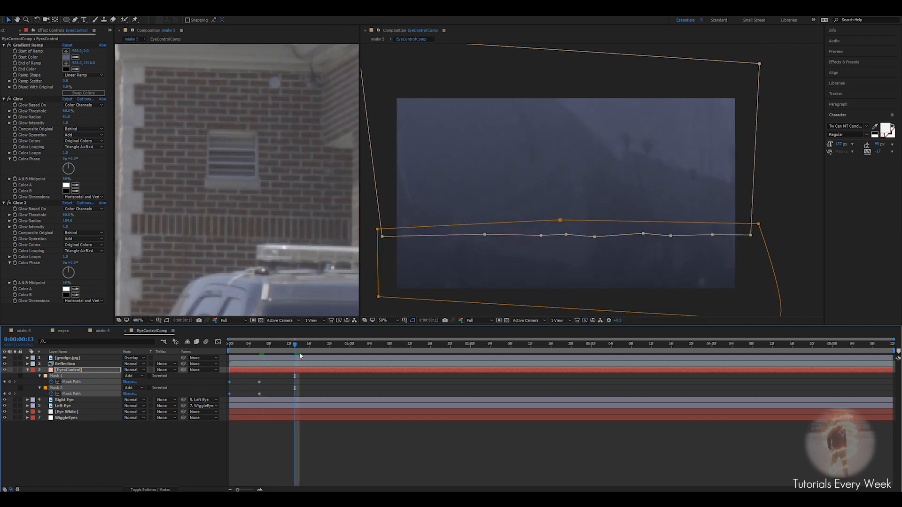
pyautogui.moveTo(298, 344)
pyautogui.mouseDown()
pyautogui.moveTo(250, 349)
pyautogui.moveTo(291, 355)
pyautogui.mouseUp()
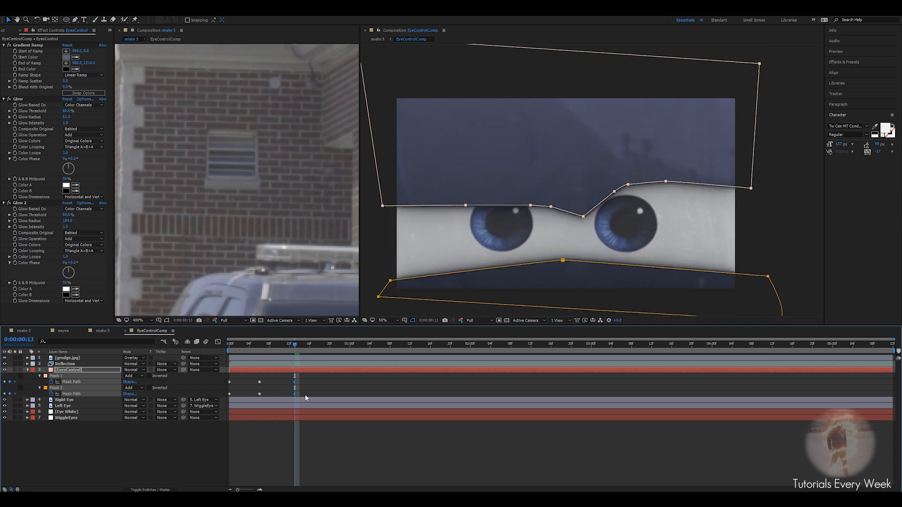
# Apply Easy Ease to all Mask Path keyframes of both masks and preview the blink from the start
pyautogui.moveTo(309, 399); pyautogui.dragTo(227, 375)
pyautogui.rightClick(260, 383)
pyautogui.moveTo(290, 469)
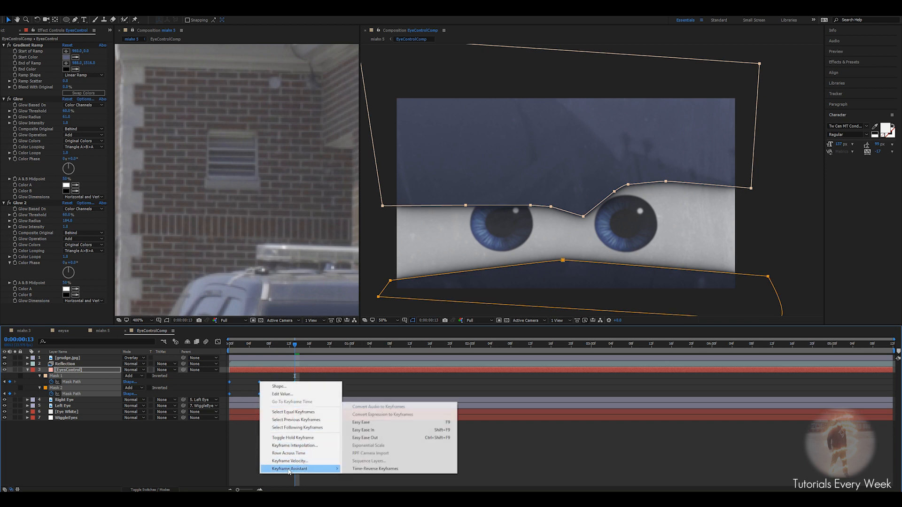
pyautogui.click(361, 422)
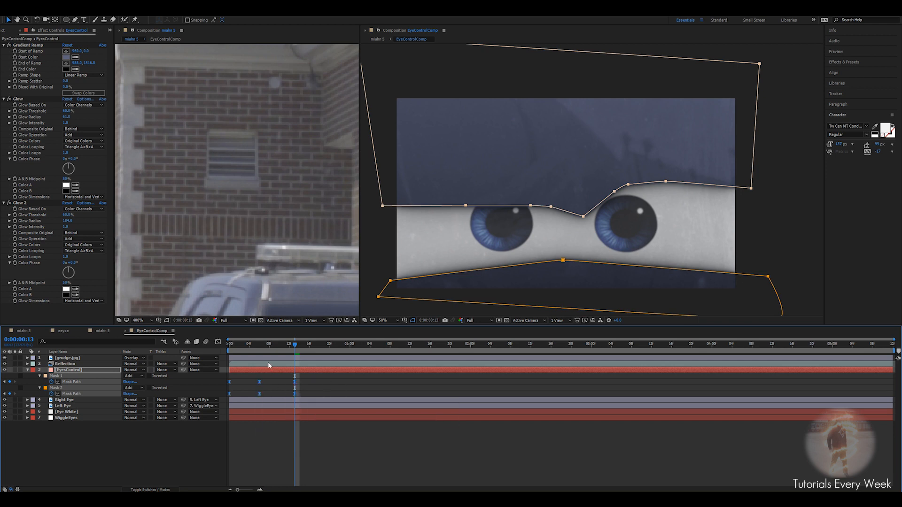
pyautogui.moveTo(294, 344); pyautogui.dragTo(228, 356)
pyautogui.scroll(-2, 512, 221)
pyautogui.press('space')
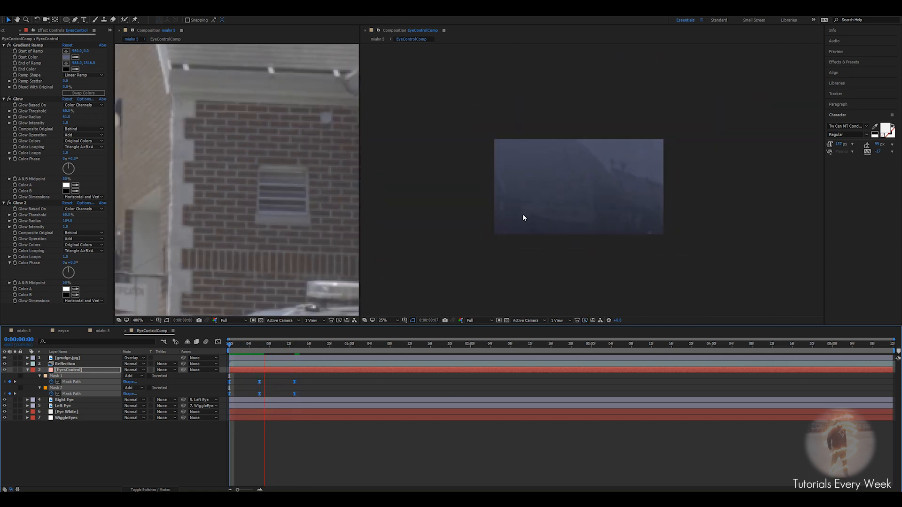
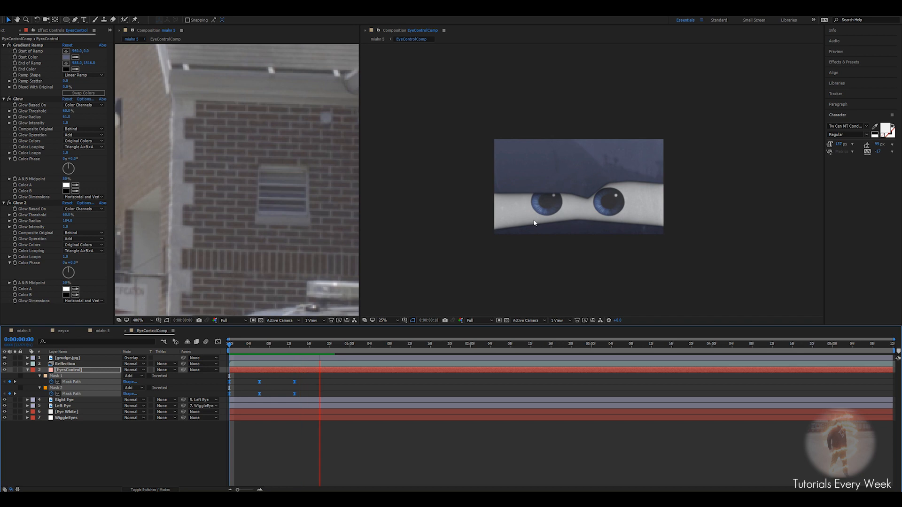
# Speed up the blink by moving the closed-eye keyframes to frame 4 and the reopened-eye keyframes to frame 8, and preview it
pyautogui.press('.')
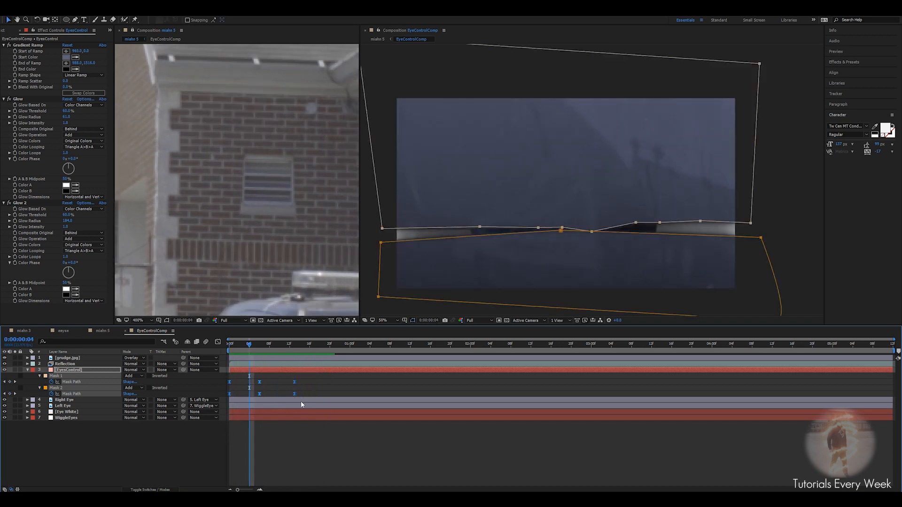
pyautogui.moveTo(313, 397); pyautogui.dragTo(250, 381)
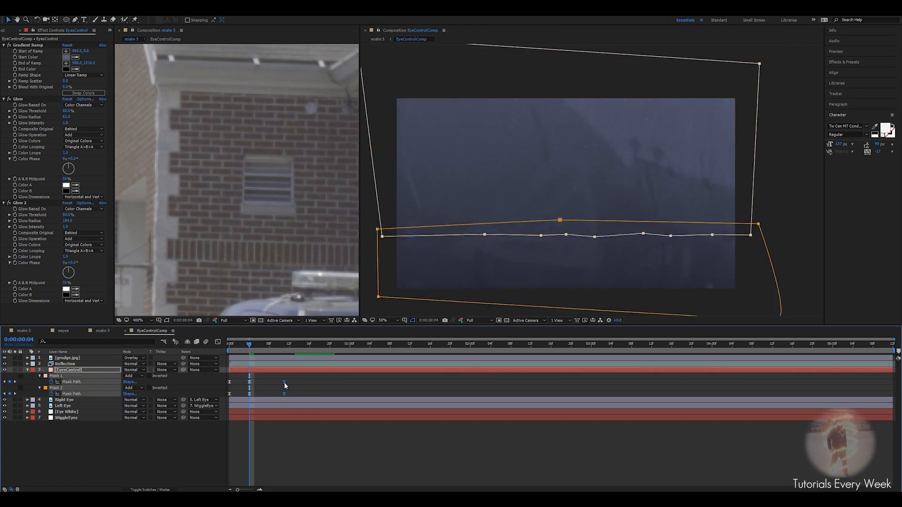
pyautogui.moveTo(284, 381); pyautogui.dragTo(269, 382)
pyautogui.press('Home')
pyautogui.press('space')
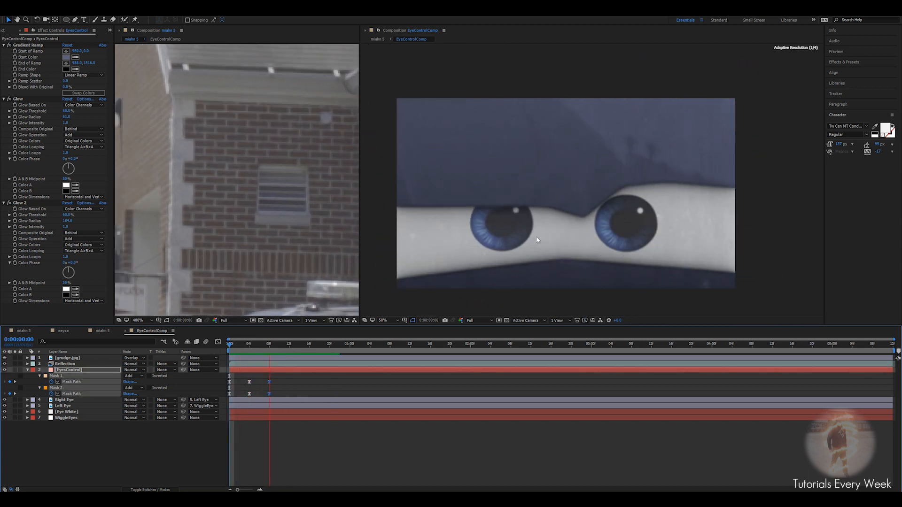
pyautogui.press(',')
pyautogui.press('space')
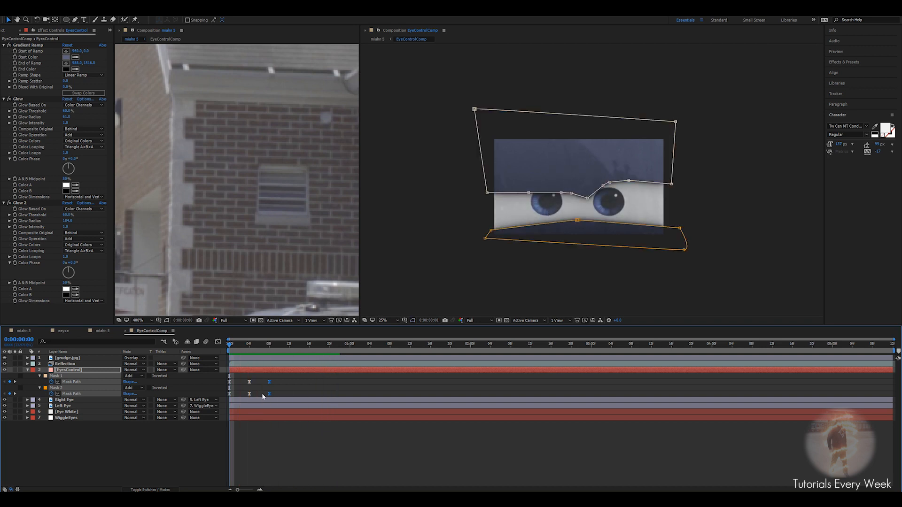
# Slow the blink slightly by moving the closed-eye Mask Path keyframes to frame 5 and the reopened-eye keyframes to frame 10
pyautogui.moveTo(284, 393); pyautogui.dragTo(247, 379)
pyautogui.moveTo(258, 383); pyautogui.dragTo(282, 381)
pyautogui.moveTo(229, 343); pyautogui.dragTo(274, 346)
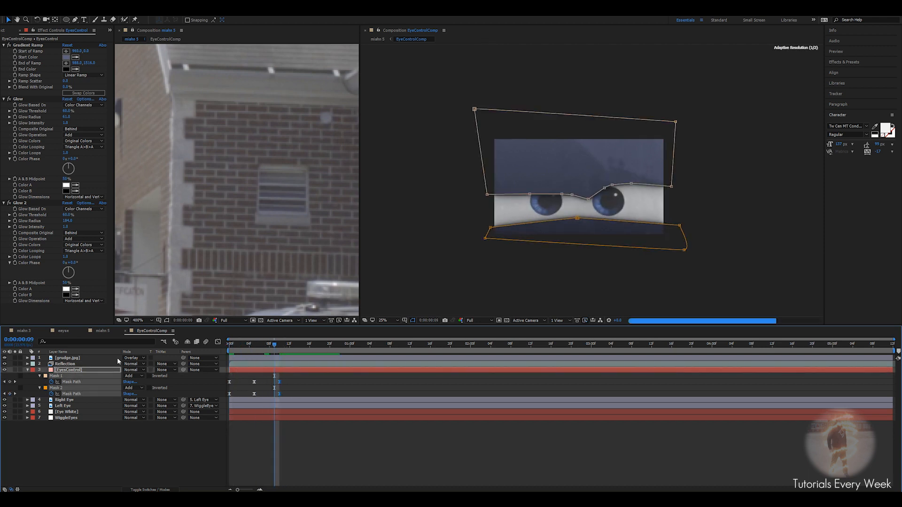
# Add a Position keyframe to the Left Eye layer at 0:00:00:06, while the lids are closed
pyautogui.click(67, 407)
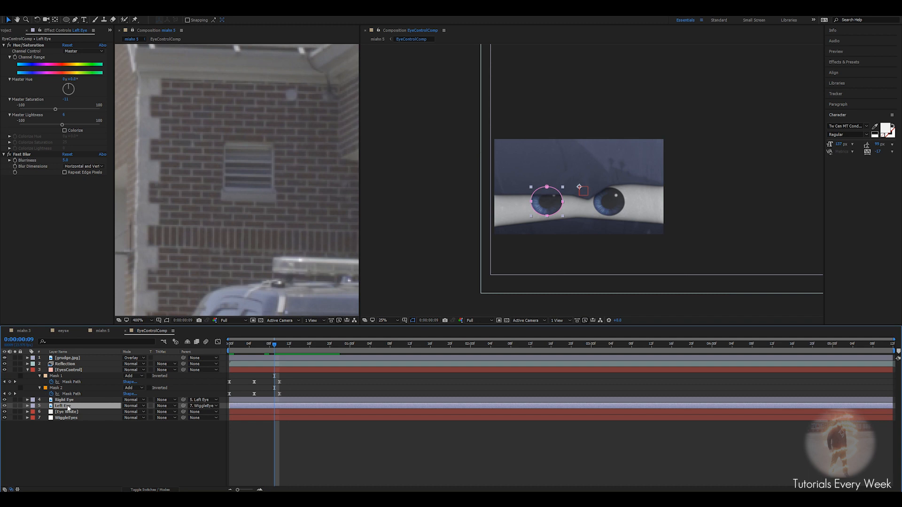
pyautogui.press('p')
pyautogui.moveTo(275, 347); pyautogui.dragTo(259, 348)
pyautogui.click(45, 411)
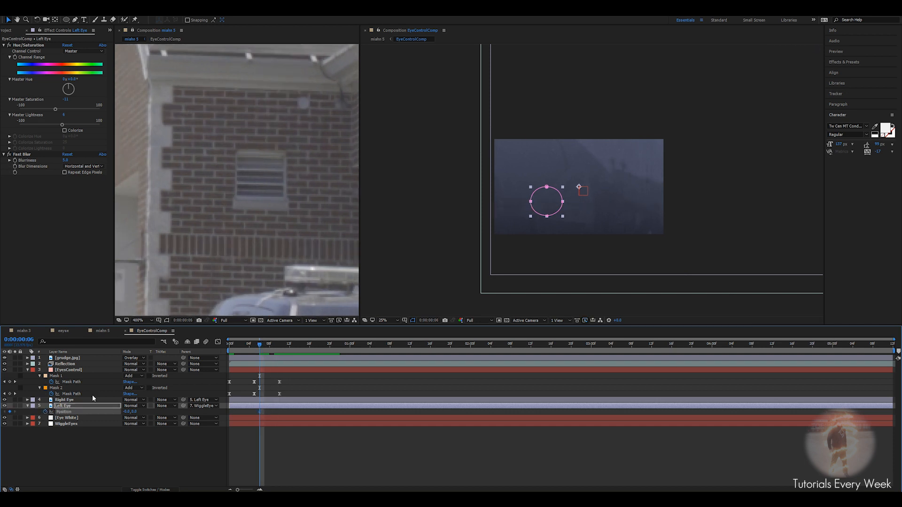
# At 0:00:00:11, move the Left Eye down and to the left to about -216, 96, and preview the motion
pyautogui.moveTo(262, 347); pyautogui.dragTo(281, 352)
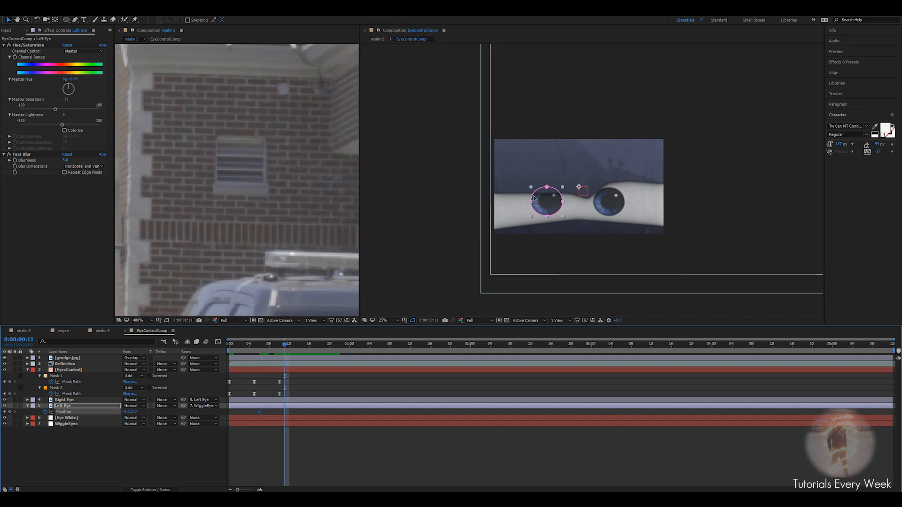
pyautogui.moveTo(539, 213)
pyautogui.mouseDown()
pyautogui.moveTo(573, 210)
pyautogui.moveTo(533, 224)
pyautogui.moveTo(543, 226)
pyautogui.mouseUp()
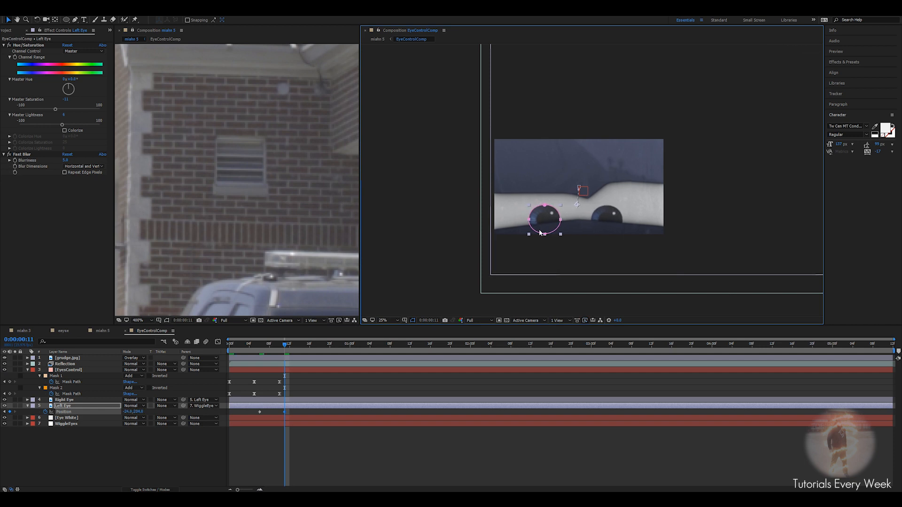
pyautogui.press('space')
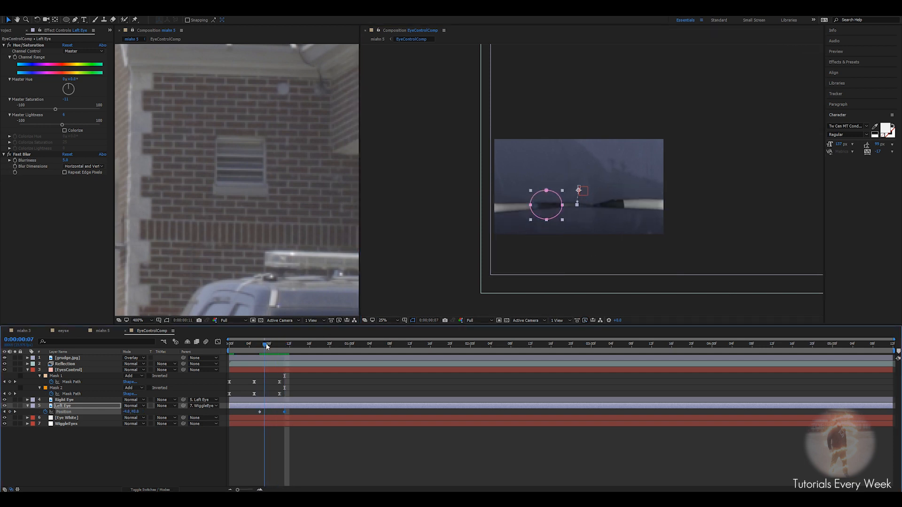
pyautogui.moveTo(544, 222); pyautogui.dragTo(531, 218)
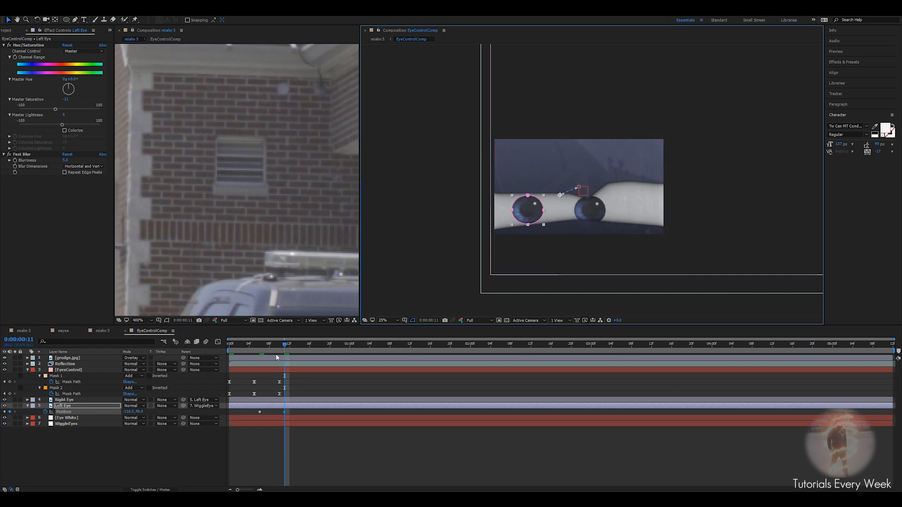
pyautogui.moveTo(281, 348); pyautogui.dragTo(220, 351)
pyautogui.press('space')
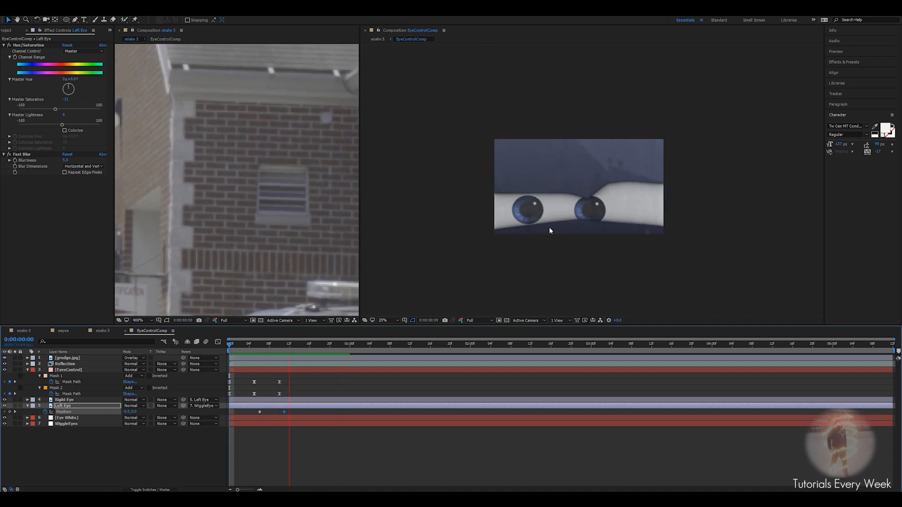
# Shift both Left Eye Position keyframes two frames earlier, to frames 4 and 9, and preview from the start
pyautogui.press('space')
pyautogui.moveTo(253, 410); pyautogui.dragTo(273, 413)
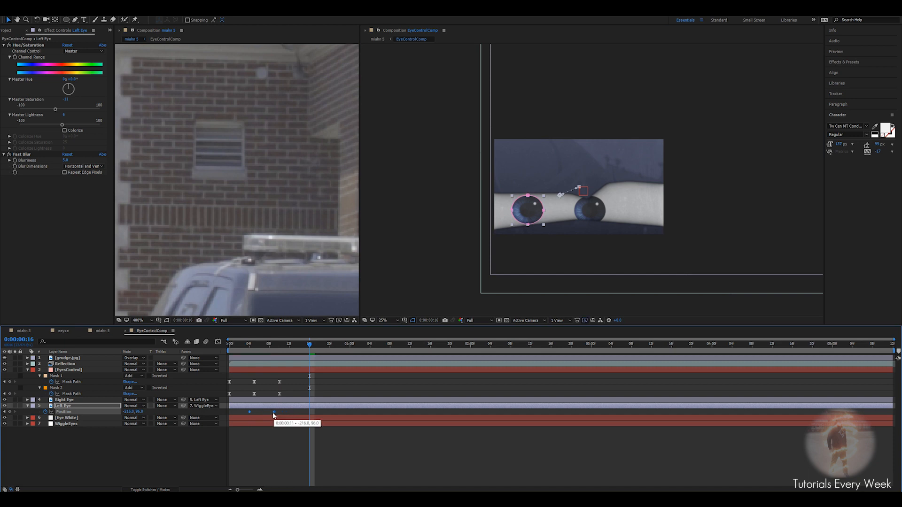
pyautogui.moveTo(306, 343); pyautogui.dragTo(218, 346)
pyautogui.press('space')
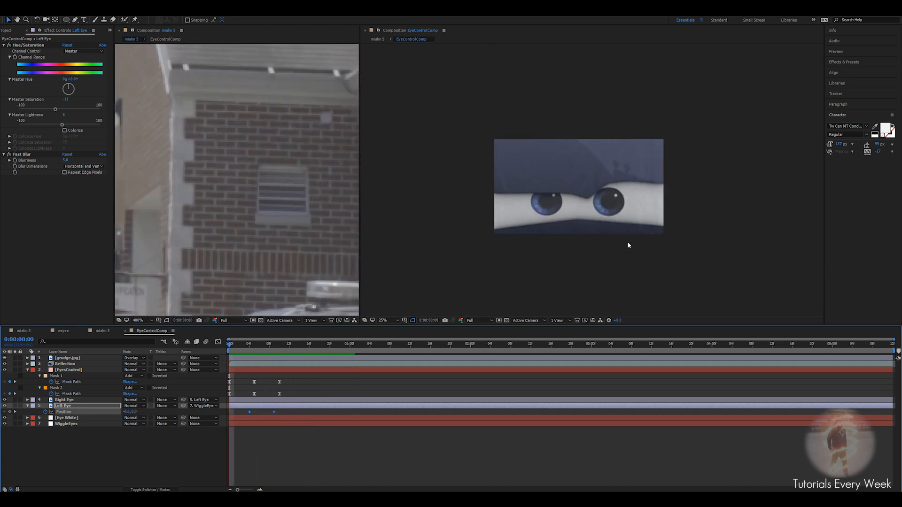
pyautogui.scroll(-2, 616, 214)
pyautogui.scroll(1, 611, 207)
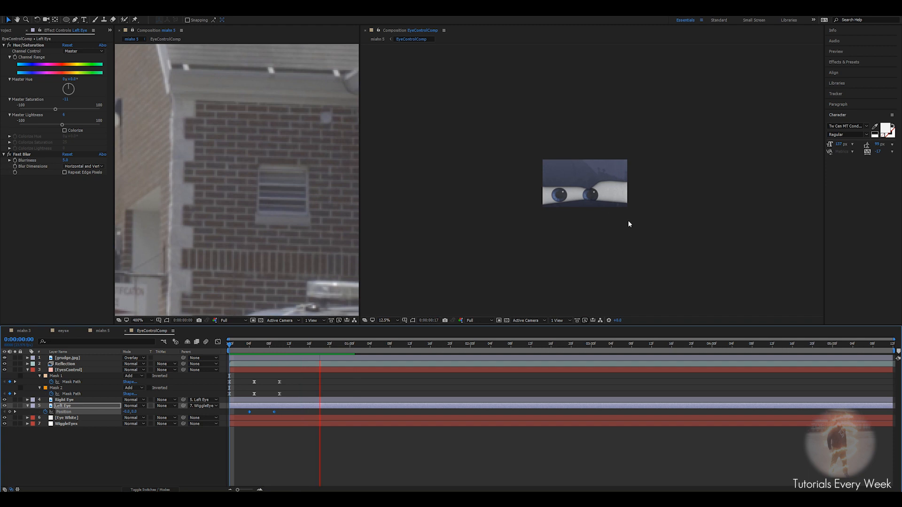
pyautogui.press('space')
# Apply Easy Ease to both Left Eye Position keyframes and move the second one to frame 10
pyautogui.rightClick(248, 413)
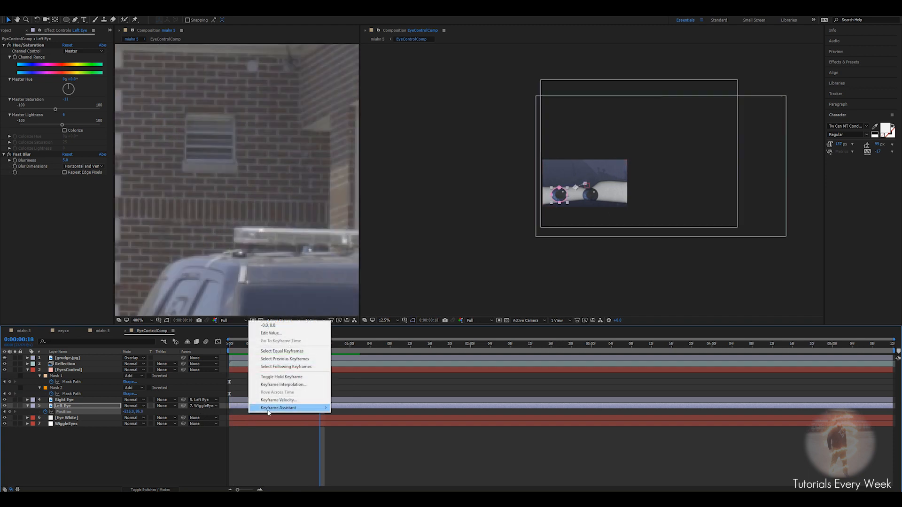
pyautogui.moveTo(289, 409)
pyautogui.click(353, 423)
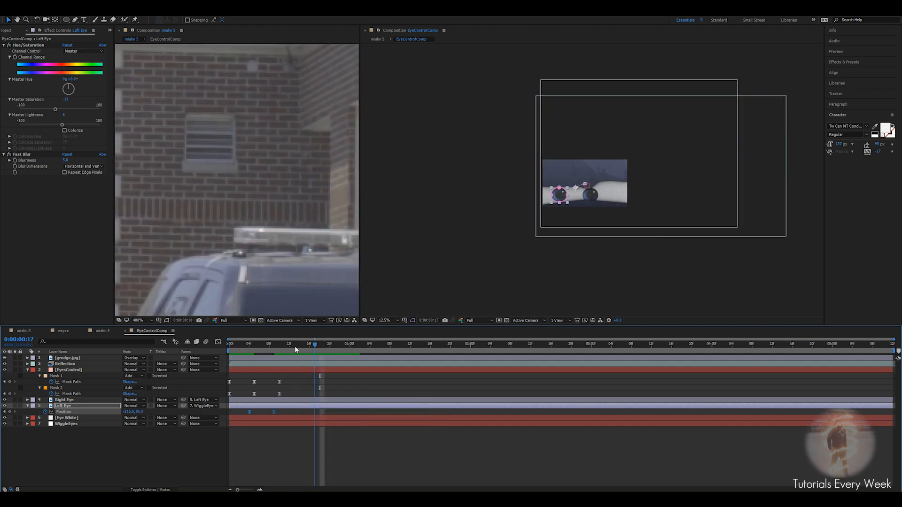
pyautogui.moveTo(295, 346); pyautogui.dragTo(240, 345)
pyautogui.moveTo(274, 412); pyautogui.dragTo(281, 412)
# Preview the blink with the shifting gaze and examine how the eyes sit on the SUV's windshield in the main comp
pyautogui.press('space')
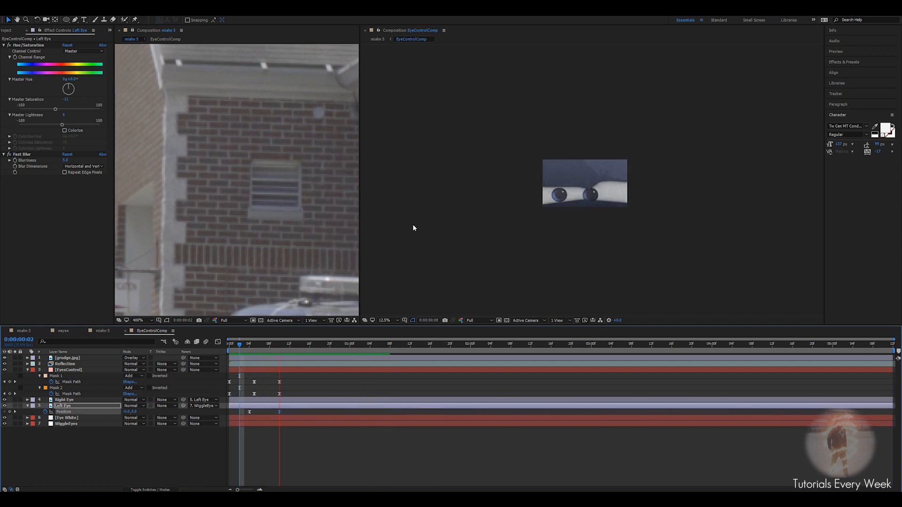
pyautogui.press('.')
pyautogui.press('space')
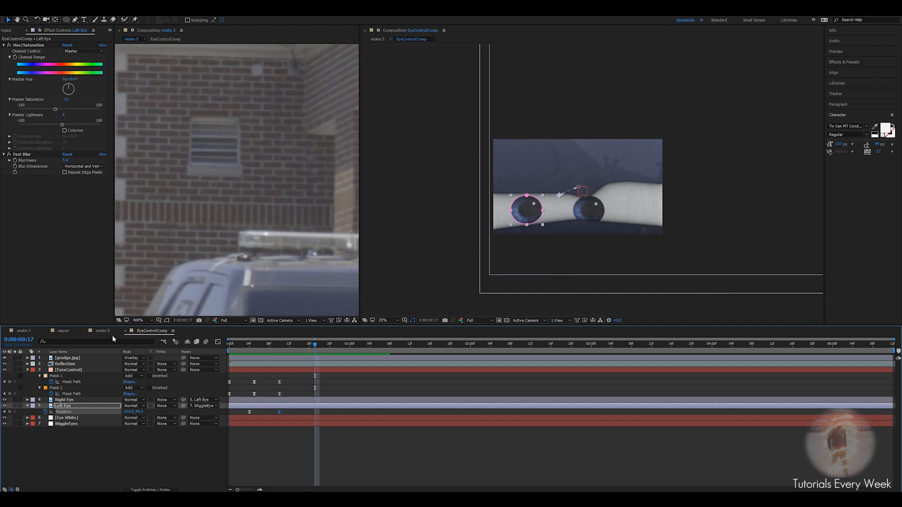
pyautogui.click(100, 331)
pyautogui.scroll(4, 581, 213)
pyautogui.scroll(2, 582, 215)
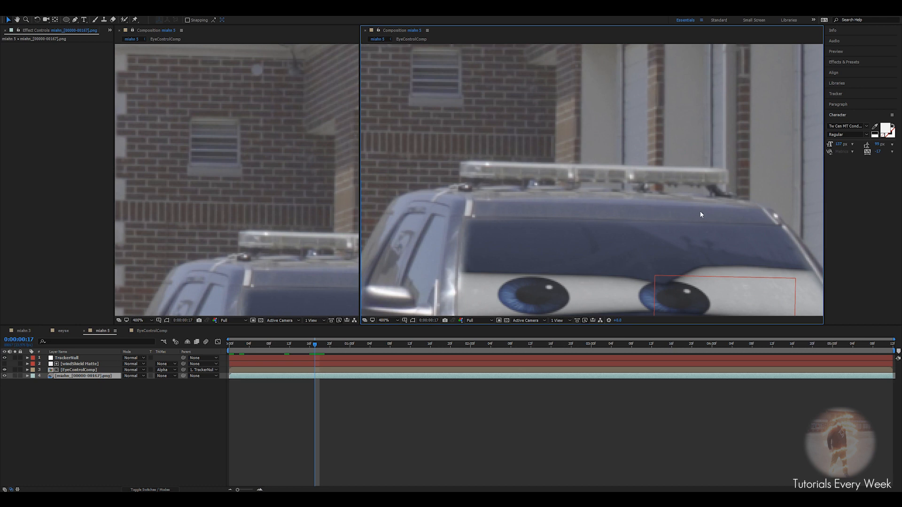
pyautogui.scroll(-2, 640, 201)
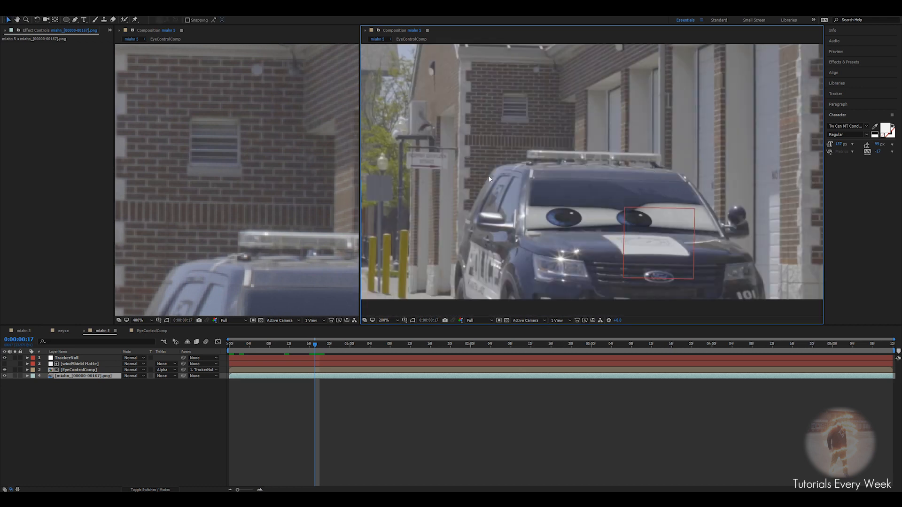
# In EyeControlComp, collapse the expanded layer properties and add TirtTexture.jpg as the uppermost layer
pyautogui.click(147, 331)
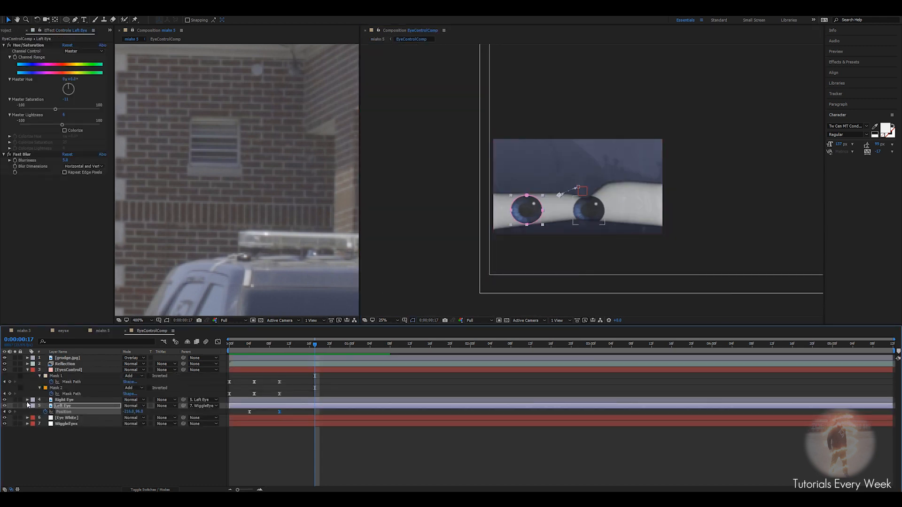
pyautogui.click(28, 406)
pyautogui.click(28, 369)
pyautogui.click(7, 31)
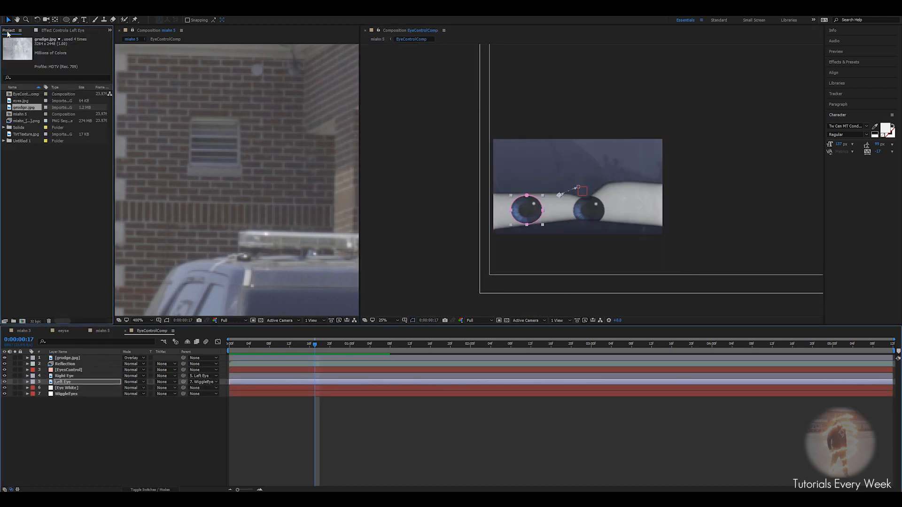
pyautogui.moveTo(23, 138); pyautogui.dragTo(78, 360)
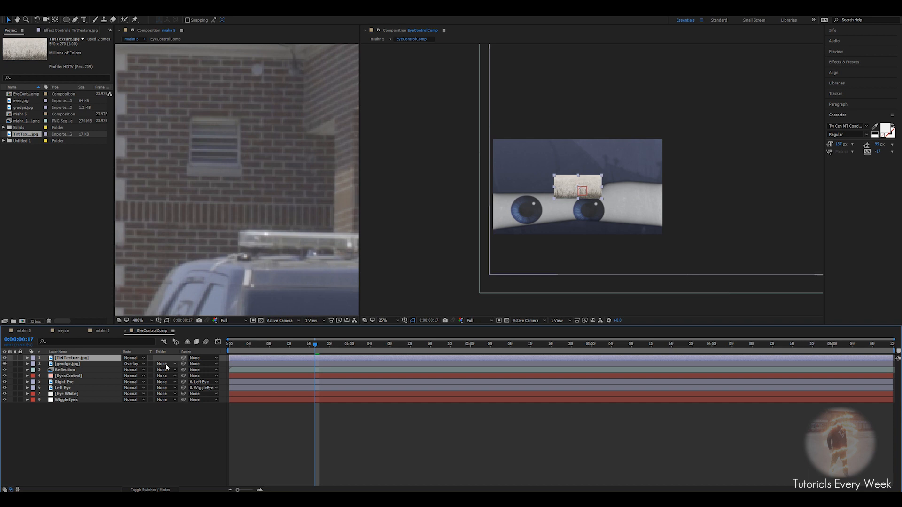
# Scale up the TirtTexture.jpg layer until it covers the whole frame and set its rotation to 180°
pyautogui.press('s')
pyautogui.moveTo(133, 364); pyautogui.dragTo(202, 364)
pyautogui.press('r')
pyautogui.click(133, 364)
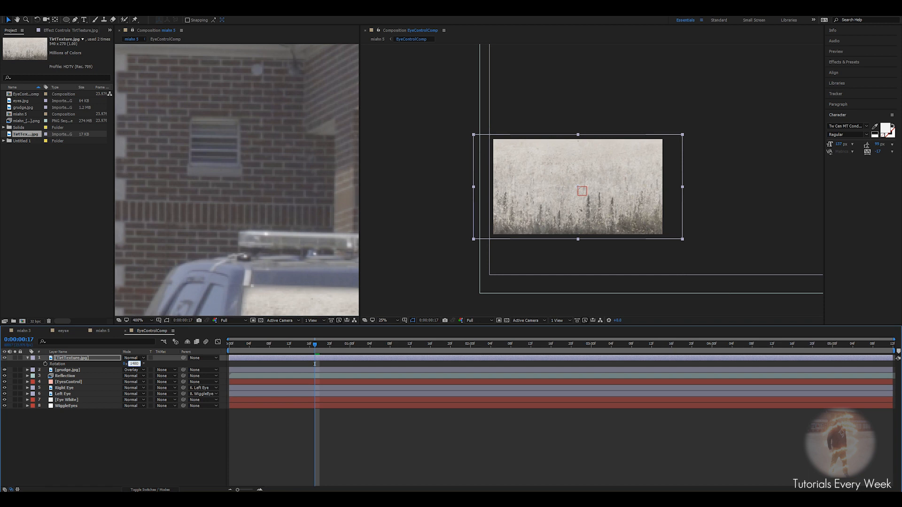
pyautogui.write('180')
pyautogui.press('Return')
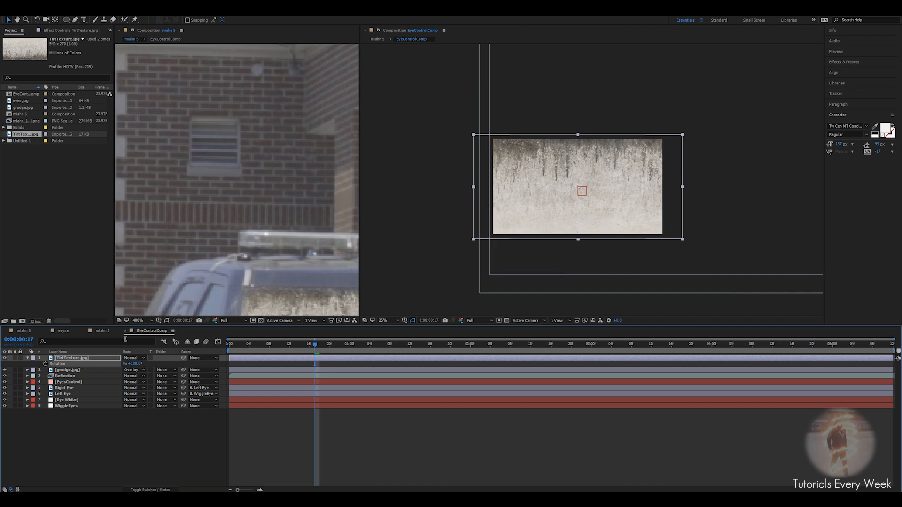
# Draw a closed Pen mask on the texture layer that keeps only its upper part, with a wavy lower edge
pyautogui.click(75, 20)
pyautogui.click(499, 122)
pyautogui.click(491, 141)
pyautogui.click(517, 152)
pyautogui.click(657, 139)
pyautogui.click(667, 118)
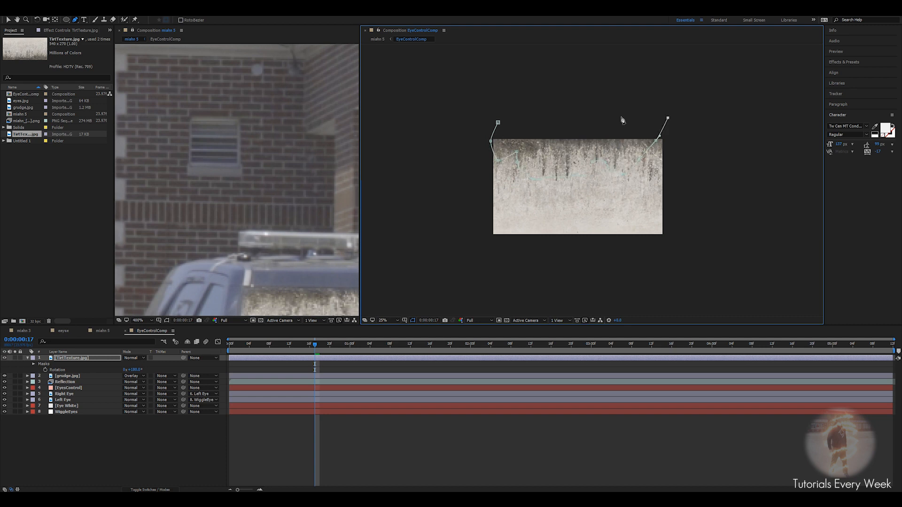
pyautogui.click(499, 123)
# Widen the main comp view to show the windshield and feather the texture layer's mask until its edges are soft
pyautogui.press('h')
pyautogui.moveTo(303, 286); pyautogui.dragTo(194, 161)
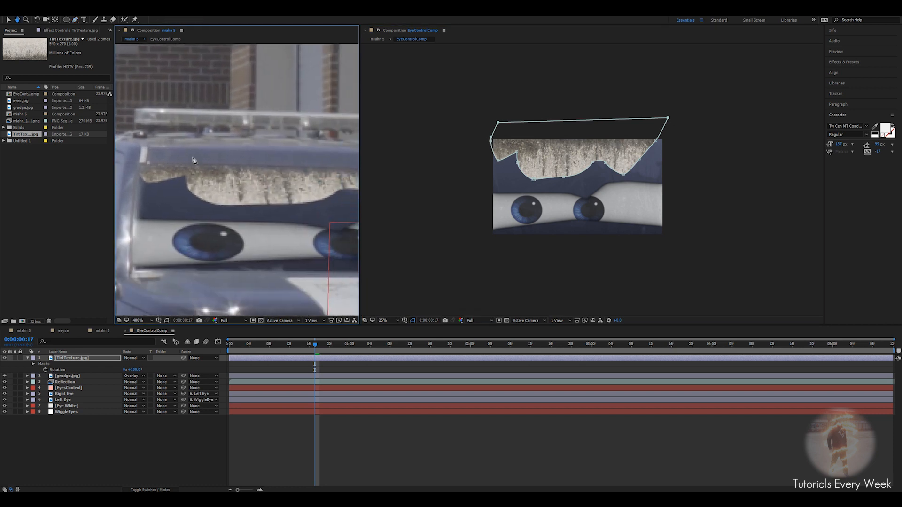
pyautogui.press('g')
pyautogui.scroll(-4, 194, 160)
pyautogui.scroll(4, 206, 209)
pyautogui.scroll(-2, 206, 209)
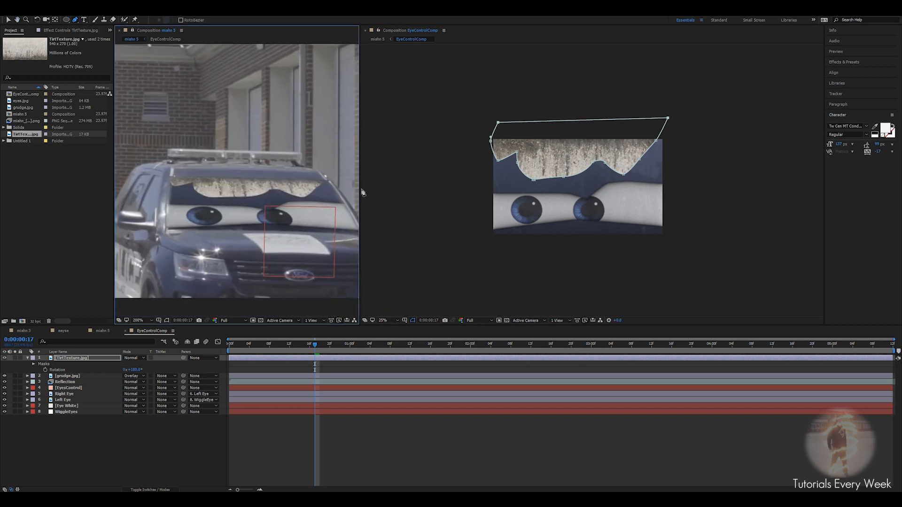
pyautogui.moveTo(360, 191); pyautogui.dragTo(486, 193)
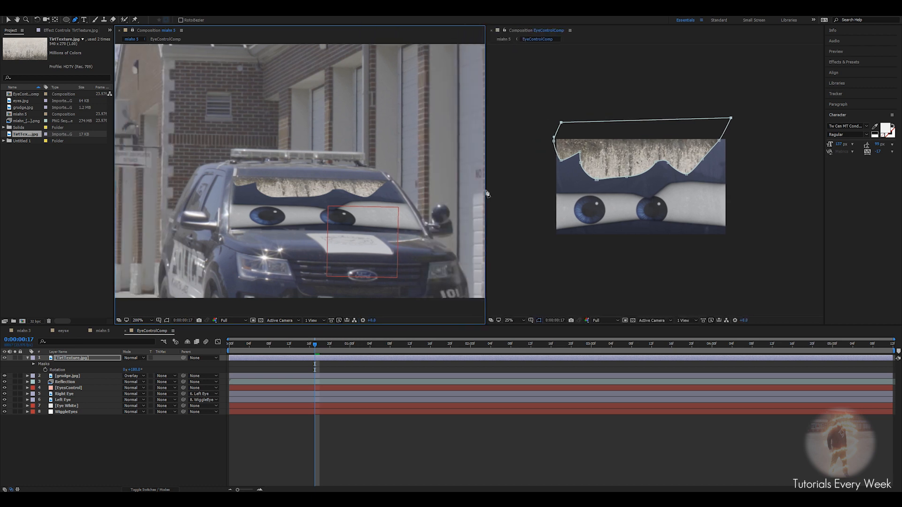
pyautogui.click(64, 357)
pyautogui.press('f')
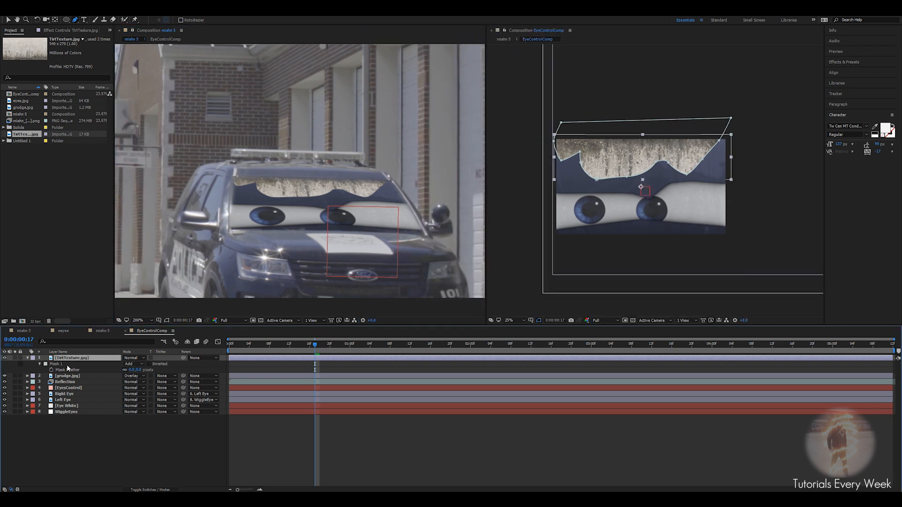
pyautogui.moveTo(138, 373)
pyautogui.mouseDown()
pyautogui.moveTo(158, 372)
pyautogui.moveTo(146, 370)
pyautogui.mouseUp()
pyautogui.press('.')
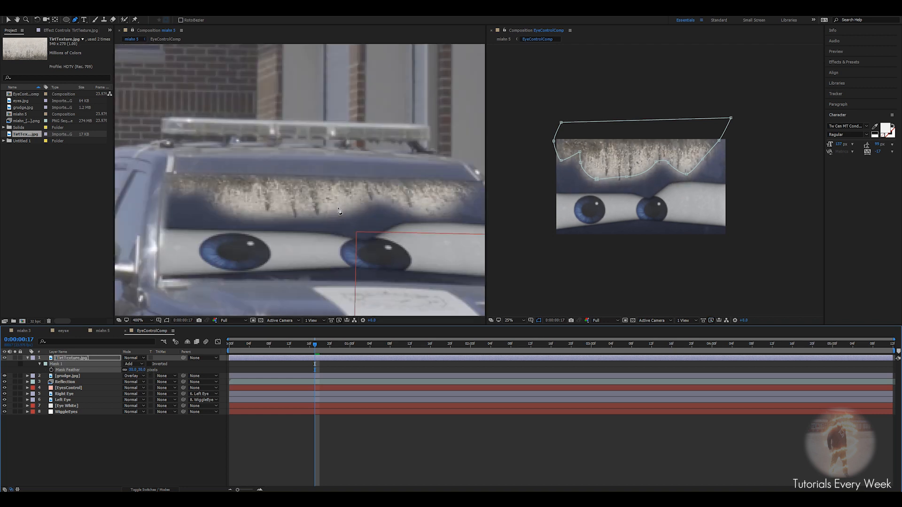
# Lower the texture layer's opacity to a few percent so only a faint dirt trace remains on the windshield
pyautogui.press('t')
pyautogui.moveTo(126, 364); pyautogui.dragTo(86, 368)
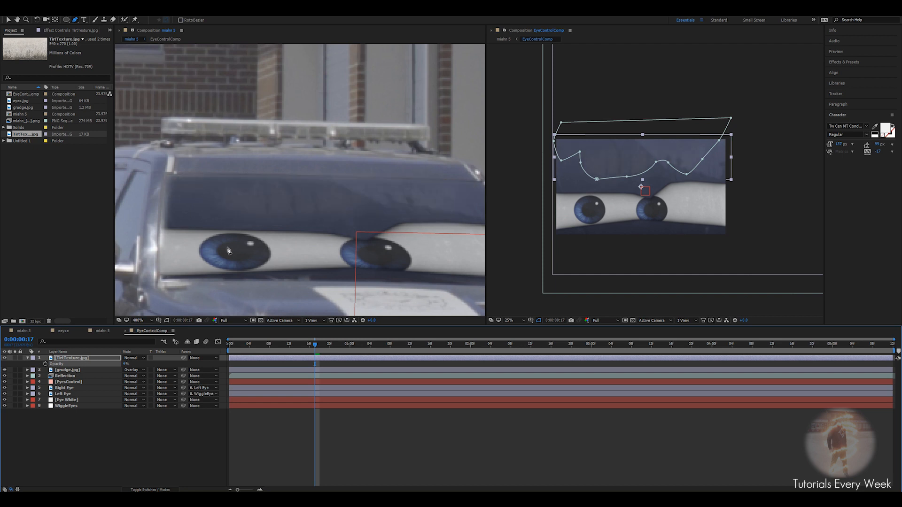
pyautogui.press('.')
# Move the texture layer slightly upward and reshape the notches in its mask's lower edge into a smoother curve
pyautogui.moveTo(583, 161); pyautogui.dragTo(650, 152)
pyautogui.press('v')
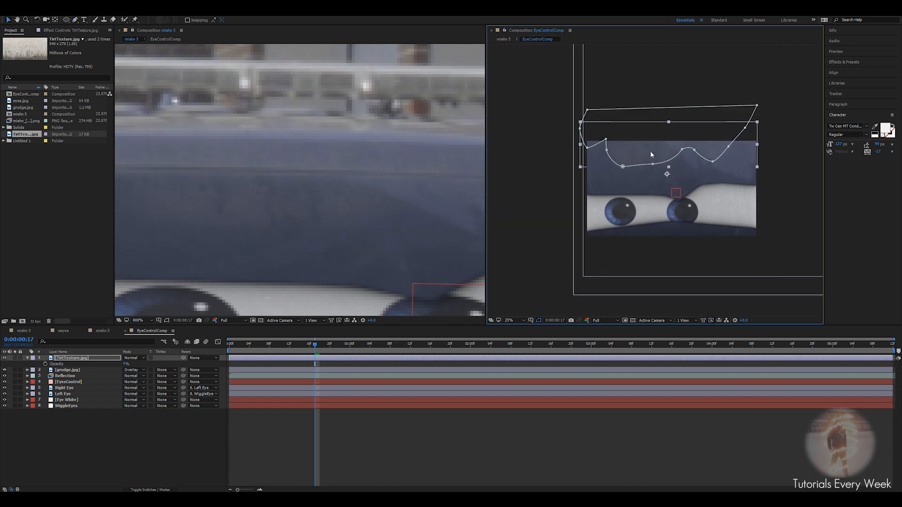
pyautogui.scroll(-1, 308, 217)
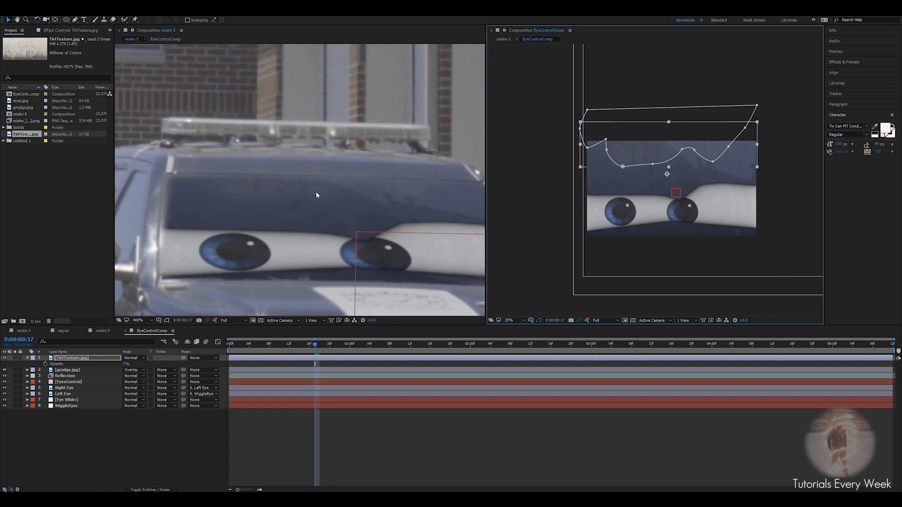
pyautogui.moveTo(682, 151); pyautogui.dragTo(702, 161)
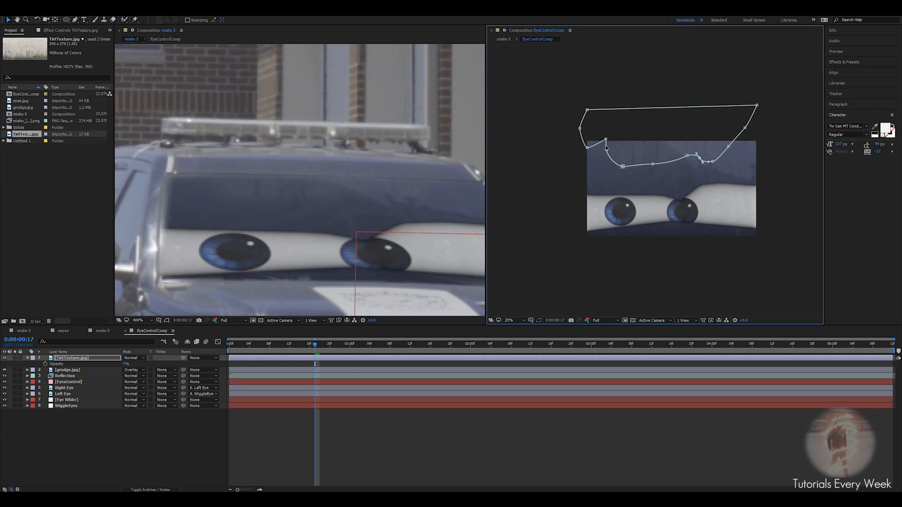
pyautogui.moveTo(606, 139); pyautogui.dragTo(598, 160)
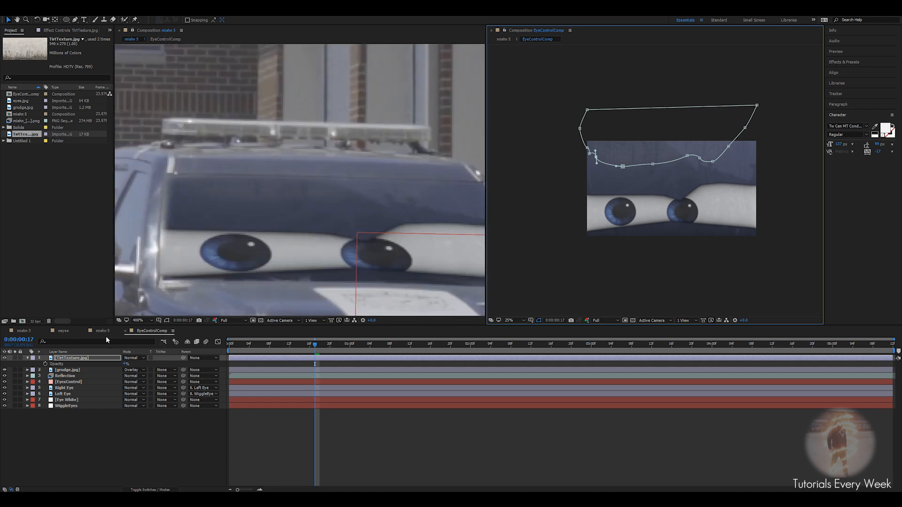
# Close the second composition viewer and return to the main comp to show the whole shot
pyautogui.click(491, 32)
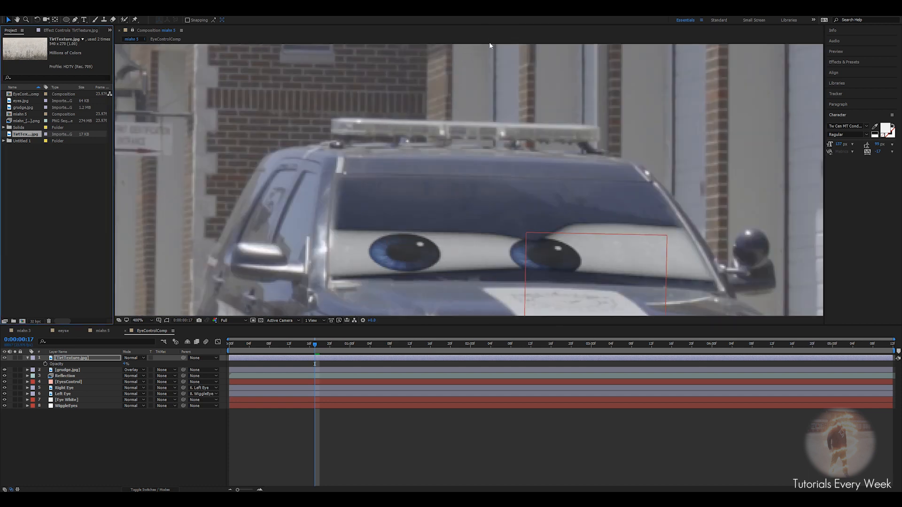
pyautogui.click(106, 331)
pyautogui.scroll(-4, 470, 206)
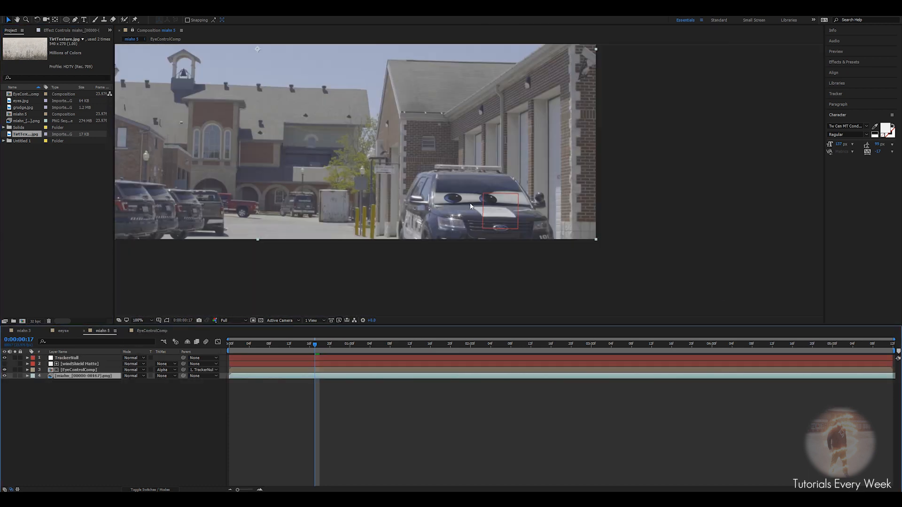
# Preview the tracked eyes on the approaching SUV and stop at 0:00:02:19 with the windshield in close view
pyautogui.press('space')
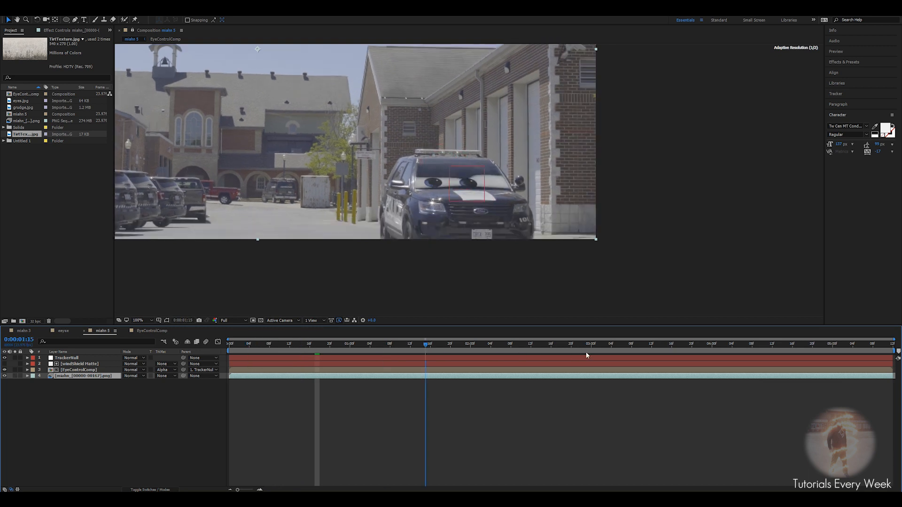
pyautogui.scroll(2, 311, 120)
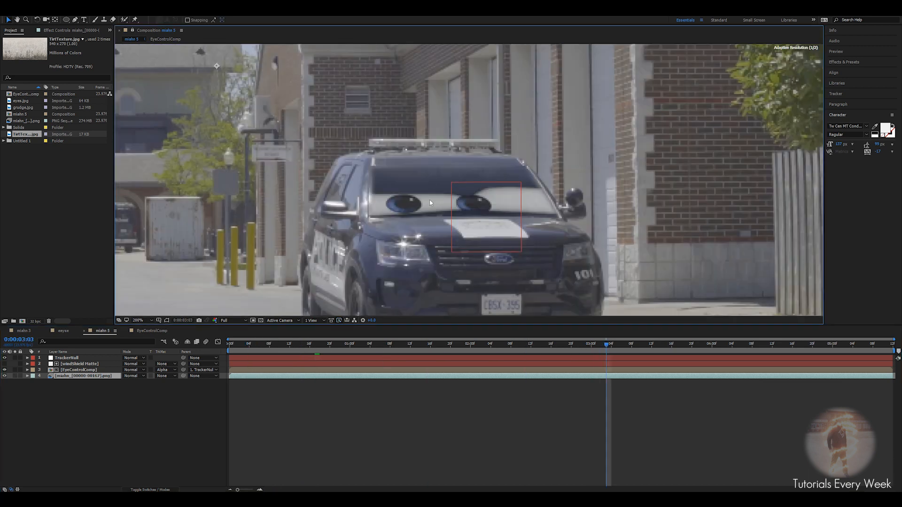
pyautogui.moveTo(457, 201); pyautogui.dragTo(512, 211)
pyautogui.moveTo(601, 346); pyautogui.dragTo(567, 346)
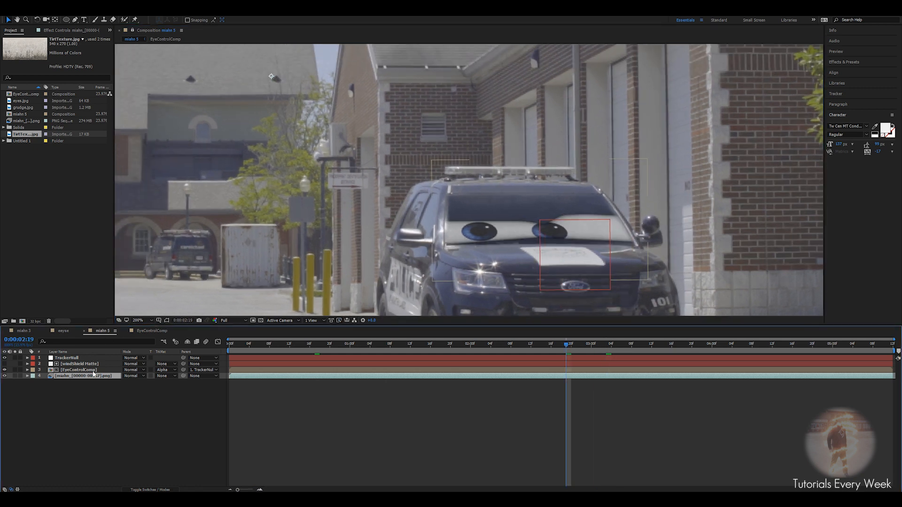
# Apply a Levels effect to the EyeControlComp layer and widen the area showing its effect settings
pyautogui.click(77, 370)
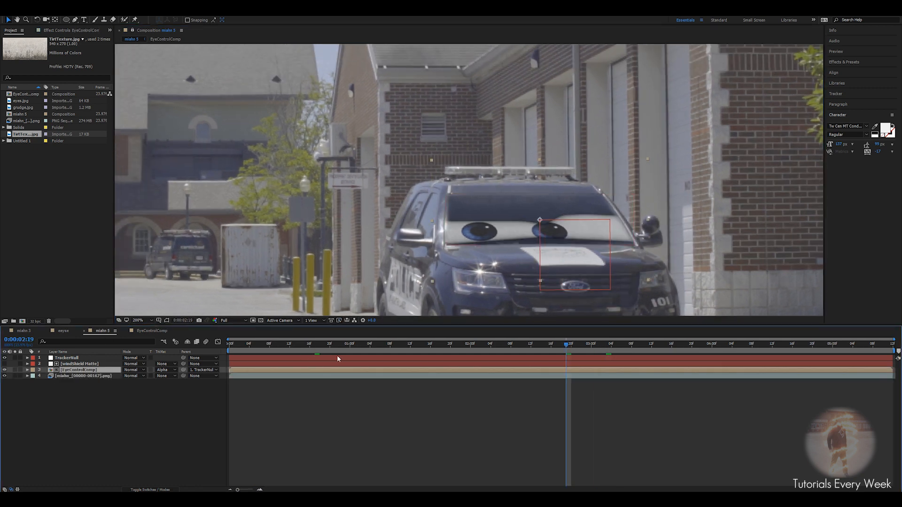
pyautogui.click(54, 31)
pyautogui.hotkey('ctrl', 'space')
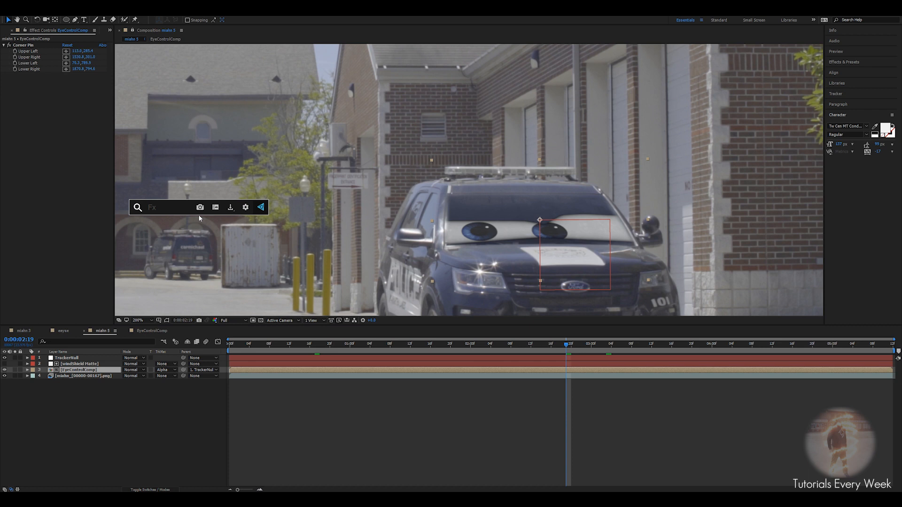
pyautogui.write('levels')
pyautogui.press('Return')
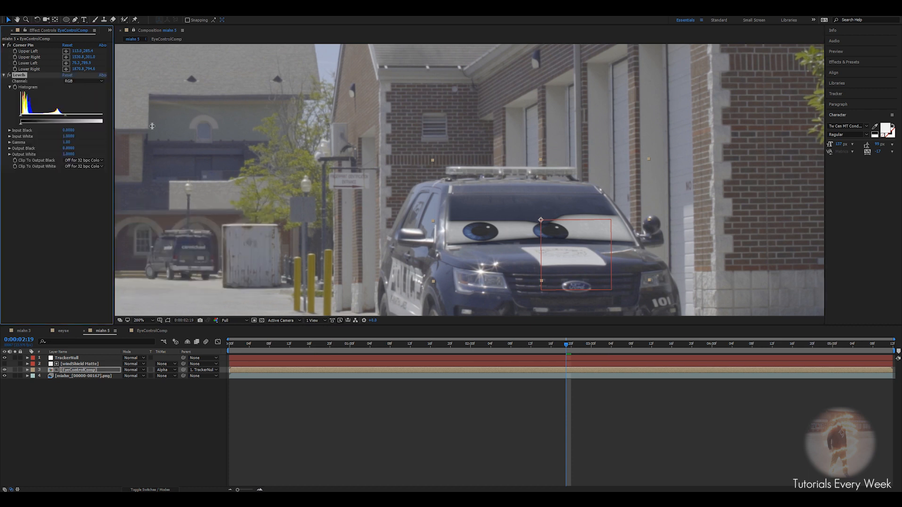
pyautogui.moveTo(113, 125); pyautogui.dragTo(155, 126)
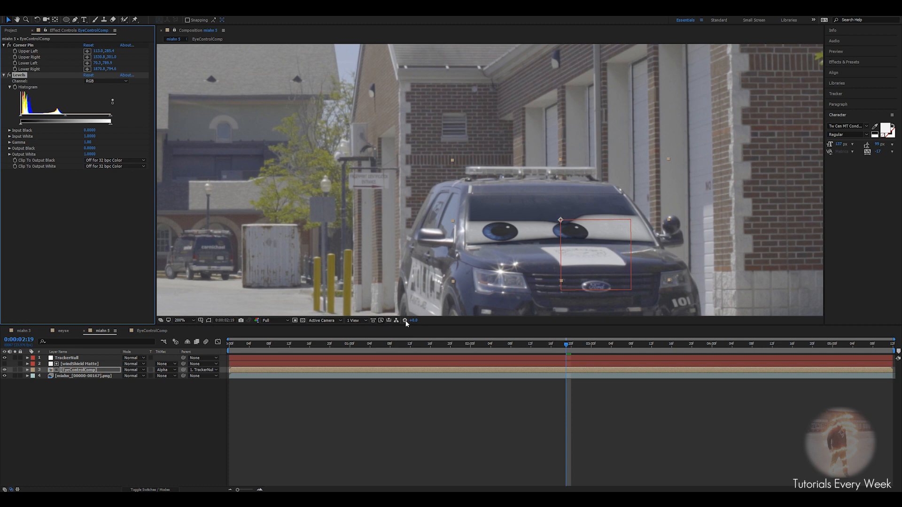
# Raise the viewer exposure strongly and compare the eyes' whites with the brightest areas of the SUV and parking lot
pyautogui.moveTo(413, 320); pyautogui.dragTo(426, 321)
pyautogui.scroll(-2, 491, 180)
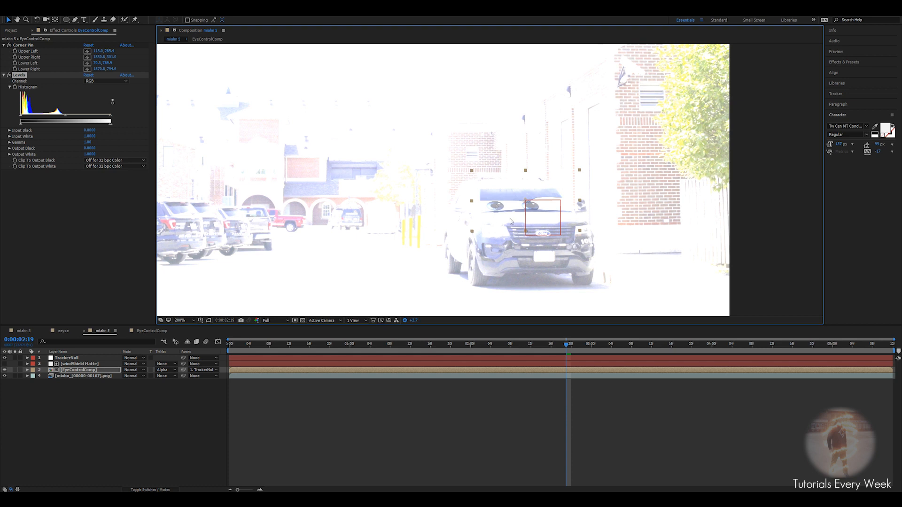
pyautogui.scroll(2, 512, 220)
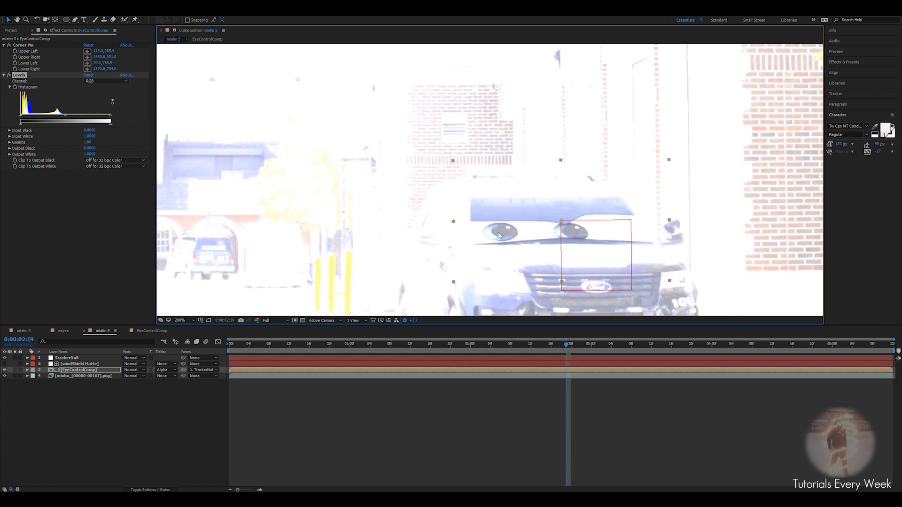
pyautogui.moveTo(501, 218); pyautogui.dragTo(592, 143)
pyautogui.moveTo(329, 239); pyautogui.dragTo(524, 223)
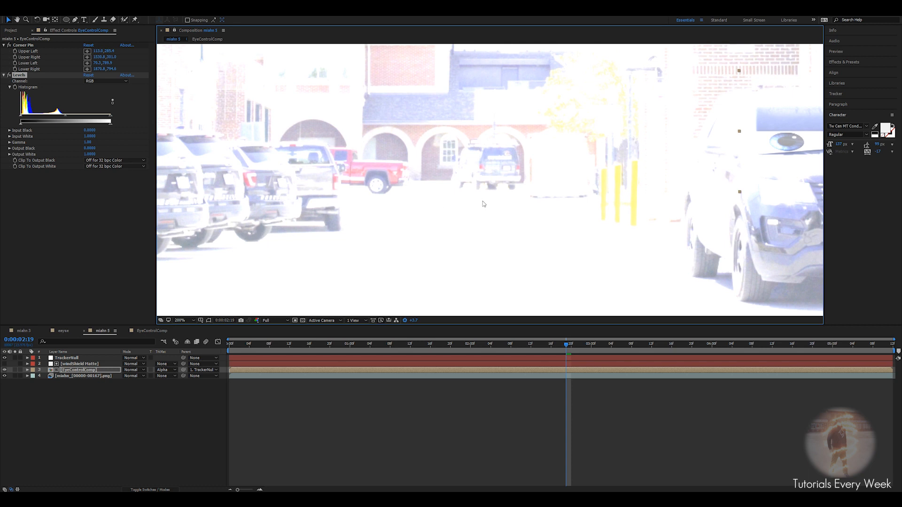
pyautogui.moveTo(683, 204); pyautogui.dragTo(472, 198)
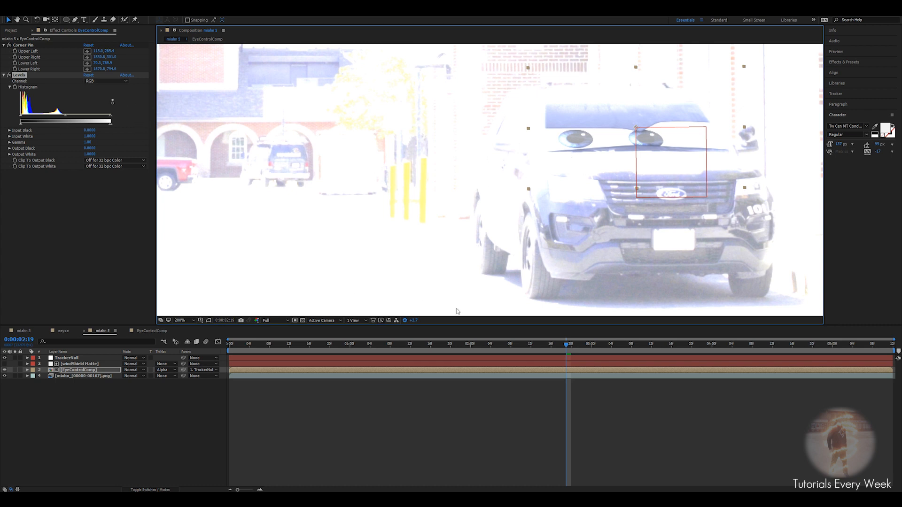
# Check the eyes under strongly lowered viewer exposure, reduce the Levels Output White to 0.9725, and reset the exposure
pyautogui.moveTo(388, 321); pyautogui.dragTo(385, 322)
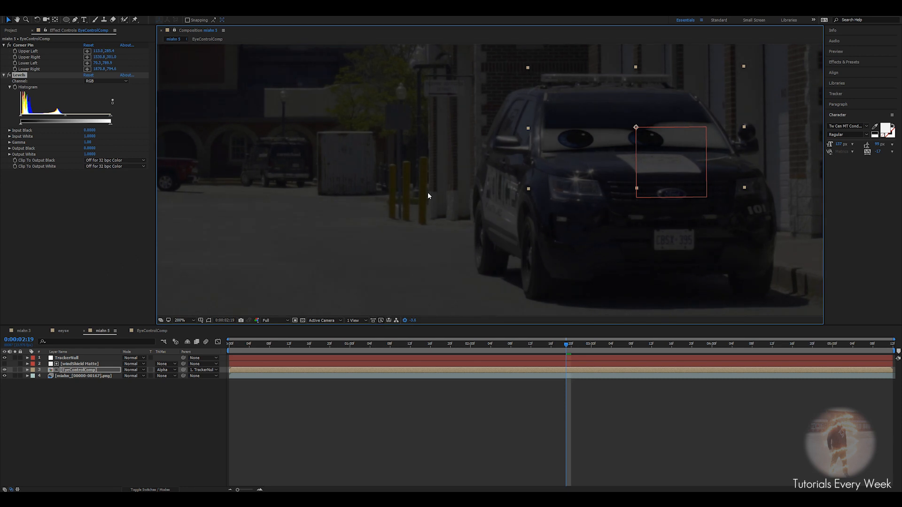
pyautogui.scroll(-3, 428, 192)
pyautogui.scroll(3, 448, 227)
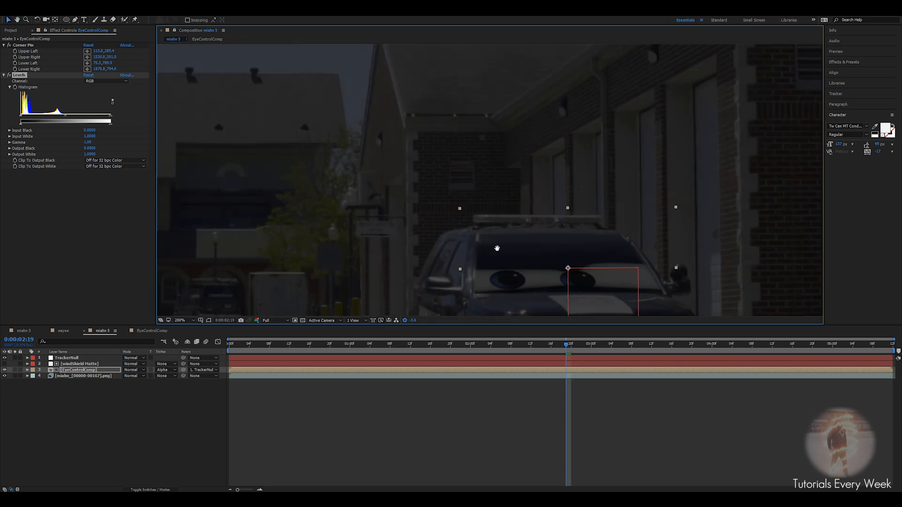
pyautogui.scroll(-3, 499, 247)
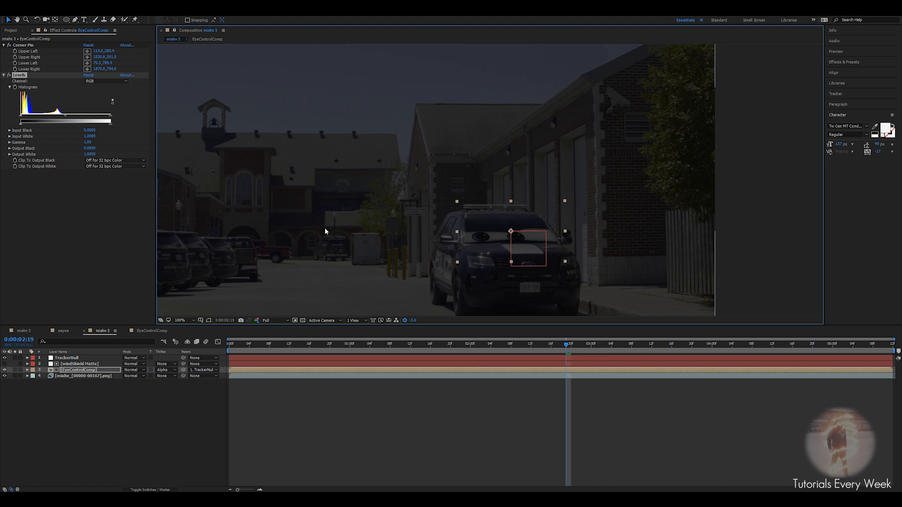
pyautogui.moveTo(111, 124)
pyautogui.mouseDown()
pyautogui.moveTo(62, 125)
pyautogui.moveTo(108, 129)
pyautogui.mouseUp()
pyautogui.click(407, 323)
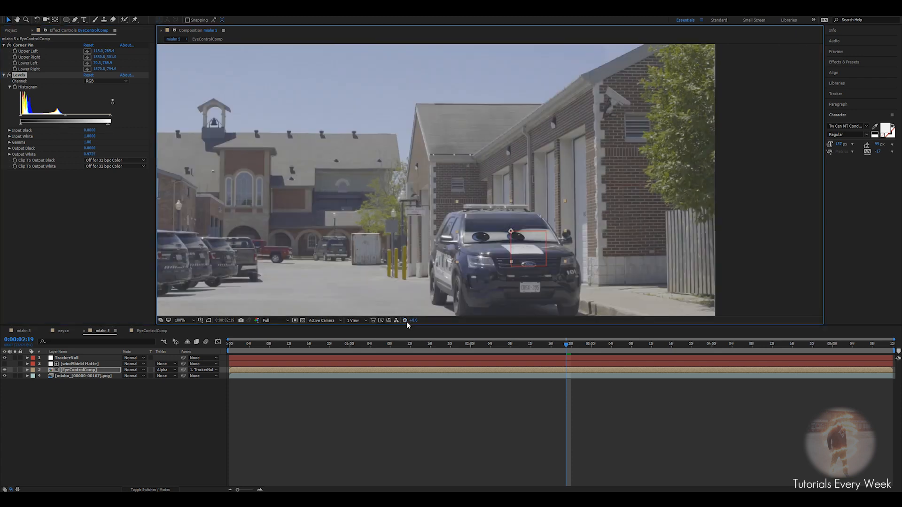
# Apply a Tint effect to the EyeControlComp layer with Amount to Tint set to 5%
pyautogui.scroll(-1, 435, 256)
pyautogui.scroll(5, 493, 225)
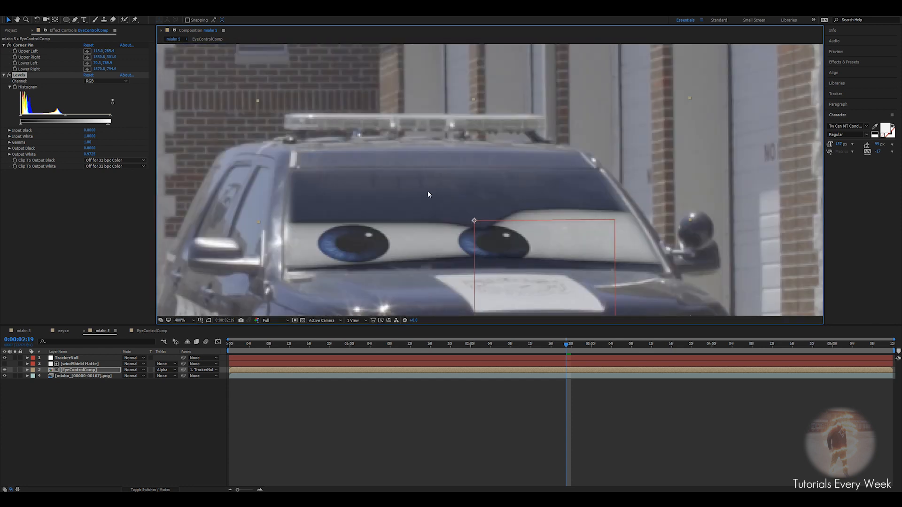
pyautogui.moveTo(428, 193); pyautogui.dragTo(452, 183)
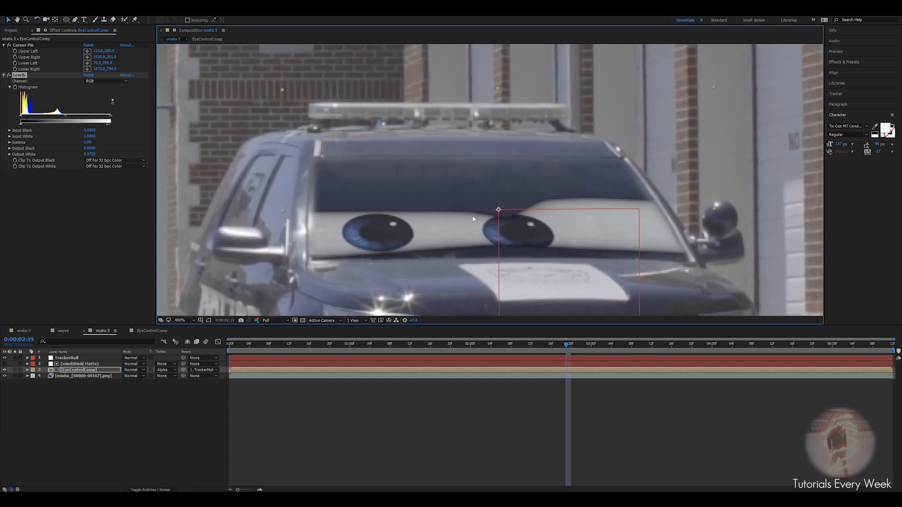
pyautogui.click(92, 210)
pyautogui.hotkey('ctrl', 'space')
pyautogui.write('tint')
pyautogui.press('Return')
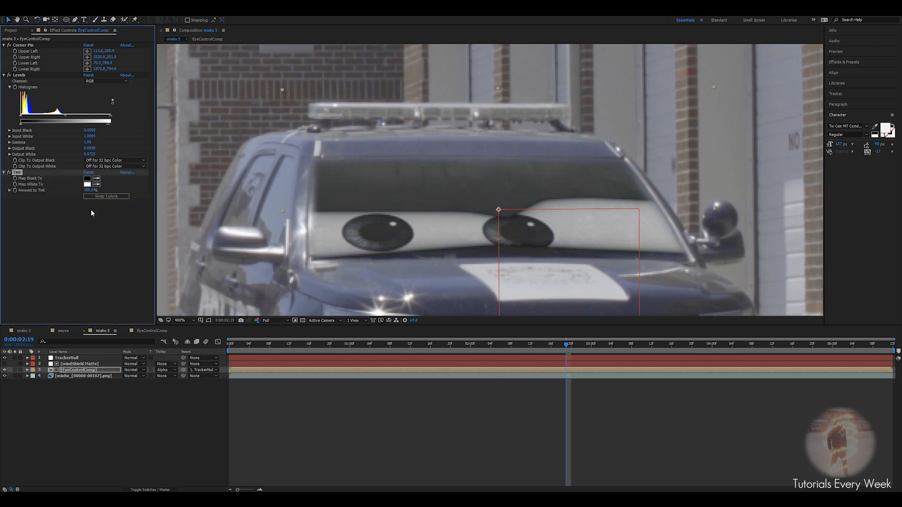
pyautogui.moveTo(89, 191); pyautogui.dragTo(51, 193)
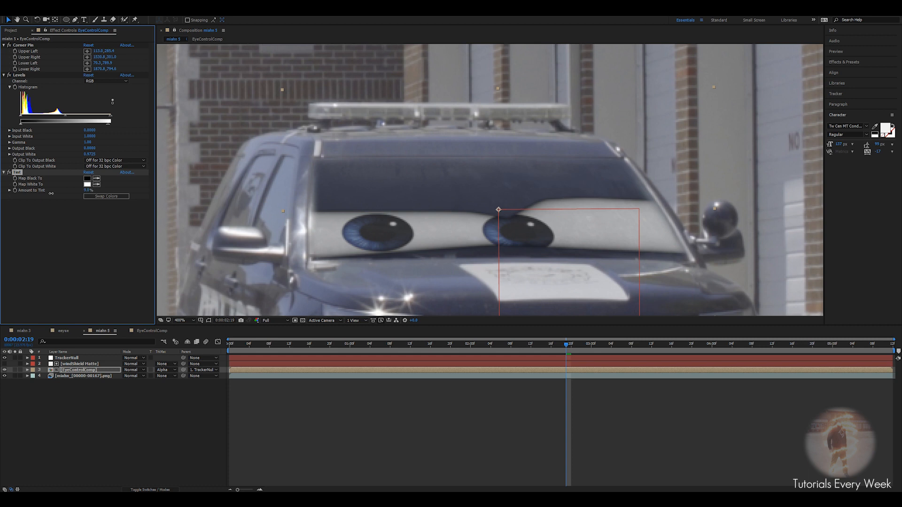
pyautogui.click(67, 219)
# Apply a Hue/Saturation effect to the EyeControlComp layer and set its Master Lightness to 2
pyautogui.scroll(-4, 305, 177)
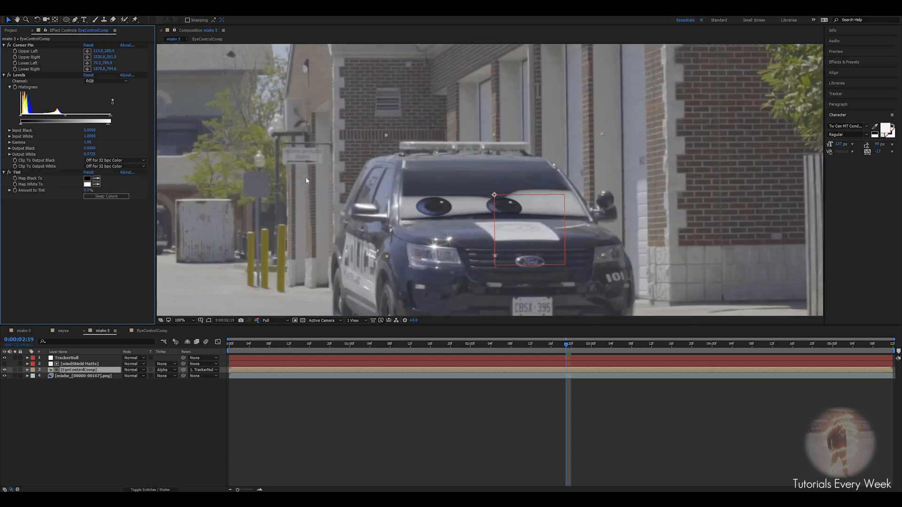
pyautogui.hotkey('ctrl', 'space')
pyautogui.write('hue')
pyautogui.press('Return')
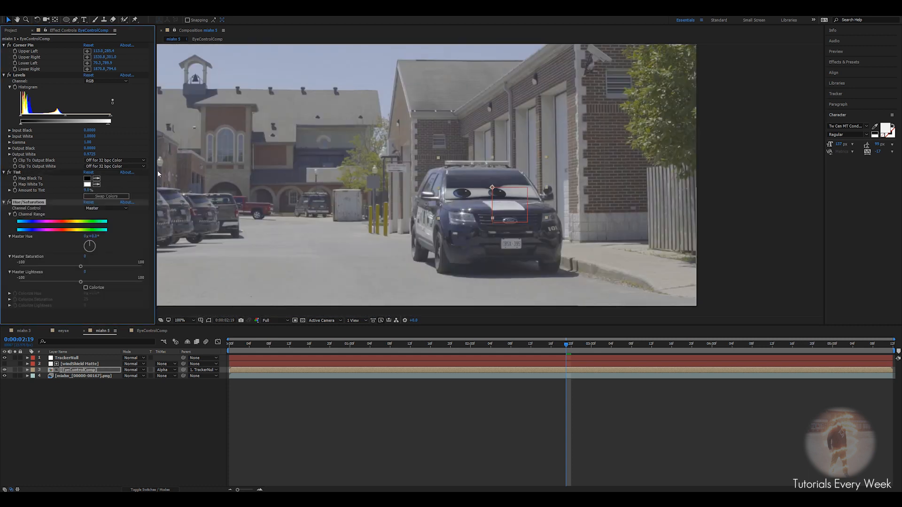
pyautogui.moveTo(82, 282); pyautogui.dragTo(80, 283)
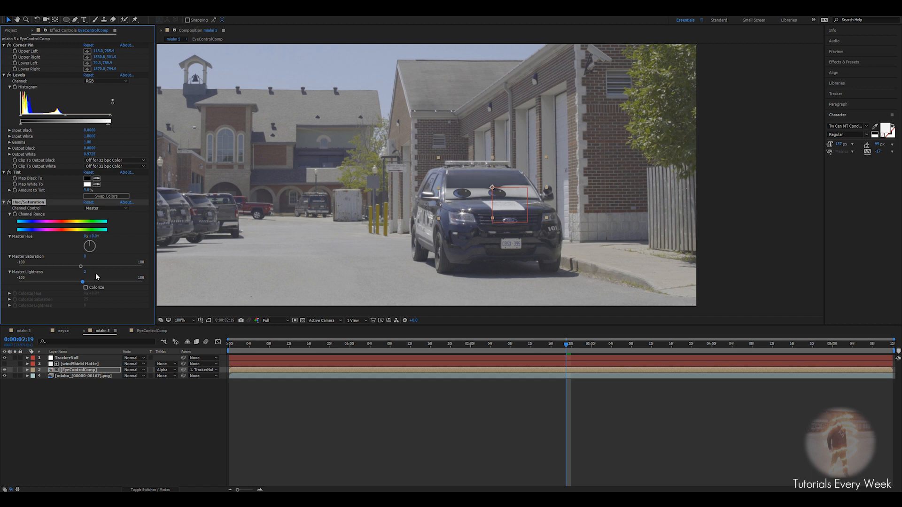
pyautogui.scroll(4, 471, 187)
pyautogui.click(84, 271)
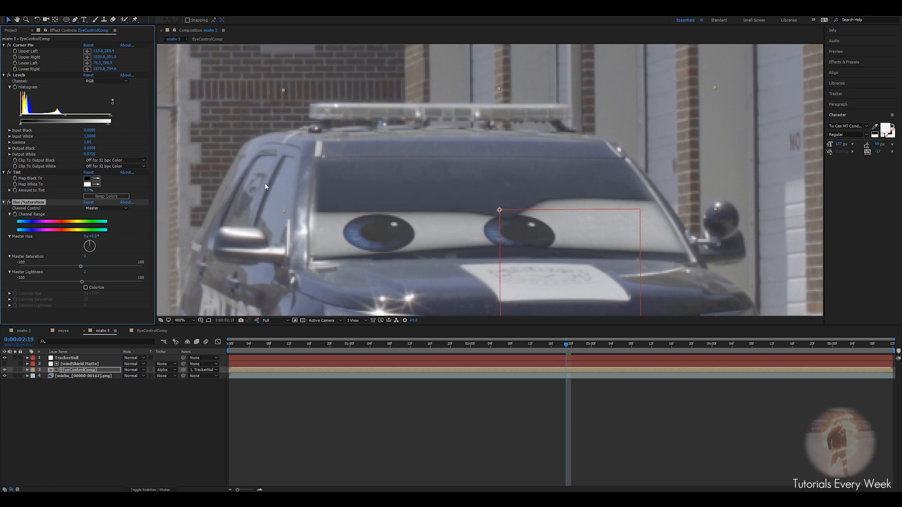
# Play the shot from the first frame, examine how the eyes blend into the windshield, and stop at 0:00:00:12
pyautogui.scroll(-2, 353, 192)
pyautogui.scroll(-1, 385, 199)
pyautogui.moveTo(566, 346); pyautogui.dragTo(229, 365)
pyautogui.scroll(-2, 453, 210)
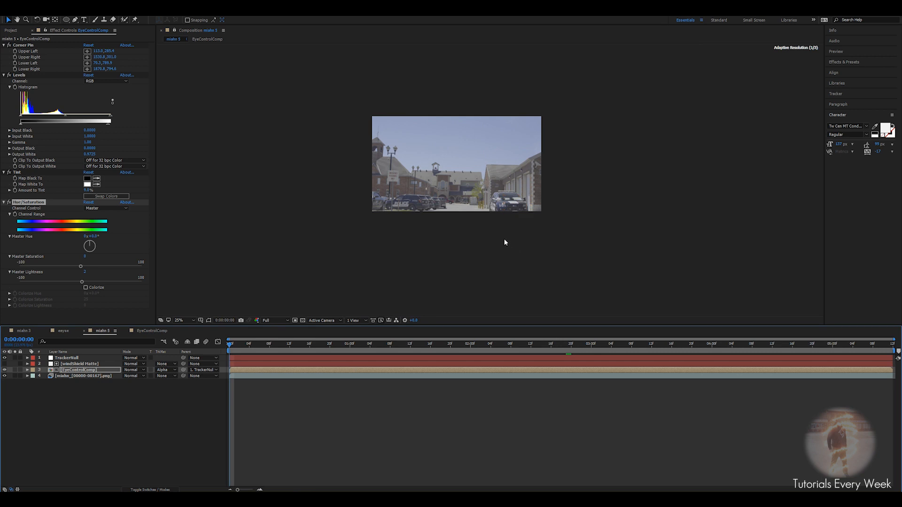
pyautogui.scroll(1, 504, 225)
pyautogui.press('space')
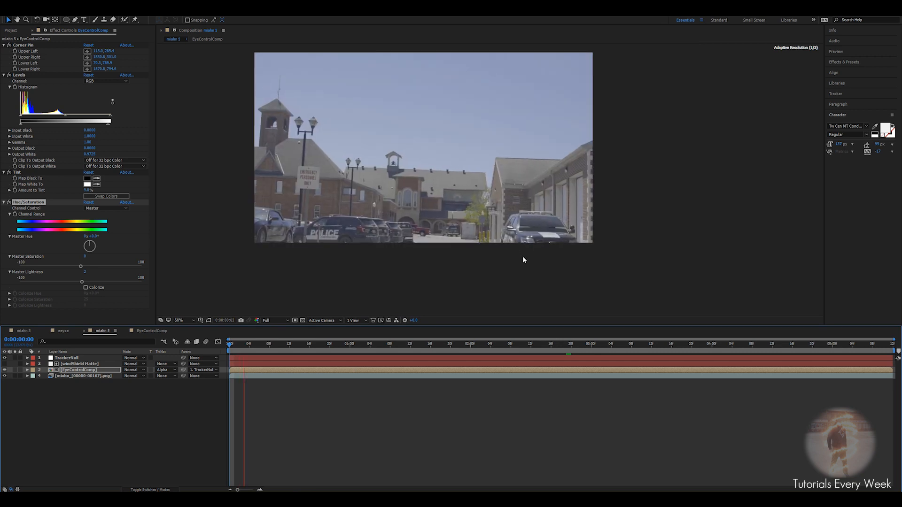
pyautogui.scroll(2, 524, 260)
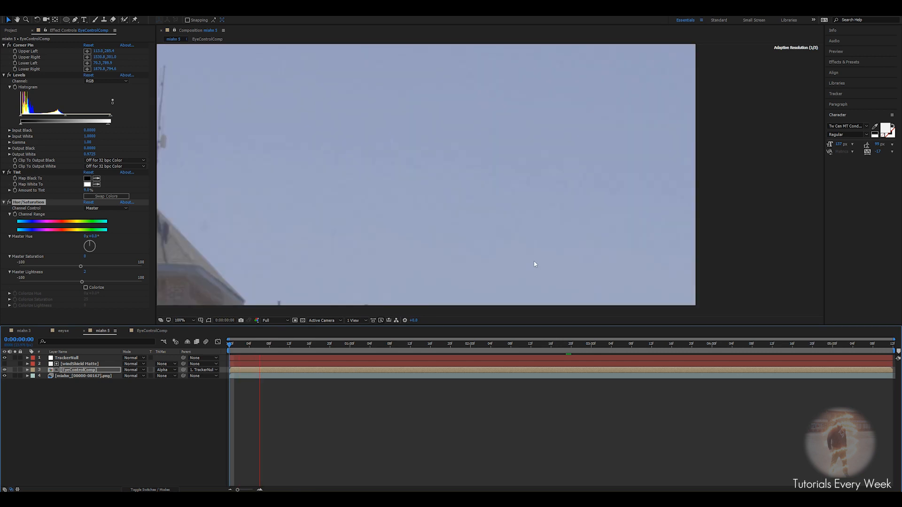
pyautogui.scroll(-2, 392, 166)
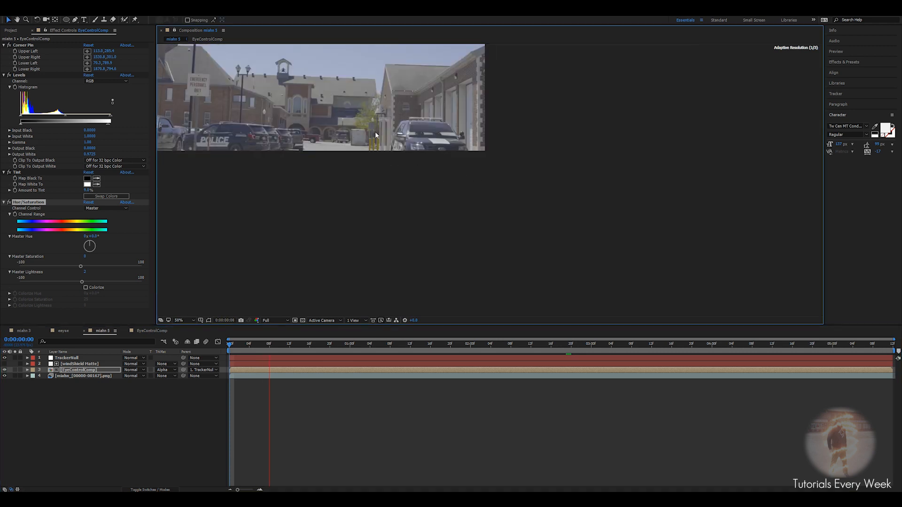
pyautogui.scroll(2, 403, 219)
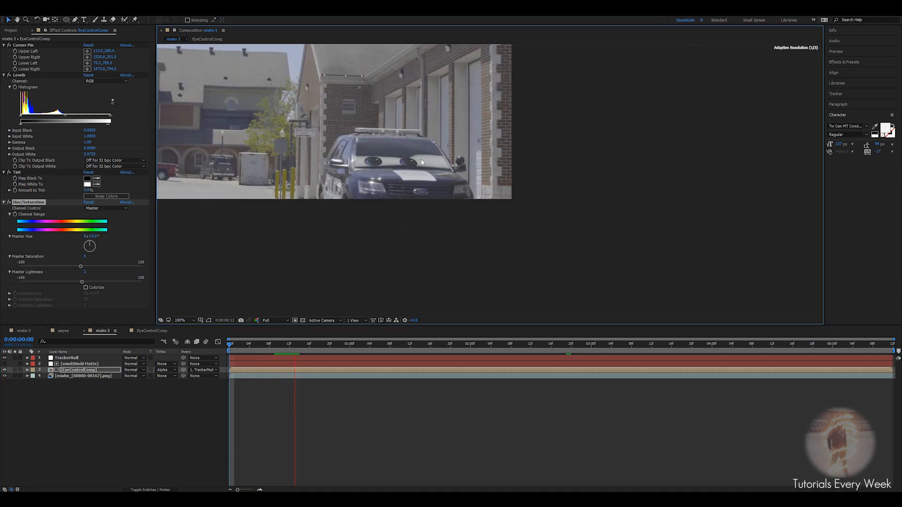
pyautogui.moveTo(294, 343)
pyautogui.mouseDown()
pyautogui.moveTo(220, 346)
pyautogui.moveTo(290, 354)
pyautogui.mouseUp()
pyautogui.scroll(2, 501, 244)
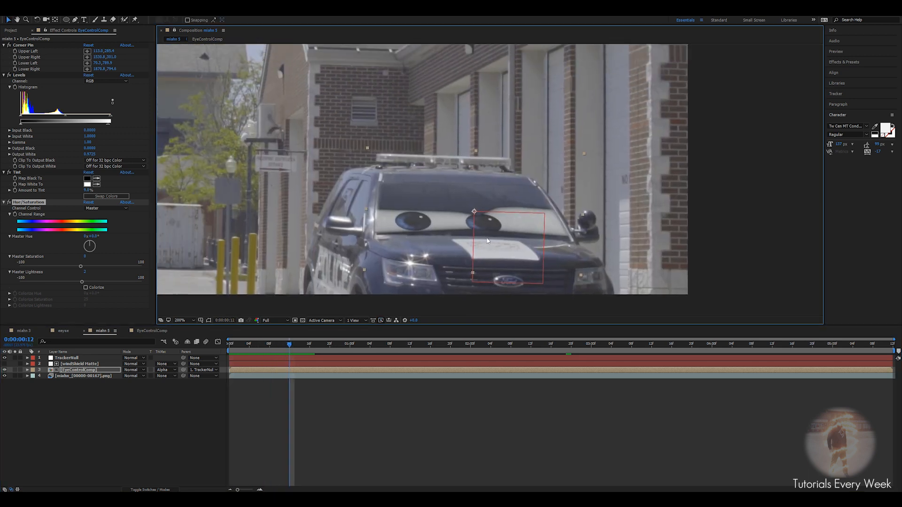